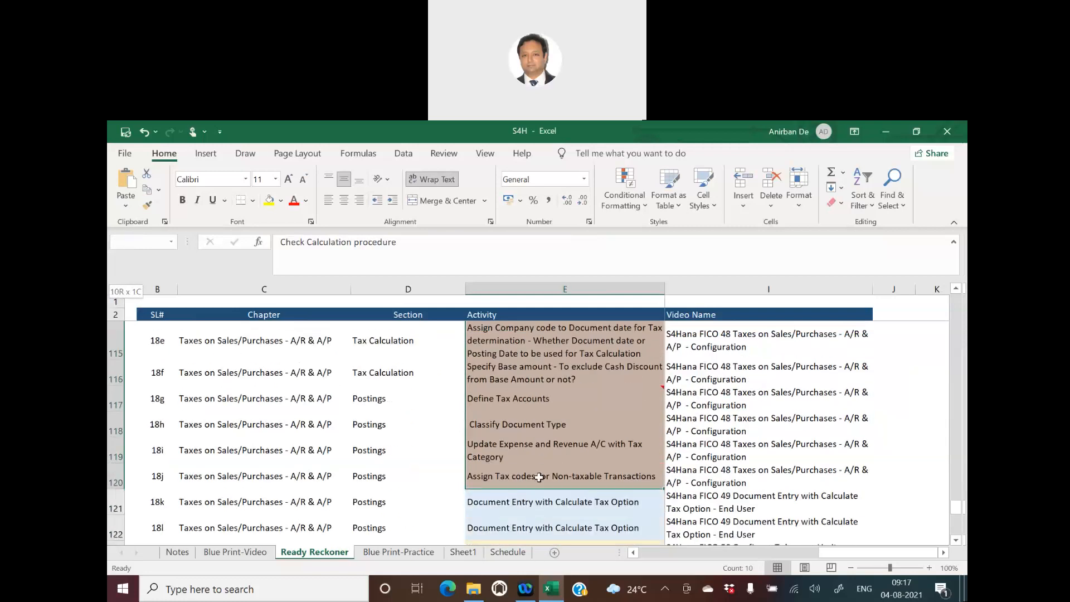
- Review the Ready Reckoner list from its beginning through the Enterprise Structure, Fiscal Year Variant and General Ledger chapters
scroll(738, 446, "up", 2)
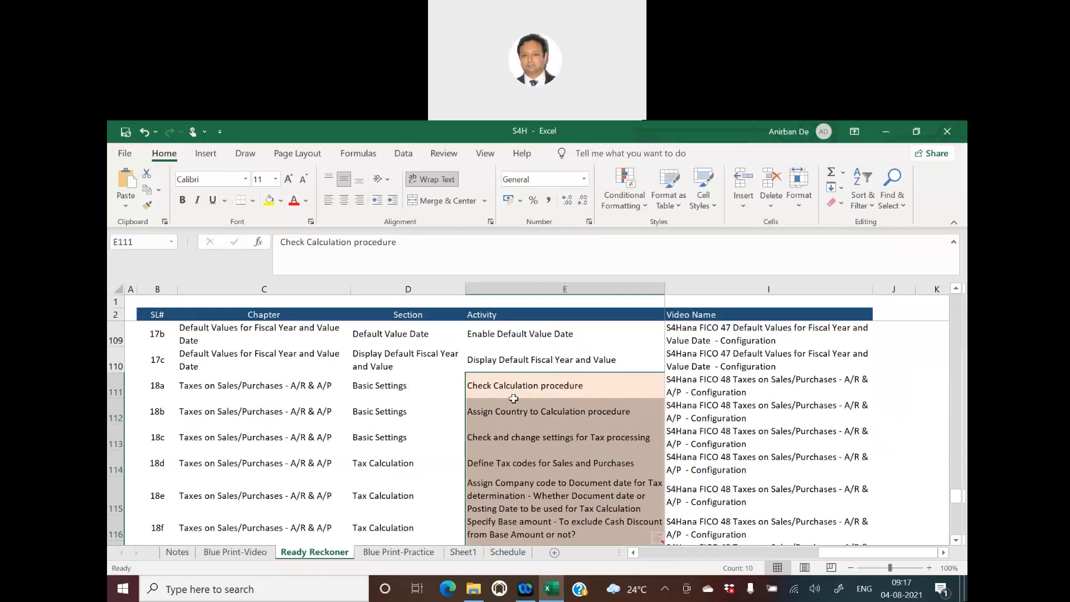
scroll(514, 398, "up", 4)
scroll(514, 399, "up", 20)
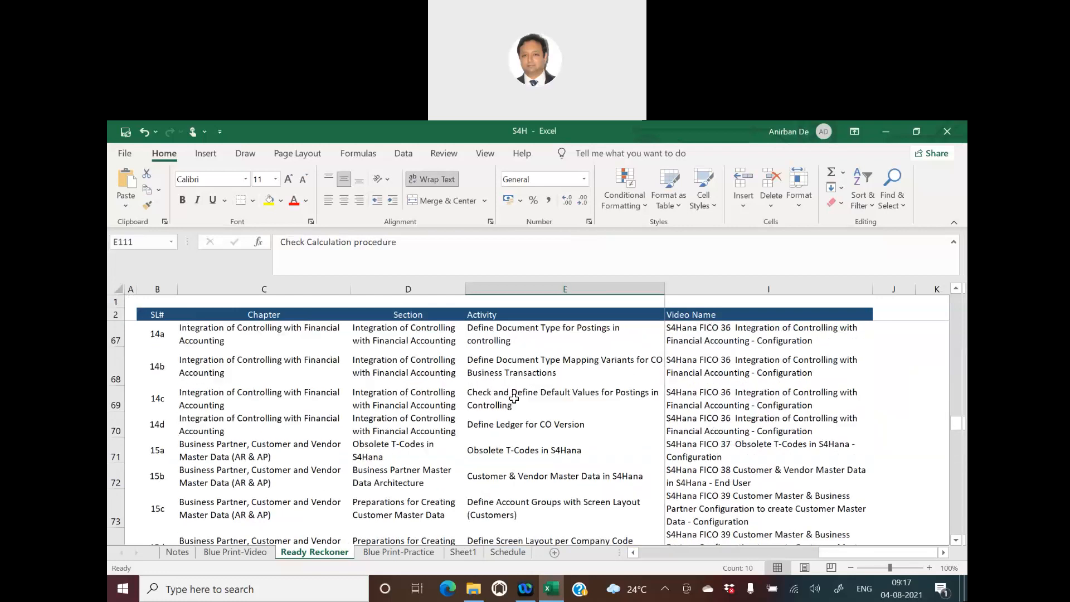
scroll(514, 398, "up", 9)
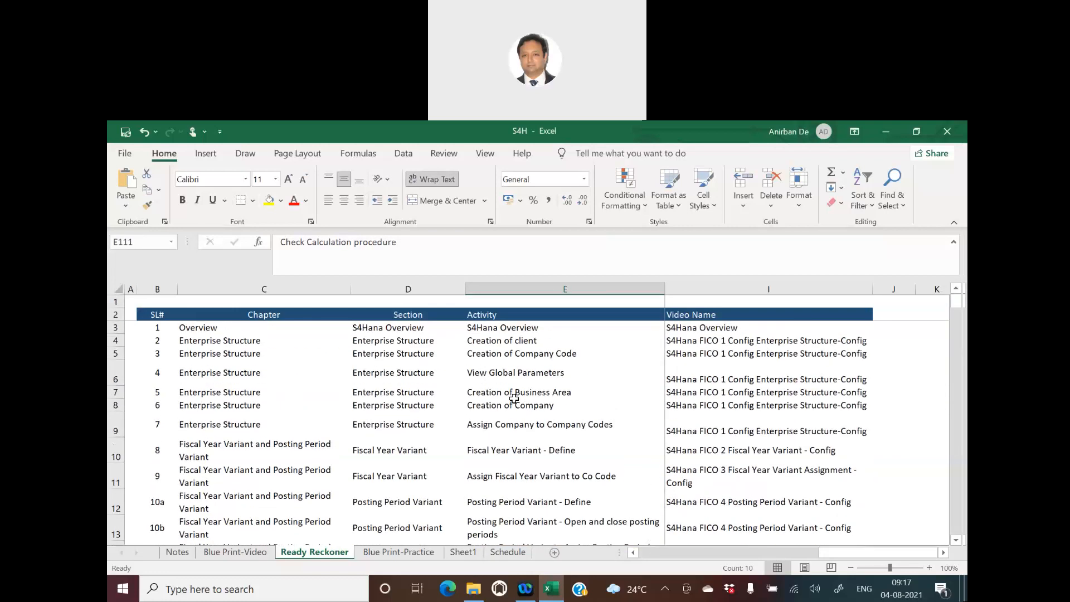
left_click(241, 366)
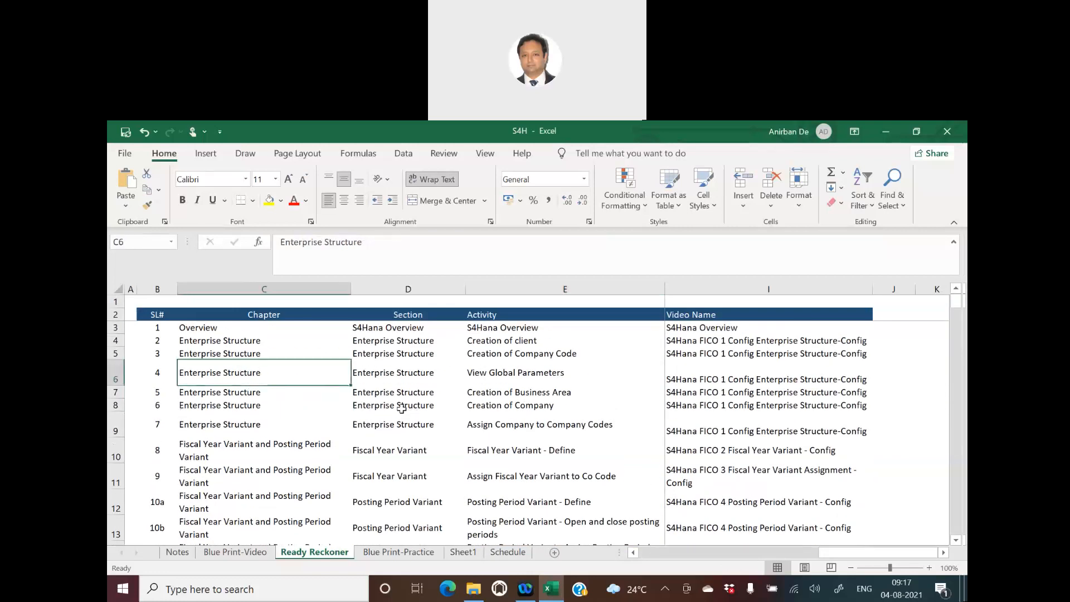
left_click(267, 446)
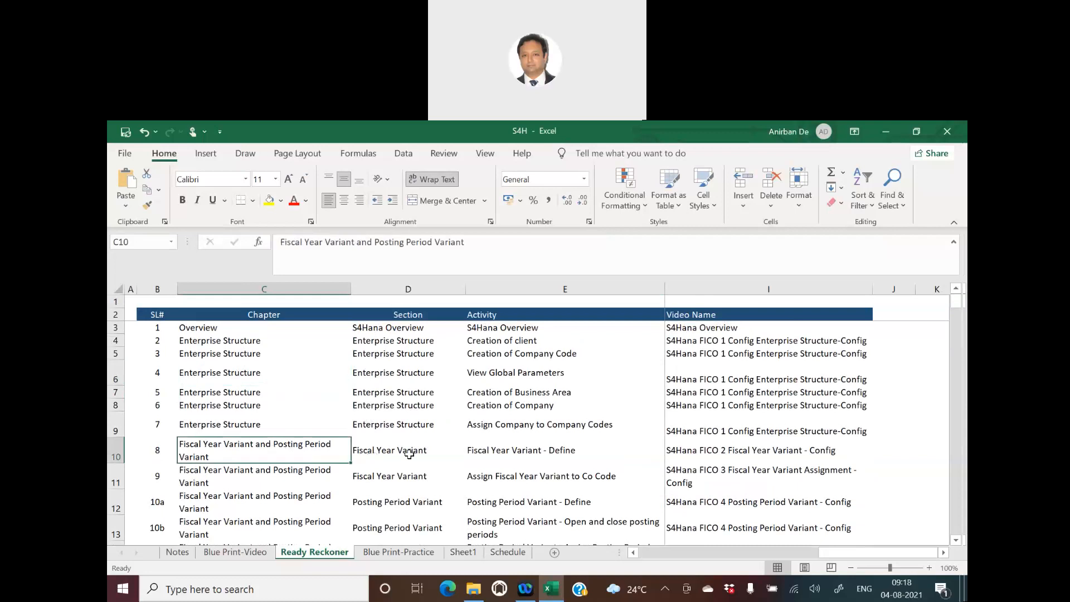
scroll(409, 454, "down", 2)
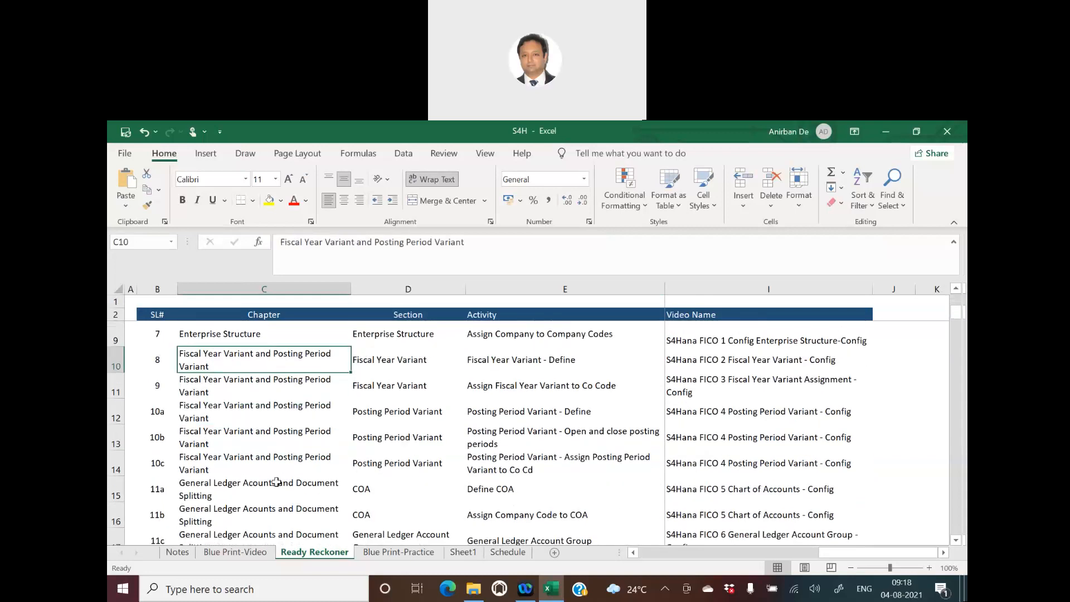
left_click(316, 480)
scroll(443, 476, "down", 6)
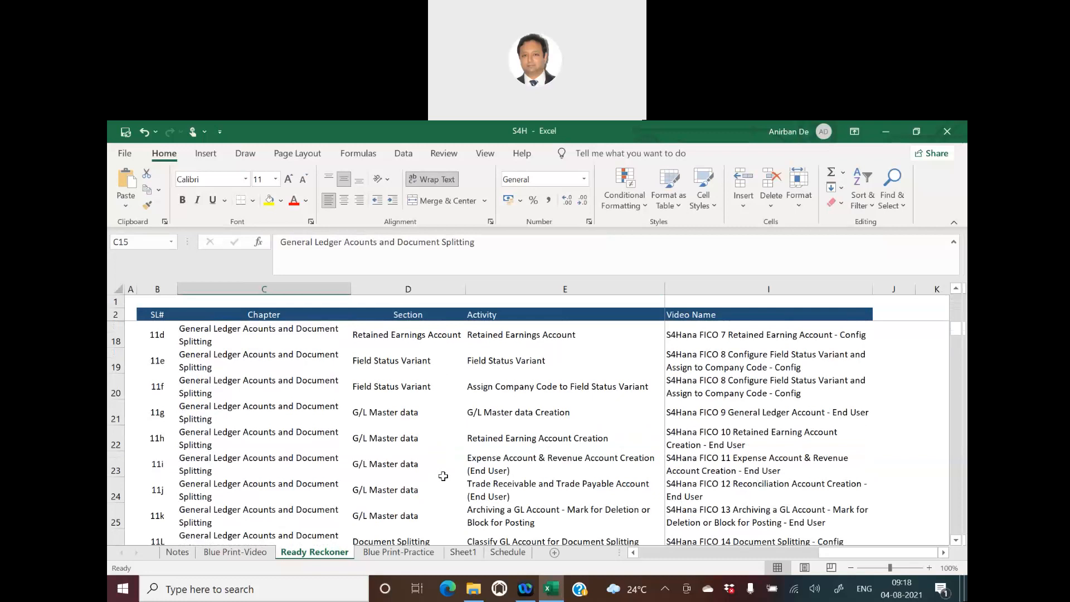
scroll(443, 476, "down", 1)
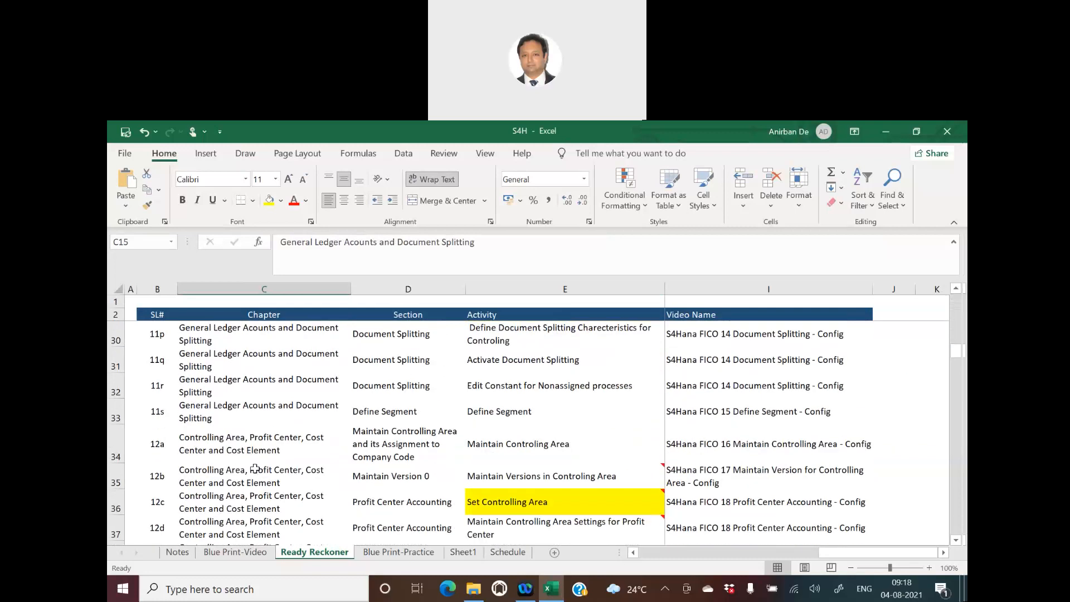
- Review the Controlling Area, Profit Center, Cost Center and Cost Element chapter through the Currency Types, Ledgers and Accounting Principles chapter
left_click(289, 473)
scroll(428, 475, "down", 6)
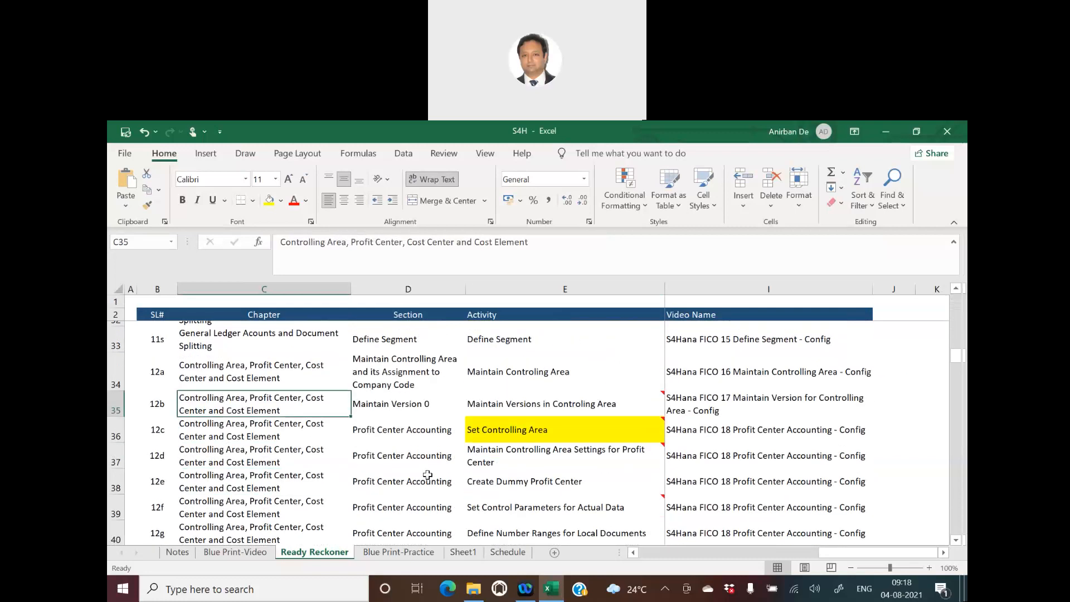
scroll(428, 475, "down", 3)
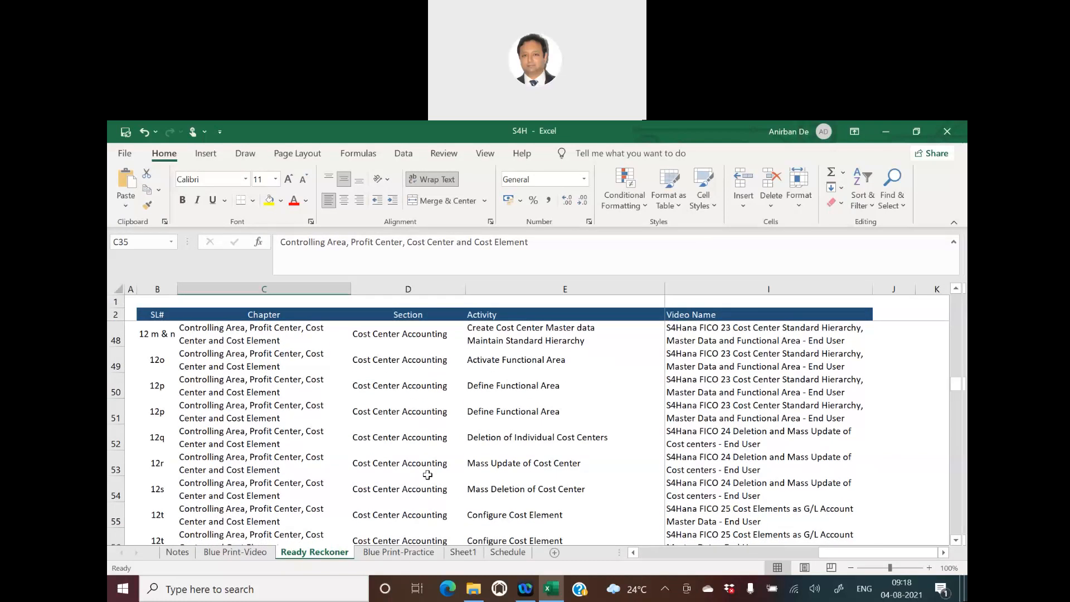
left_click(232, 472)
scroll(453, 480, "down", 3)
scroll(453, 483, "down", 3)
scroll(453, 483, "down", 1)
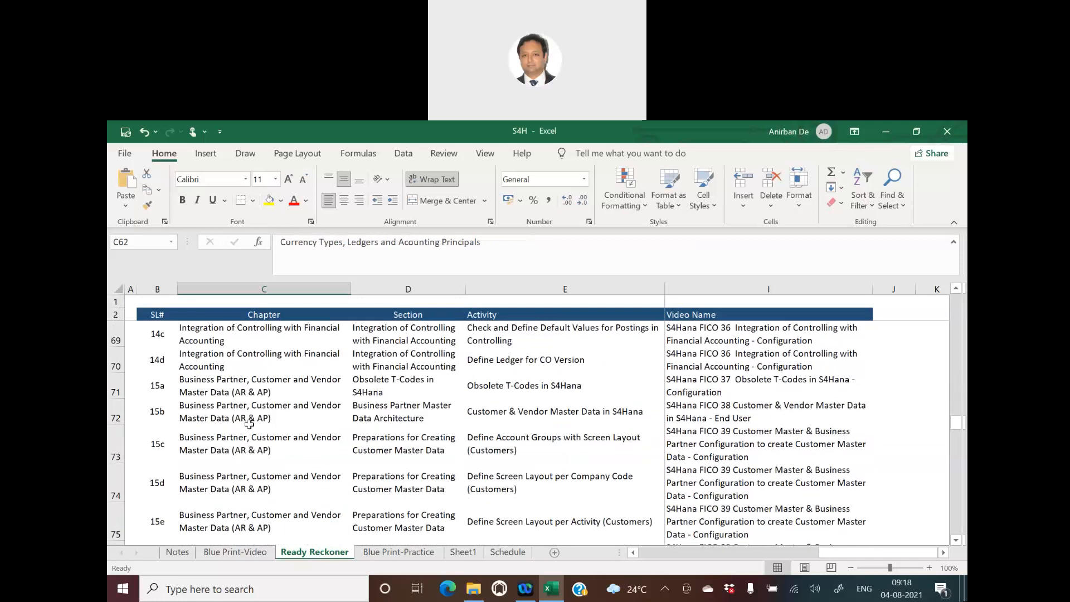
- Review the chapters on controlling integration, business partner master data, and documents and document controls
left_click(252, 362)
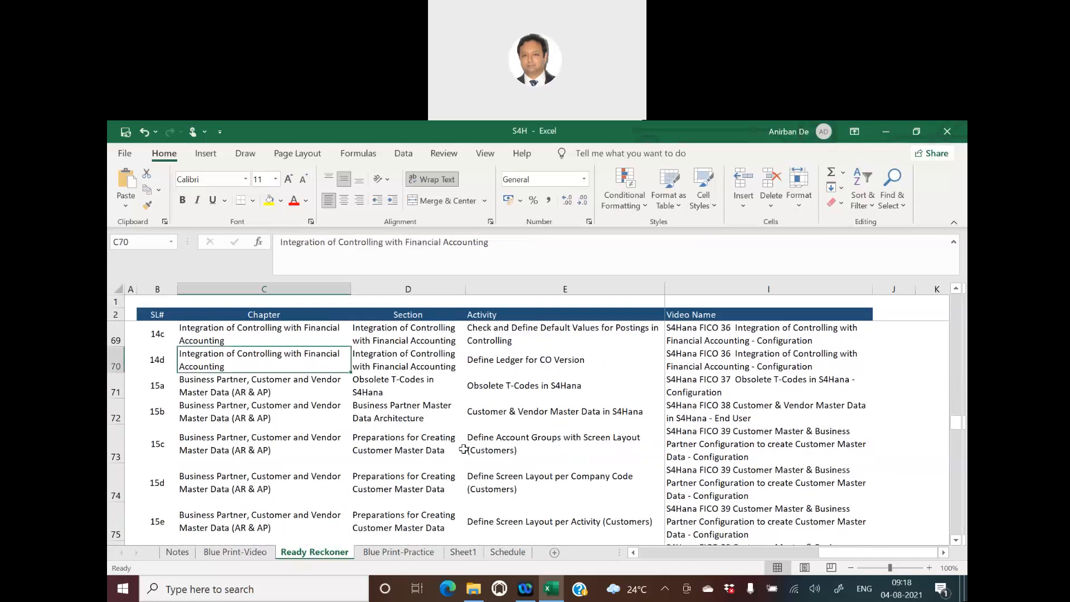
left_click(204, 418)
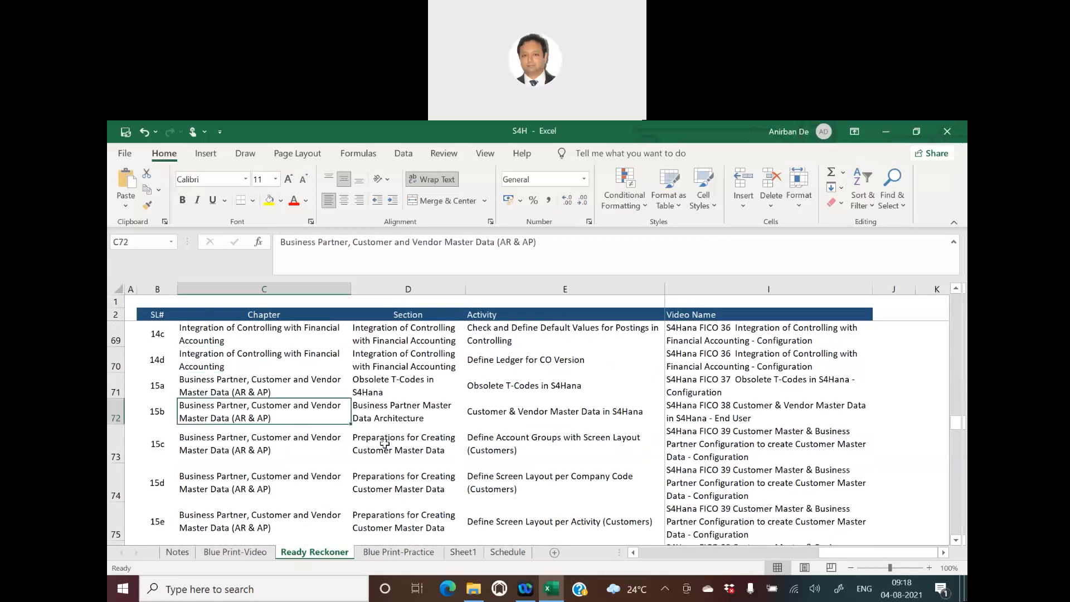
scroll(385, 443, "down", 5)
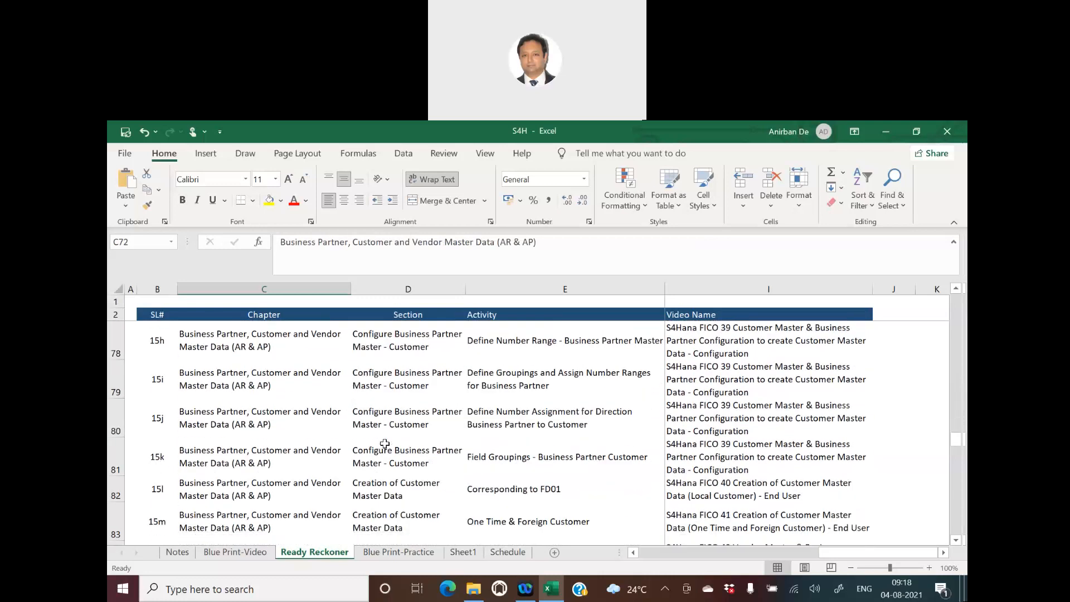
scroll(385, 443, "down", 4)
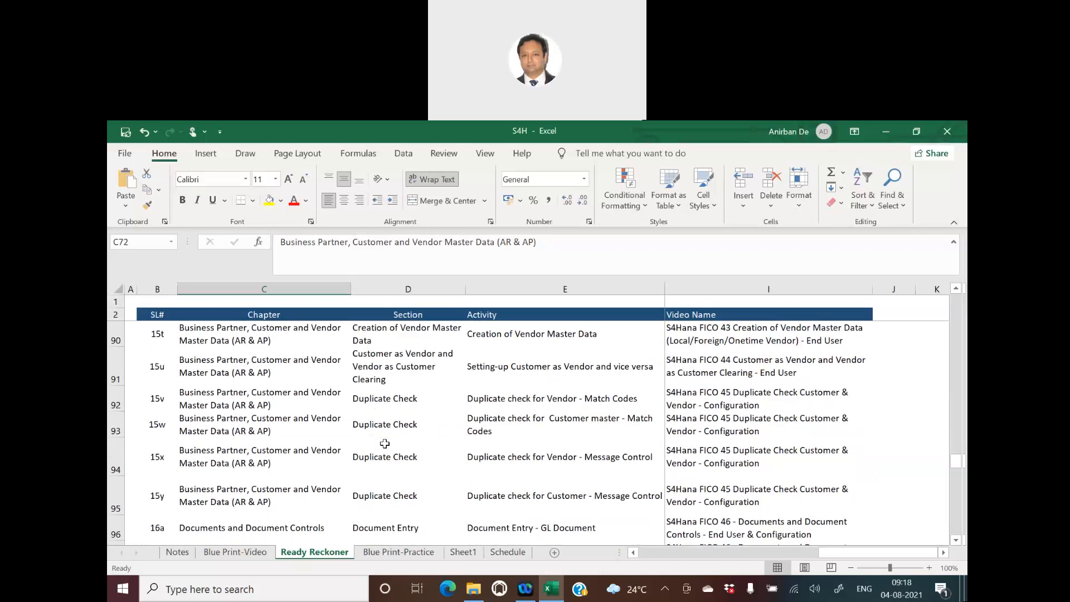
left_click(262, 440)
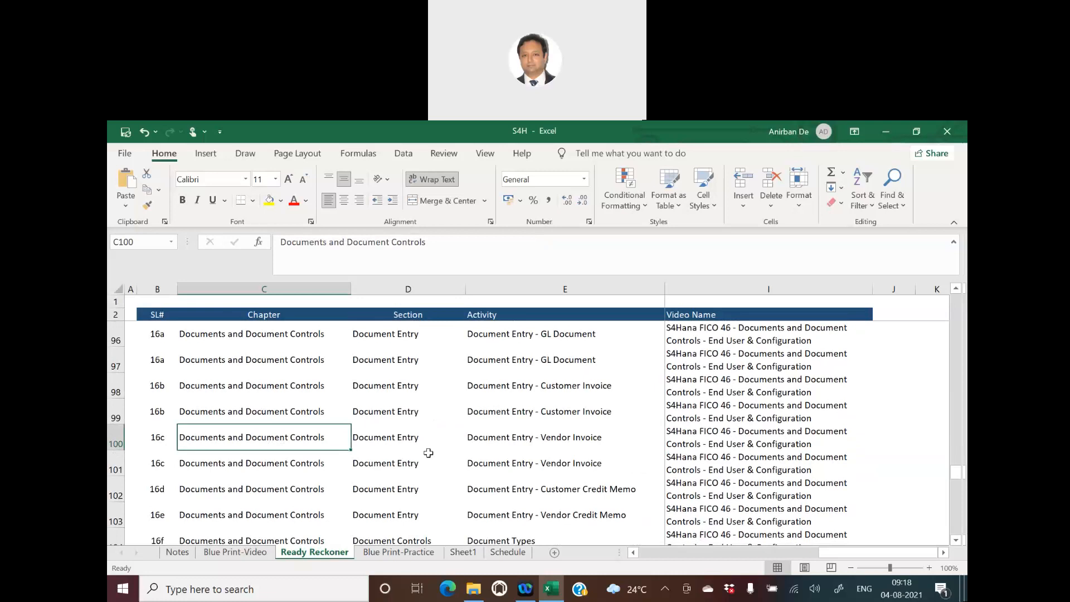
scroll(428, 453, "down", 1)
scroll(428, 454, "down", 1)
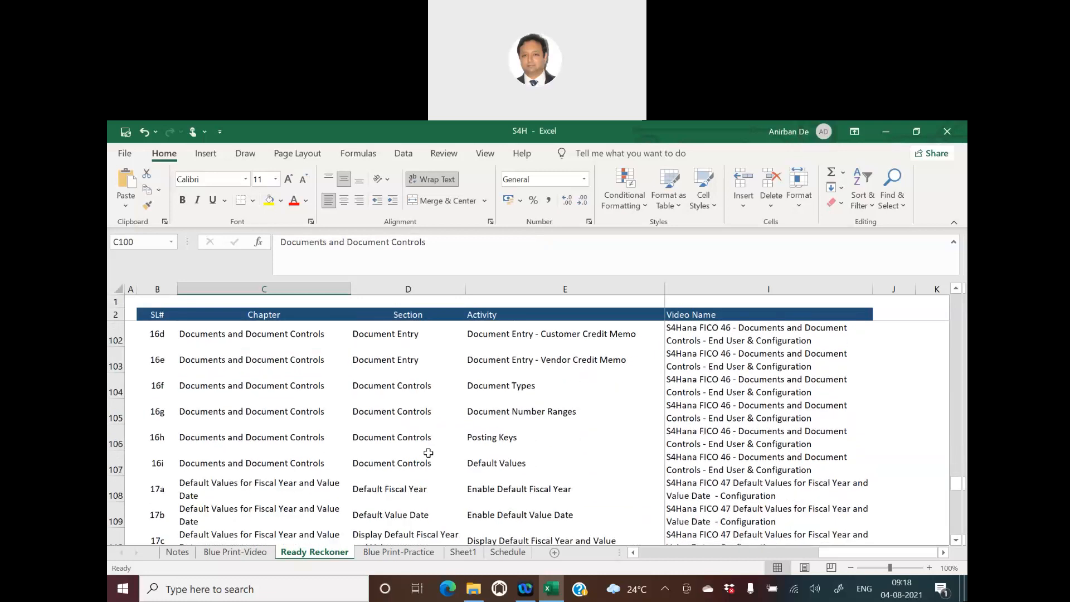
- Review the Default Values for Fiscal Year and Value Date chapter and the tax activities that follow it
scroll(428, 453, "down", 2)
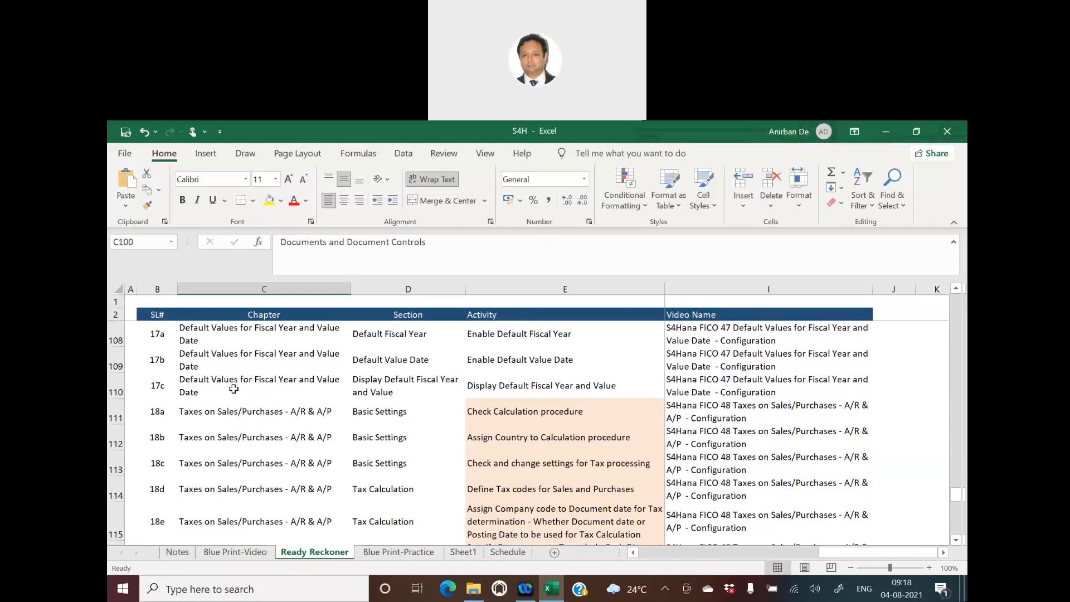
left_click(245, 394)
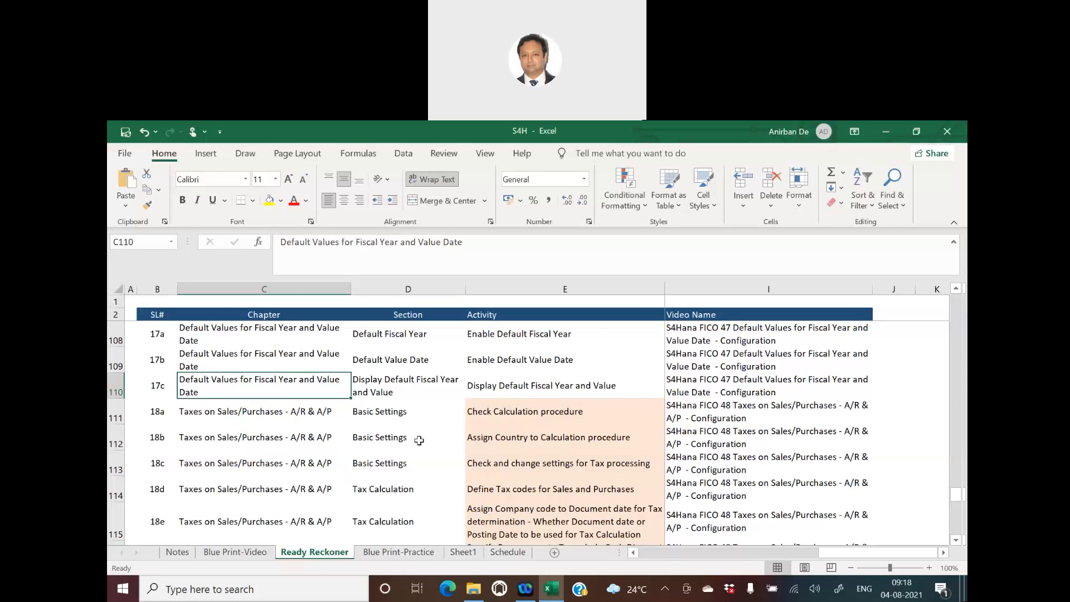
scroll(419, 440, "down", 1)
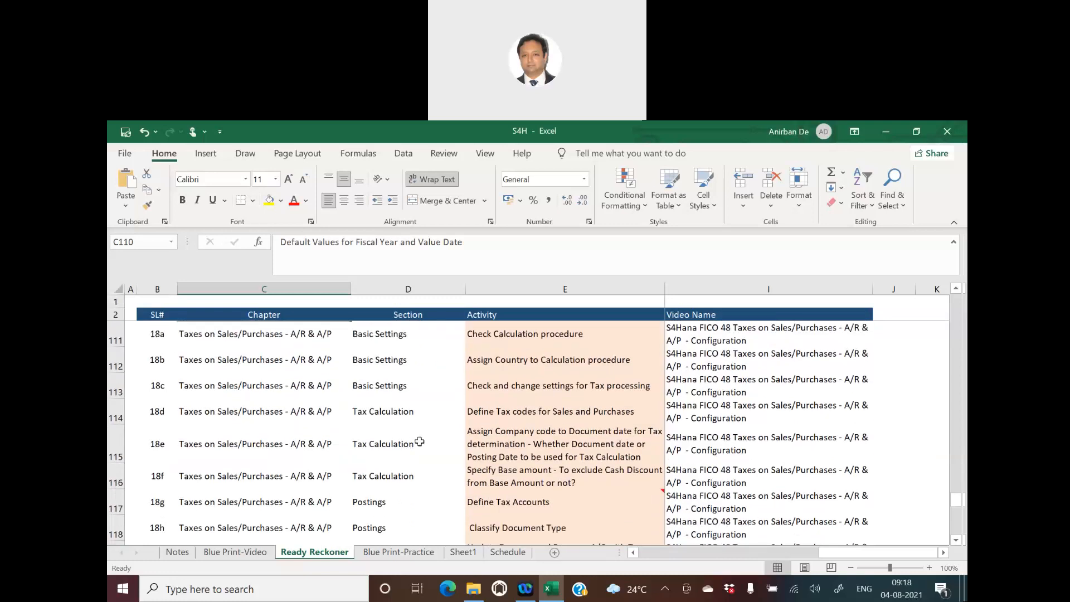
scroll(419, 441, "down", 1)
scroll(419, 441, "up", 1)
scroll(419, 441, "up", 1)
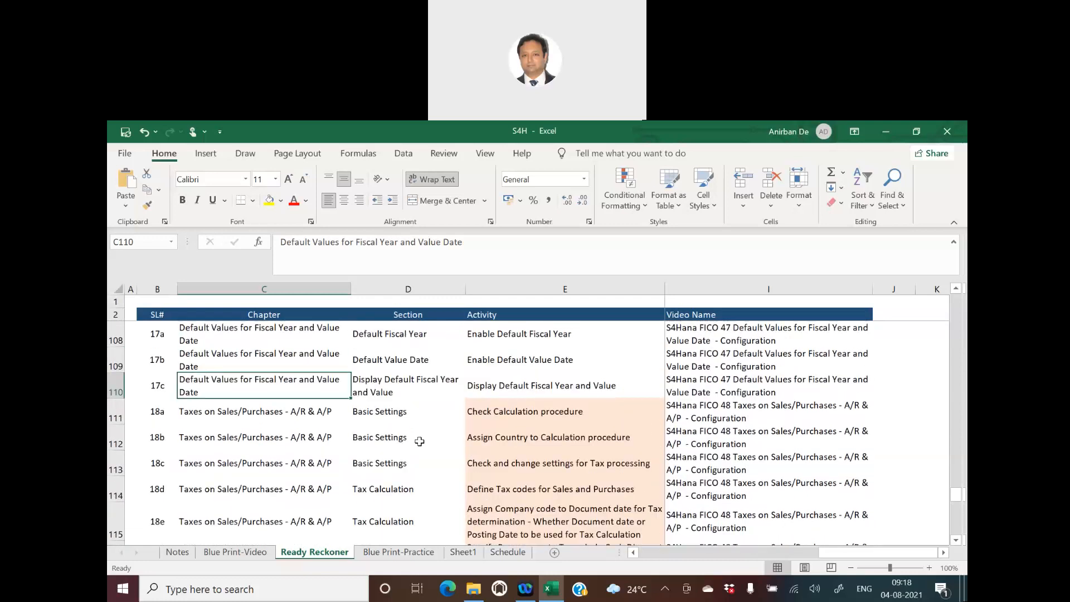
- Examine the chapter, activity, T-code, type, menu path and video name of entry 18a, Check Calculation procedure
left_click(479, 417)
left_click(252, 417)
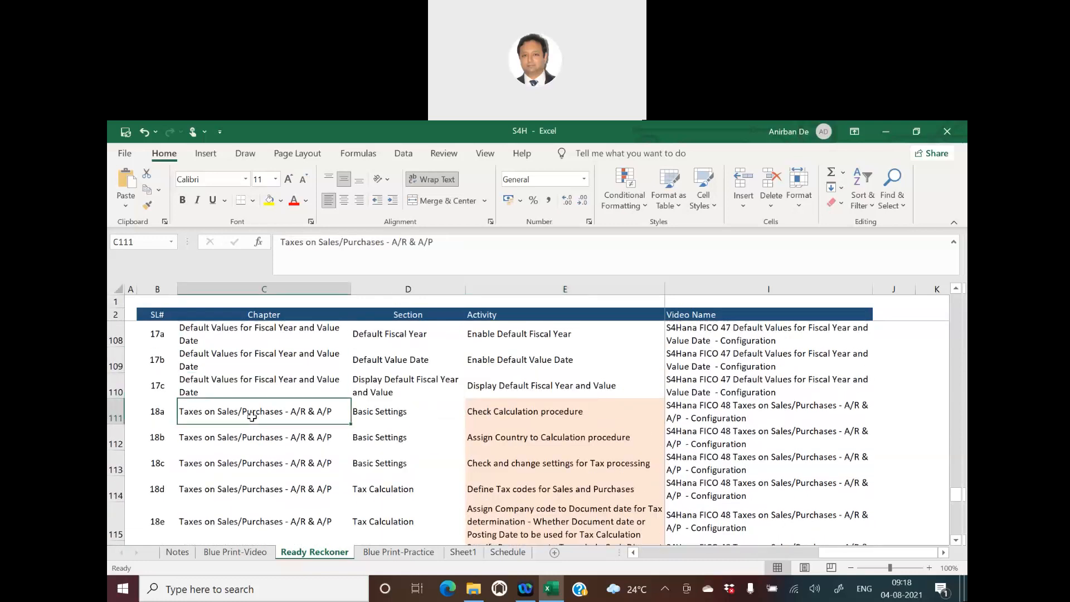
left_click(493, 413)
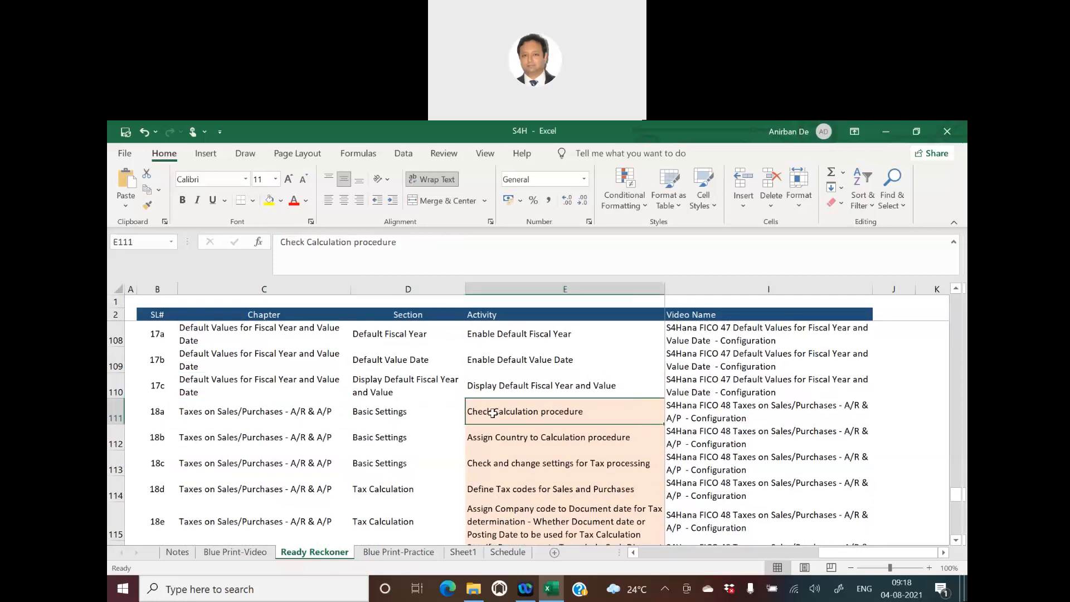
left_click(690, 414)
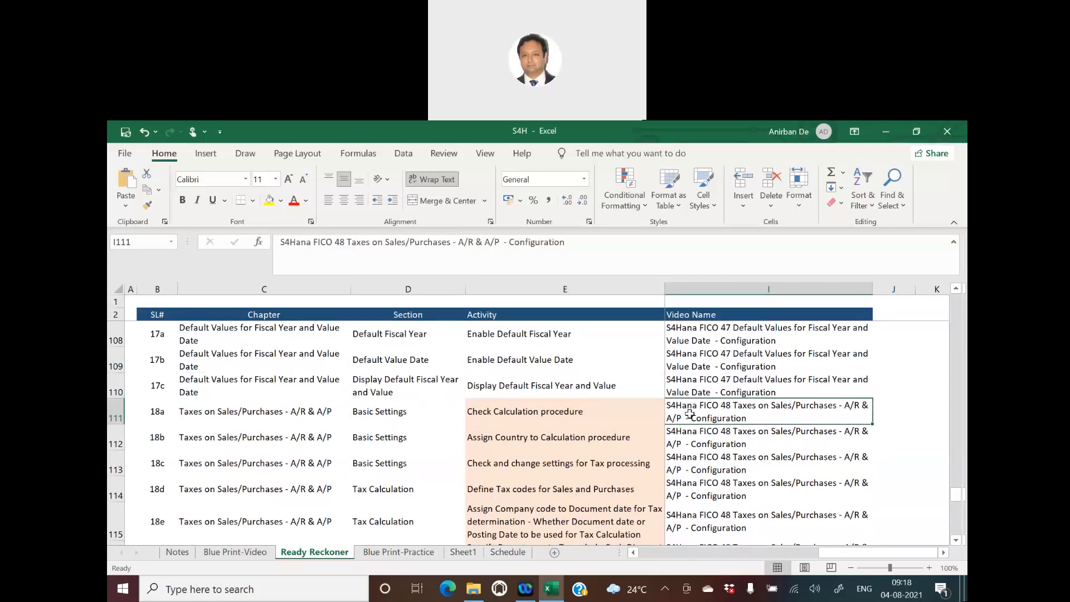
key("Left")
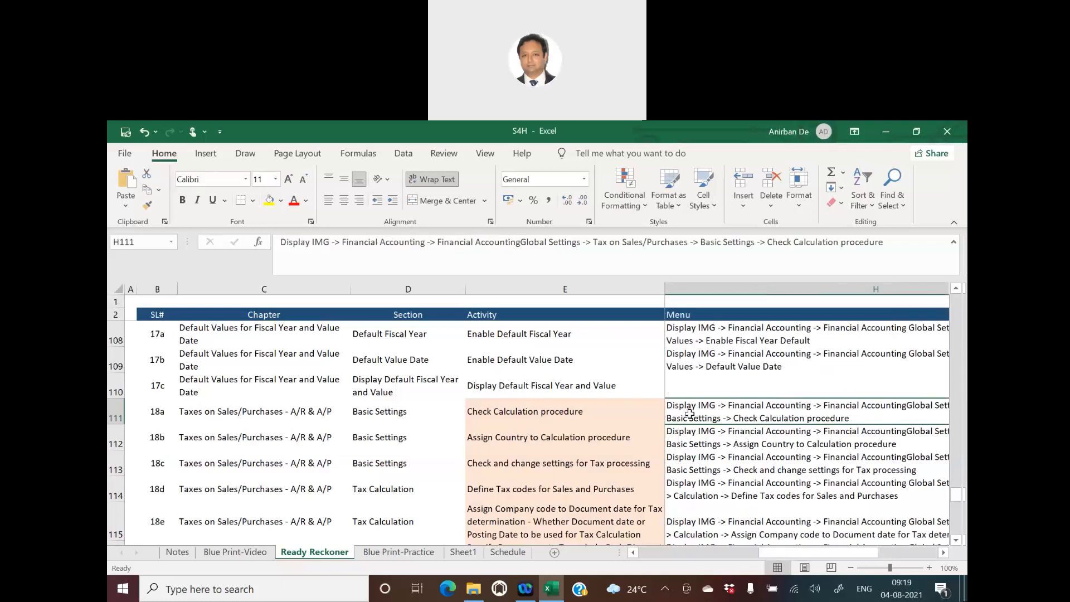
key("Left")
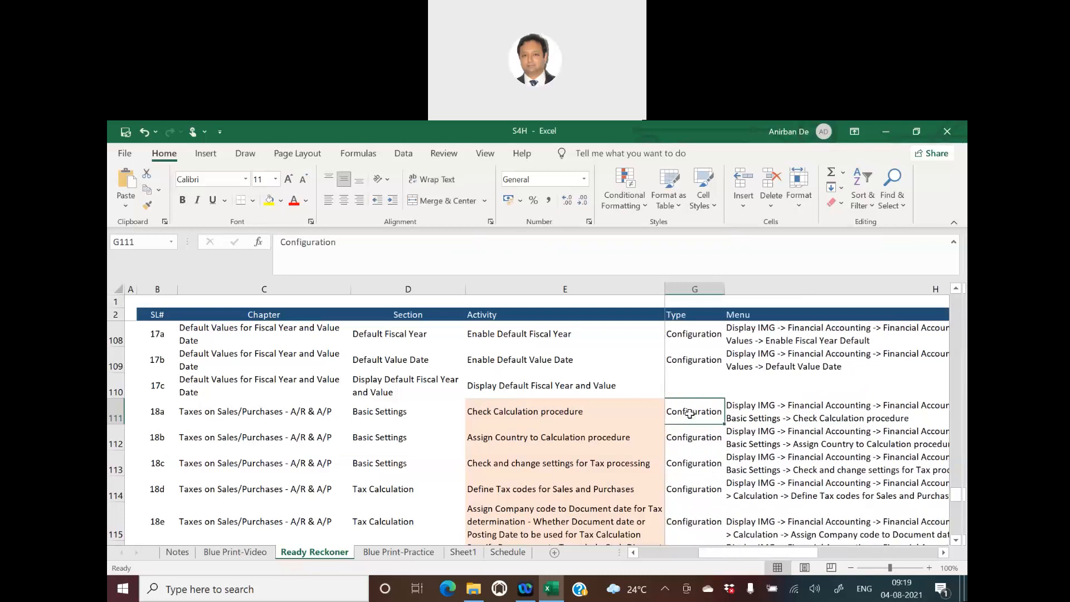
key("Left")
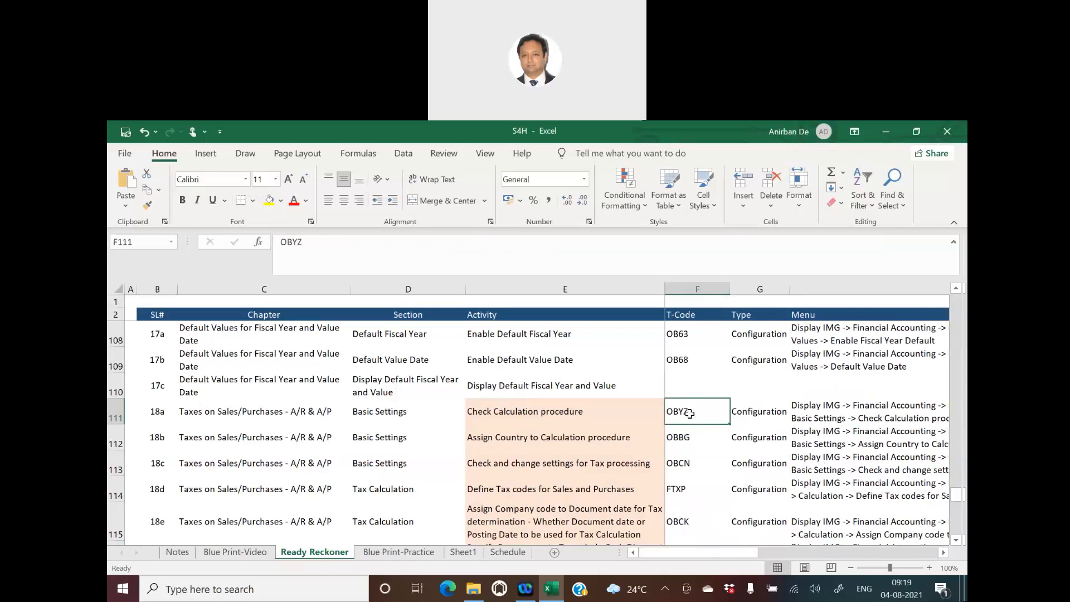
key("Left")
key("Right")
key("Right")
key("Right")
key("Right")
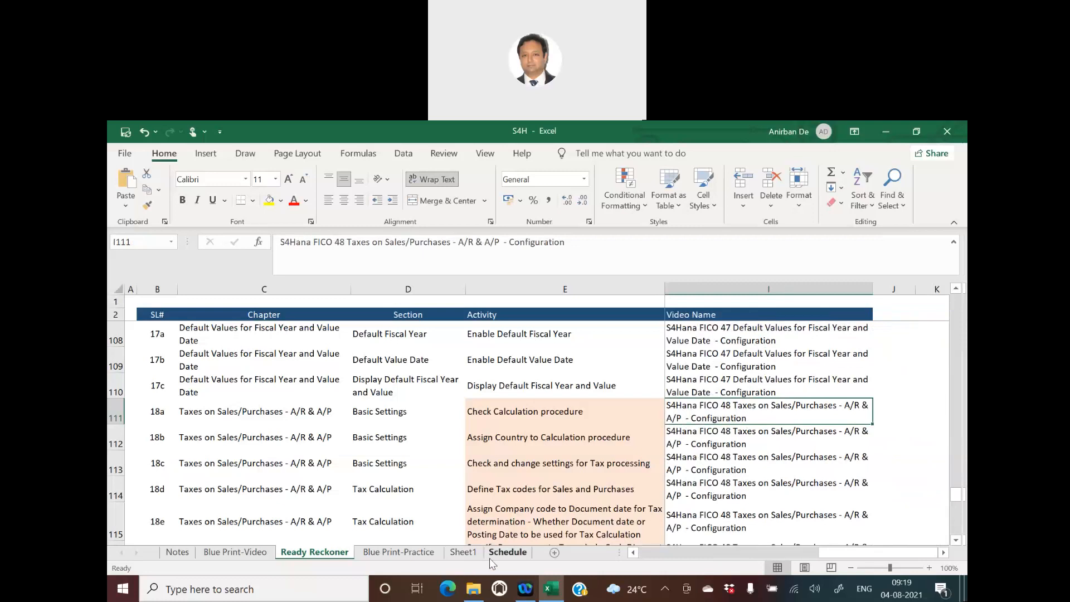
- Switch to SAP Logon and open the S4HANA2020 connection
key("super+d")
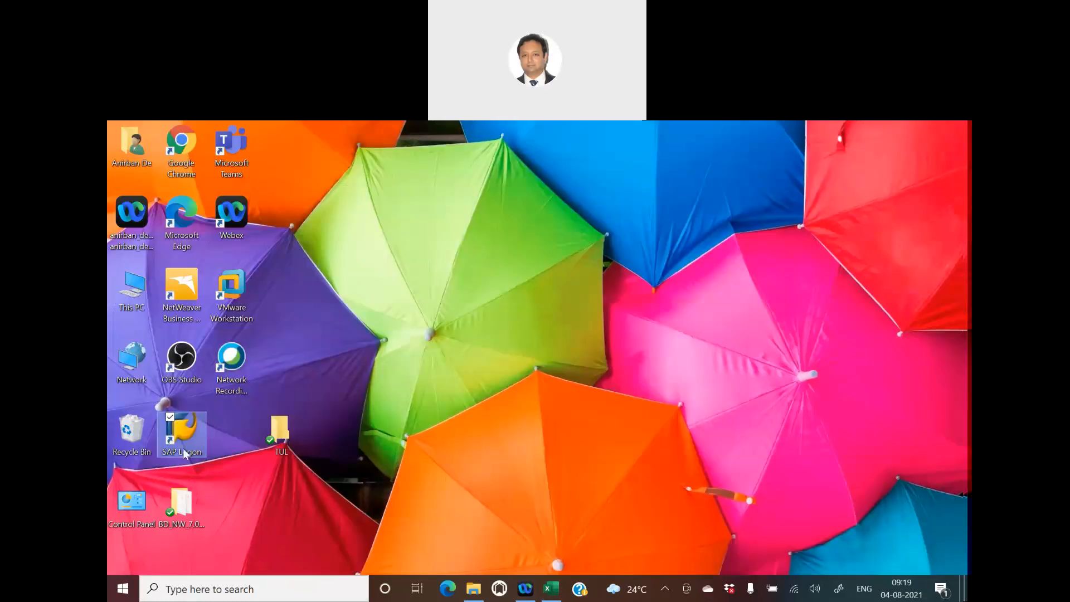
double_click(178, 437)
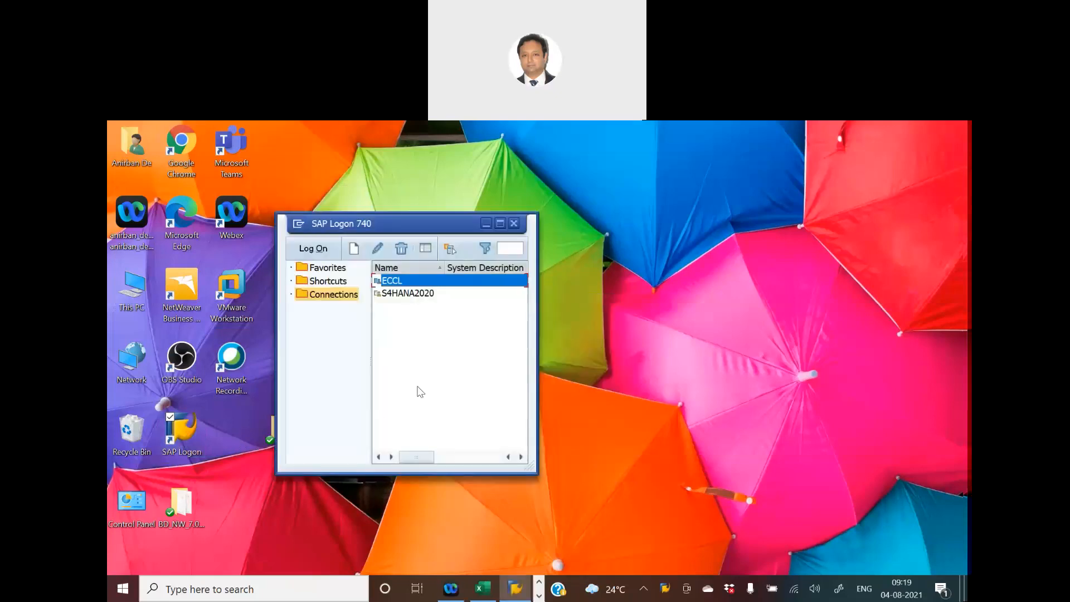
double_click(394, 294)
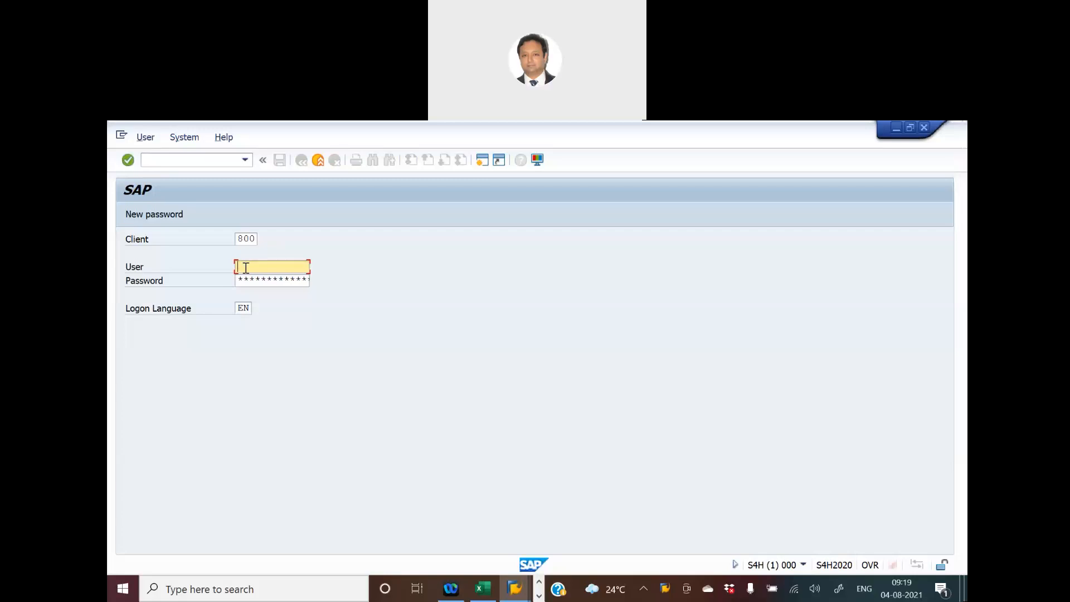
- Log on to client 800 with the account's user name and password
type("anirb")
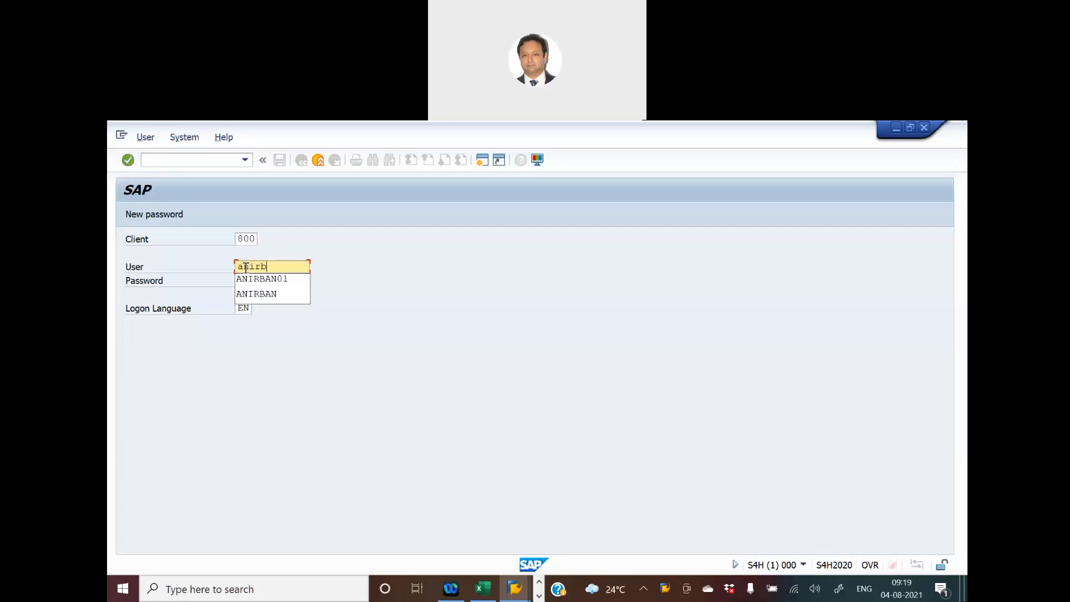
key("Return")
key("Tab")
type("********")
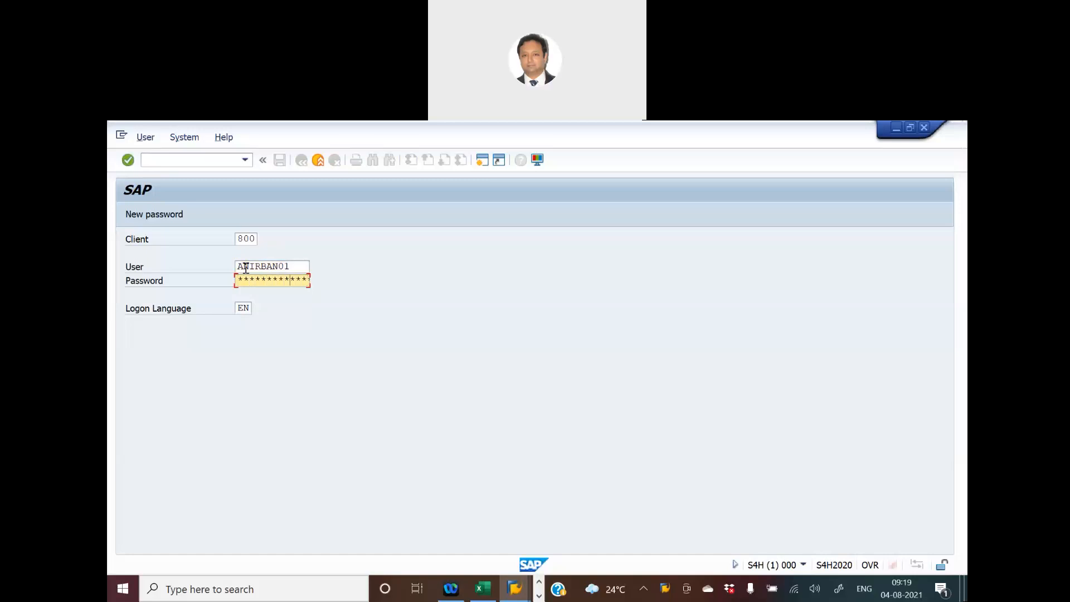
key("Return")
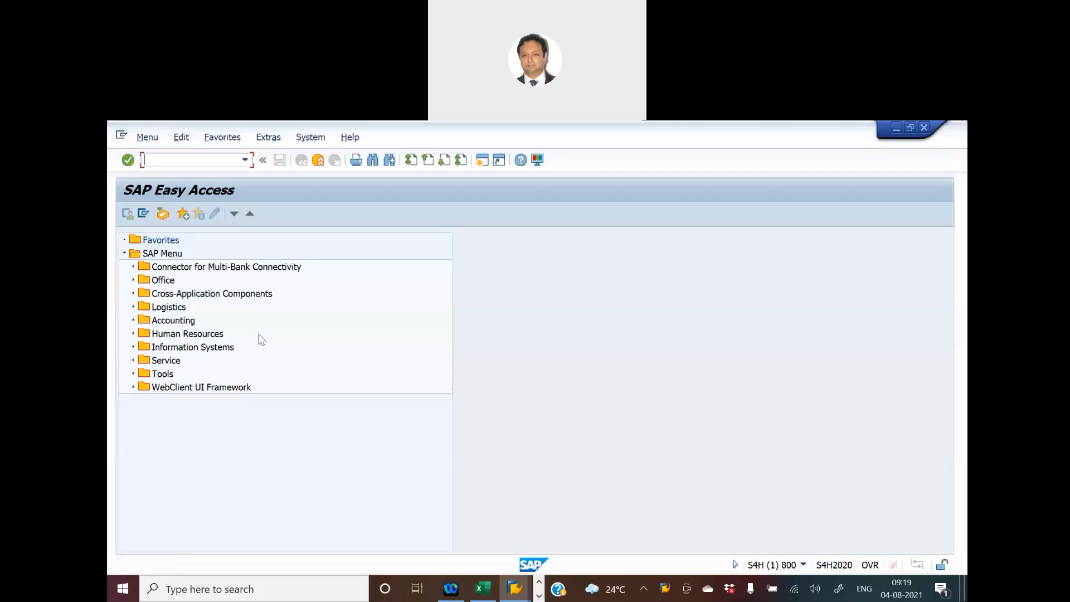
- Start transaction SPRO to open the customizing project screen
type("spro")
key("Return")
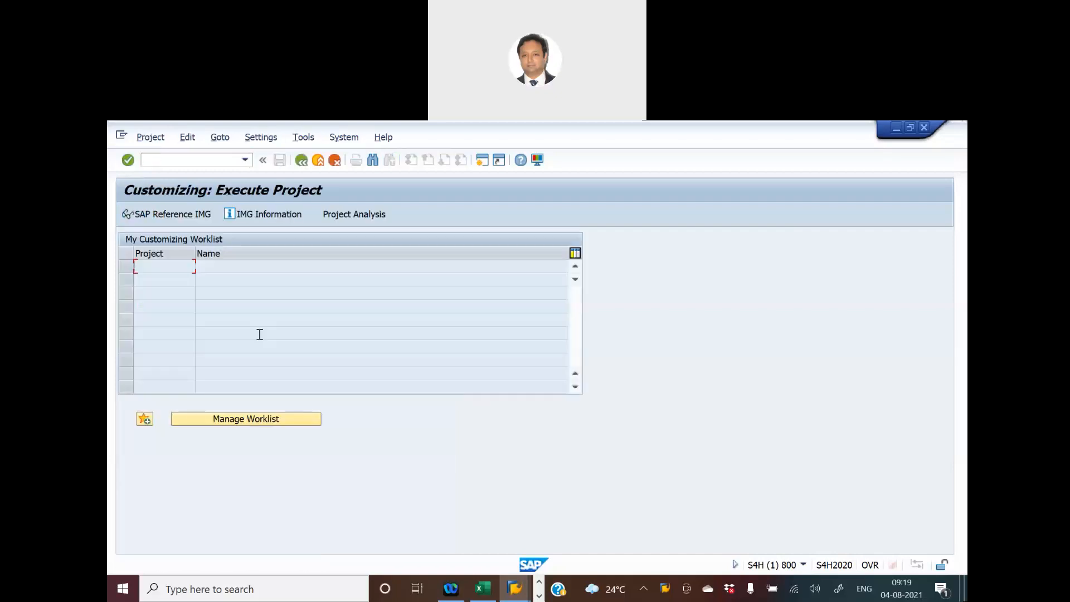
- Open the SAP Reference IMG and start Check Calculation Procedure under Financial Accounting Global Settings, Tax on Sales/Purchases, Basic Settings
left_click(164, 219)
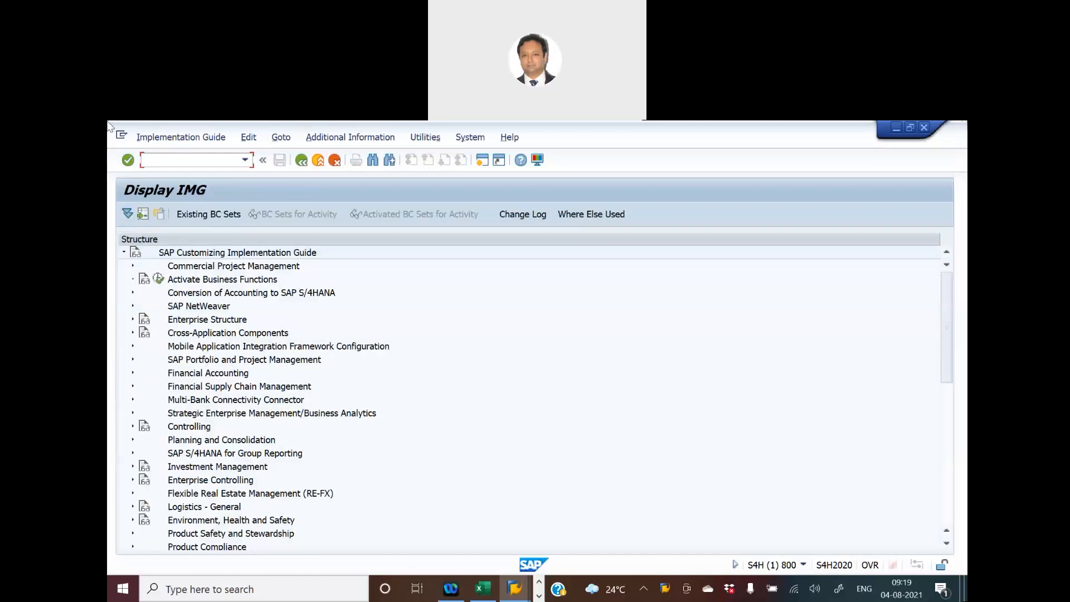
left_click(133, 373)
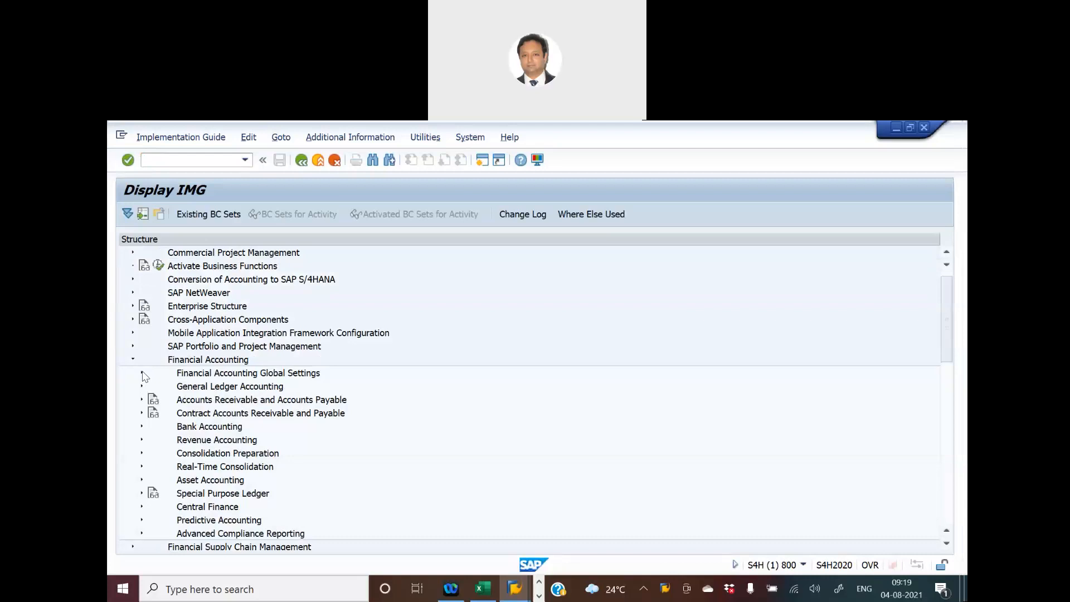
left_click(143, 373)
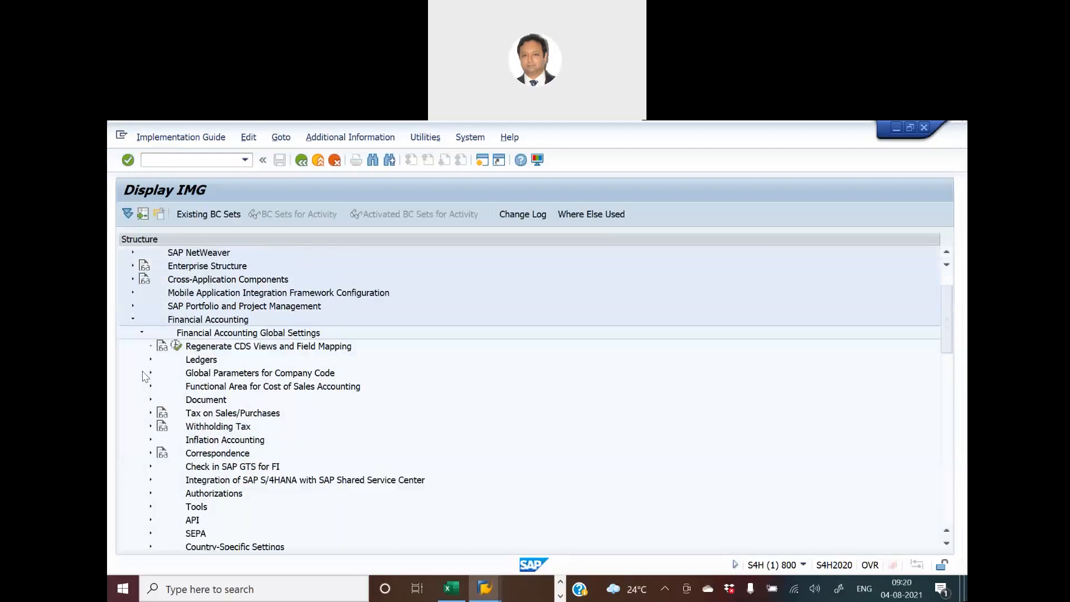
left_click(151, 414)
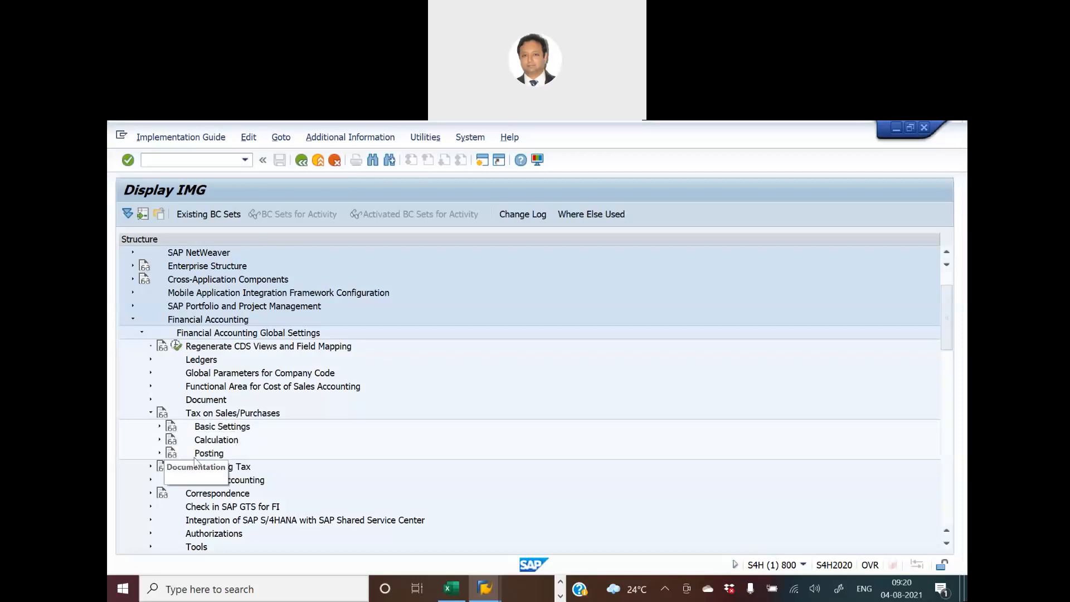
left_click(160, 427)
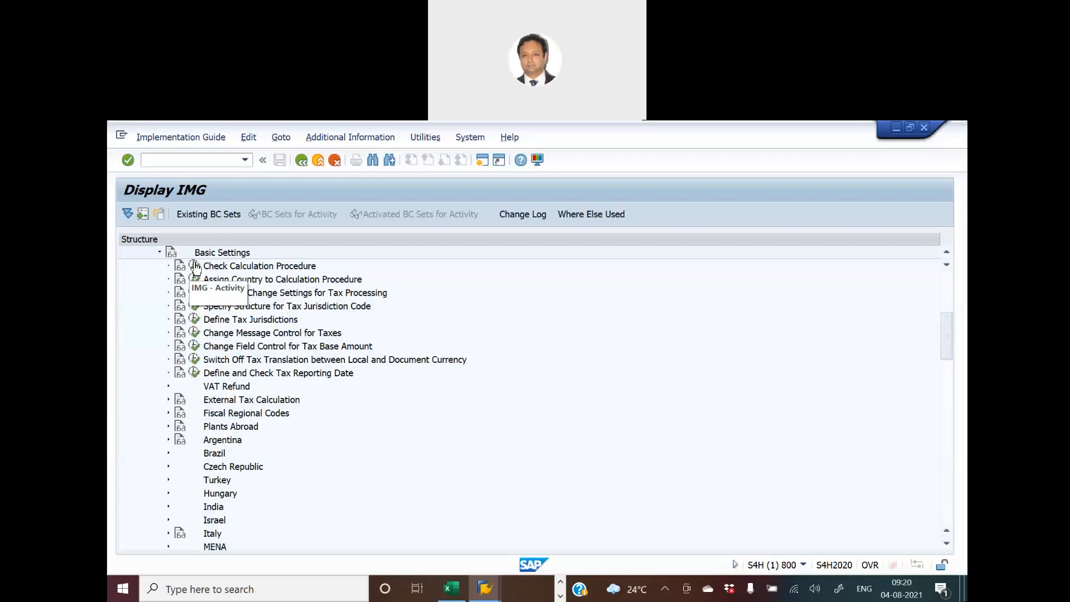
left_click(195, 266)
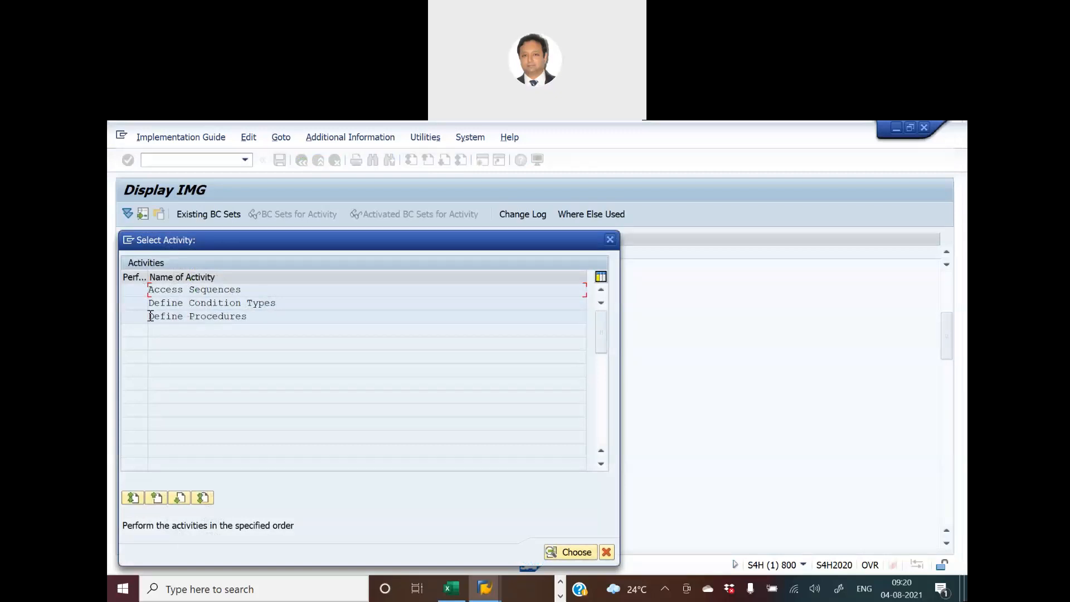
- Open the Define Procedures activity, locate procedure TAXGB and display its control data
double_click(212, 317)
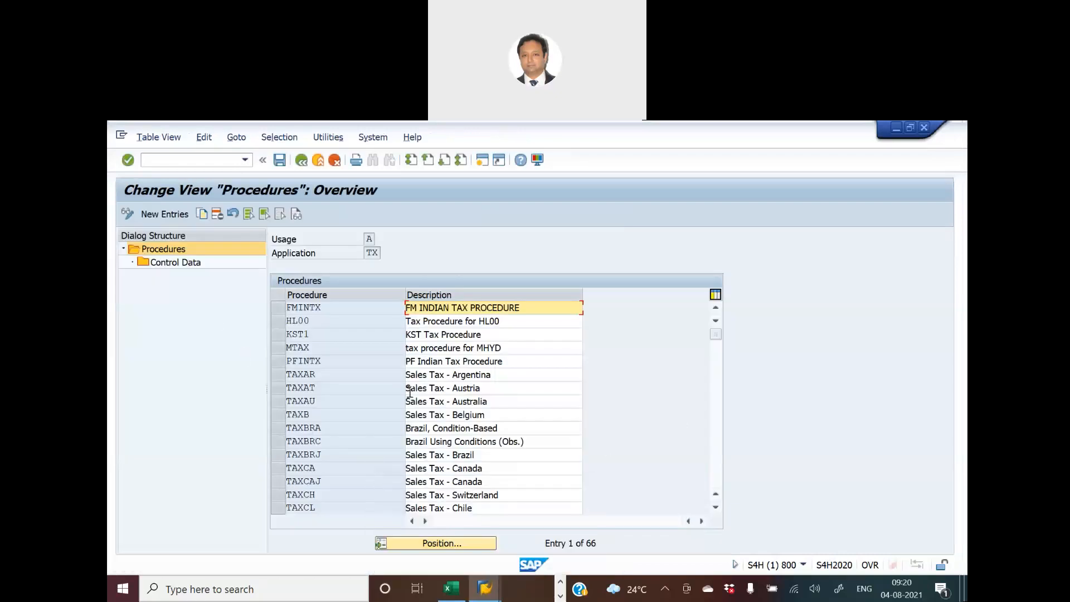
left_click(444, 545)
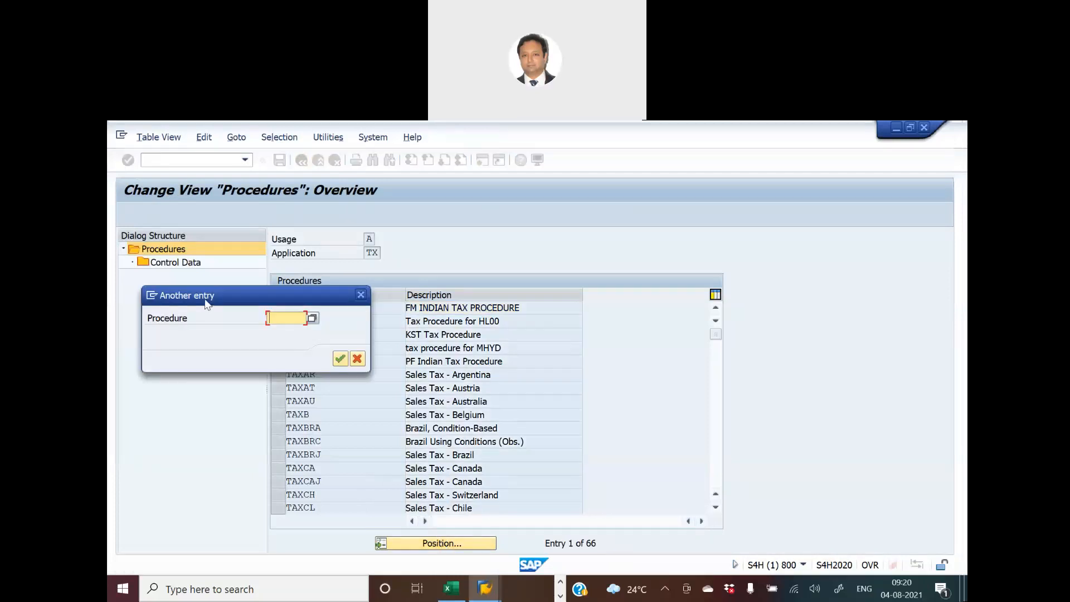
left_click_drag(205, 304, 531, 310)
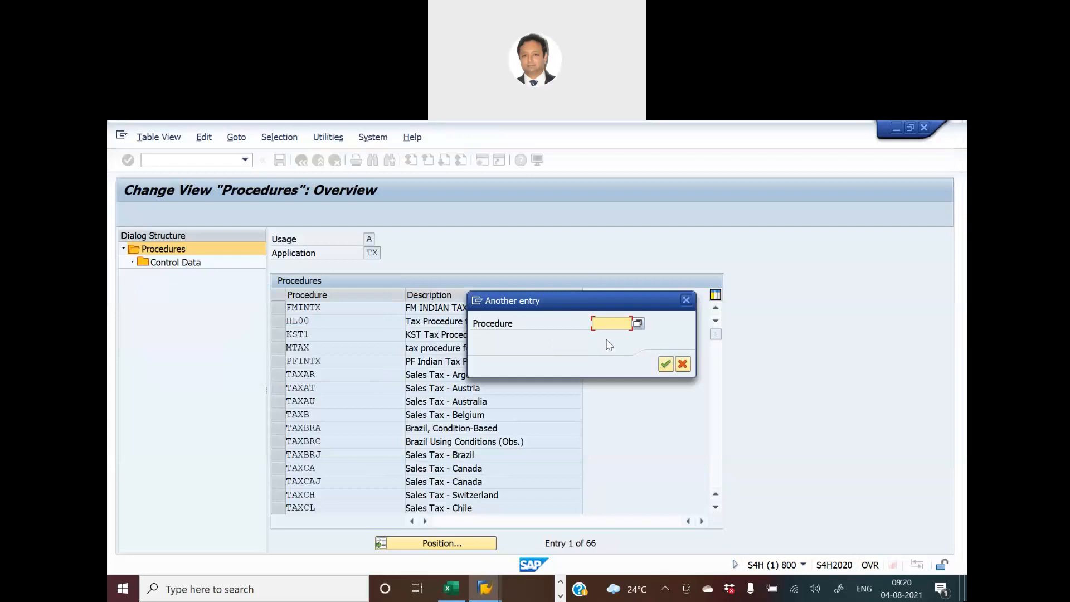
type("taxgb")
key("Return")
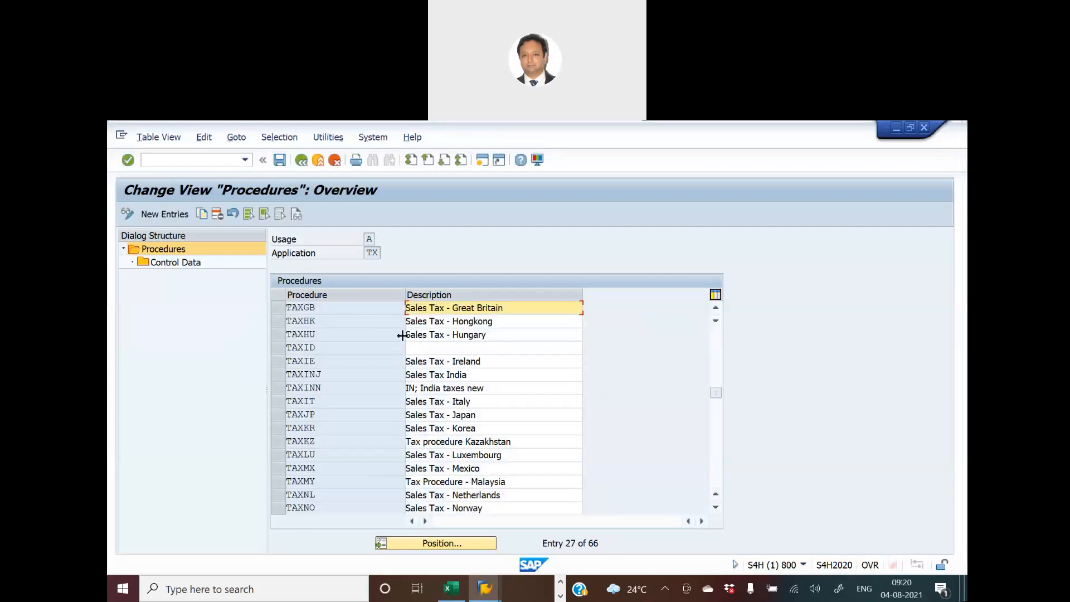
left_click(284, 308)
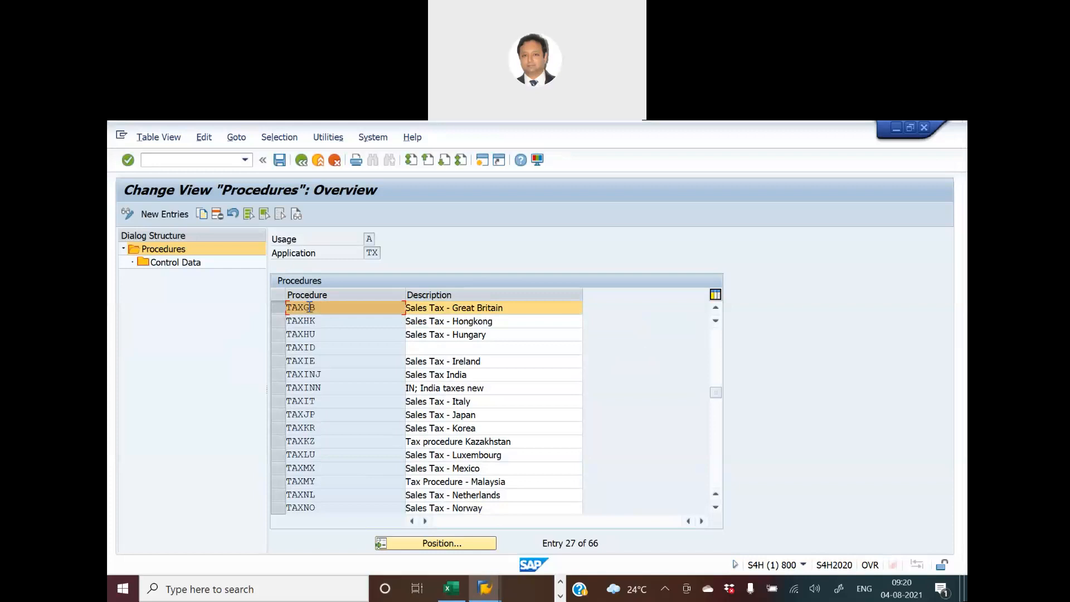
double_click(190, 267)
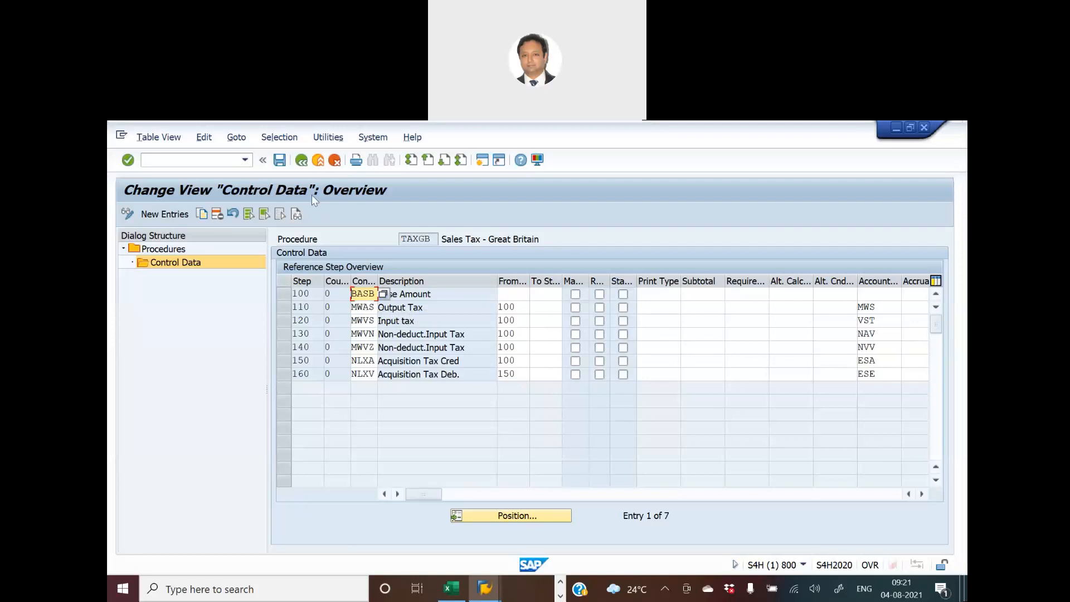
- Leave the procedures view and open the Define Condition Types activity
left_click(301, 162)
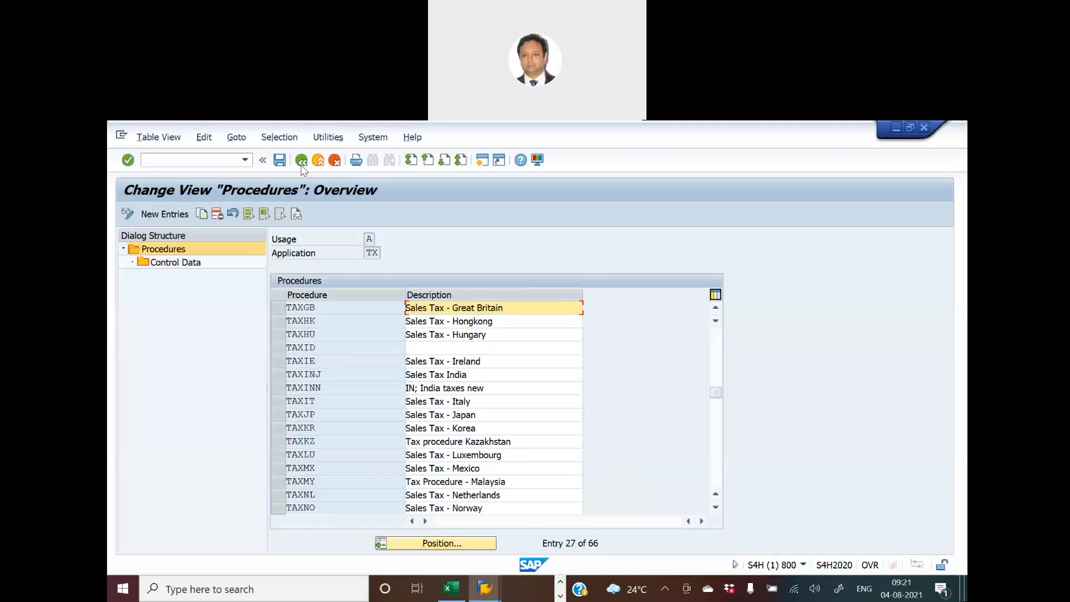
left_click(301, 162)
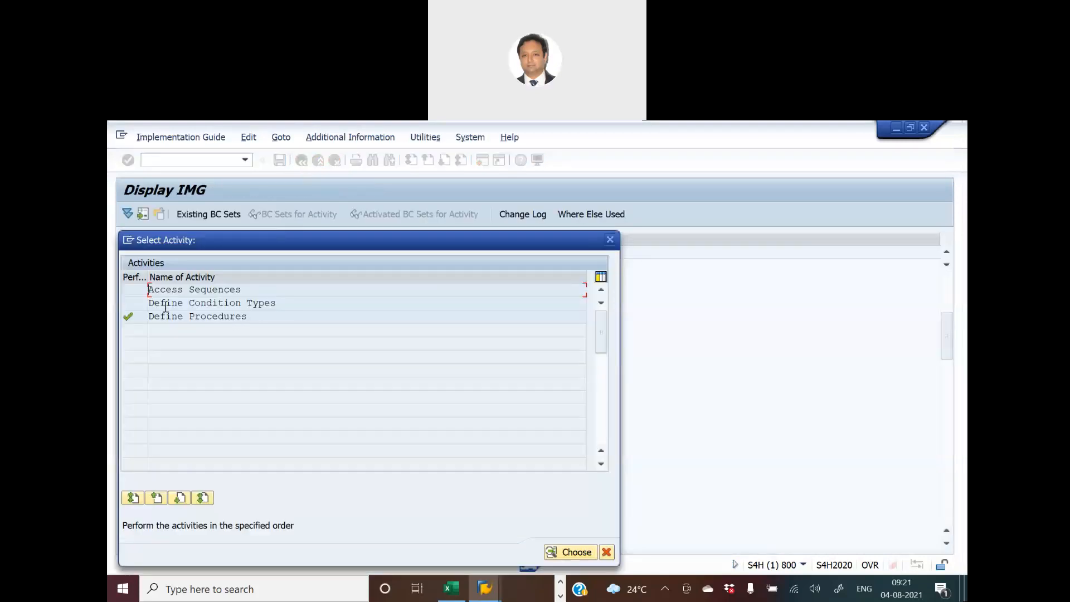
double_click(205, 301)
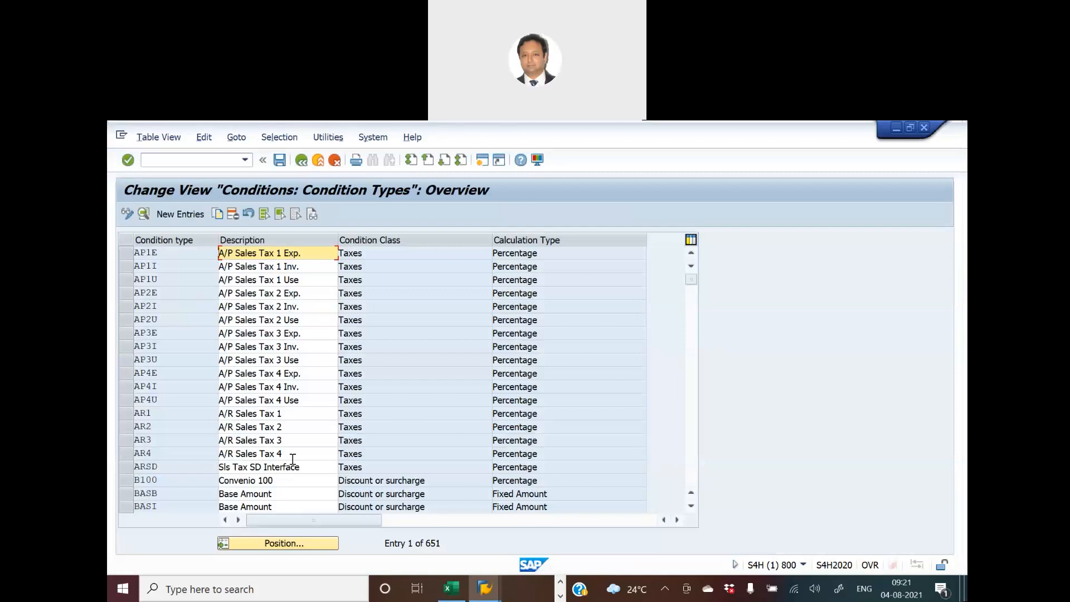
left_click(317, 551)
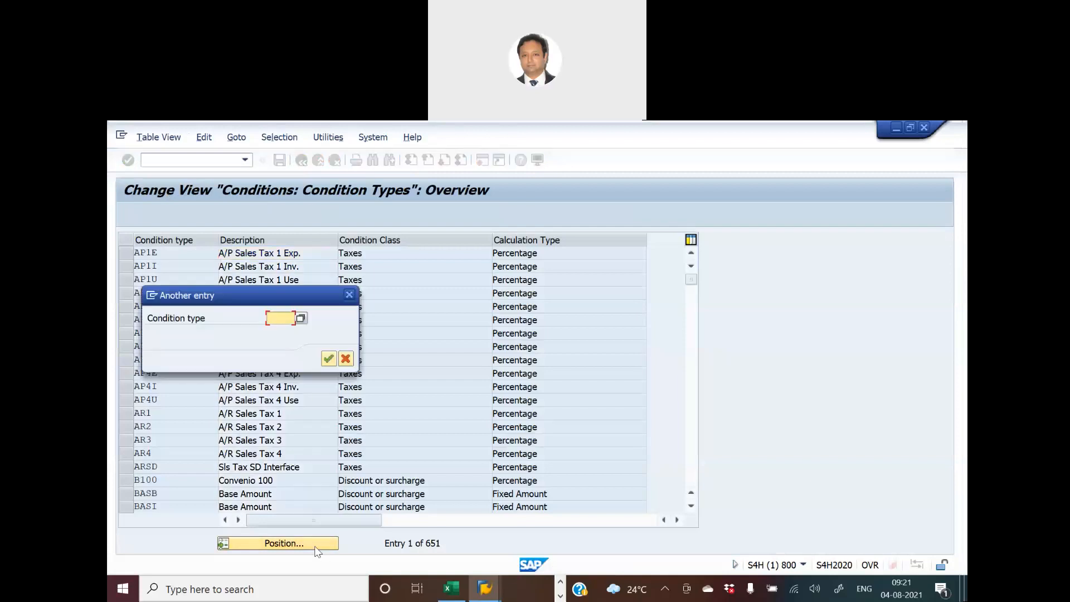
left_click_drag(239, 303, 476, 308)
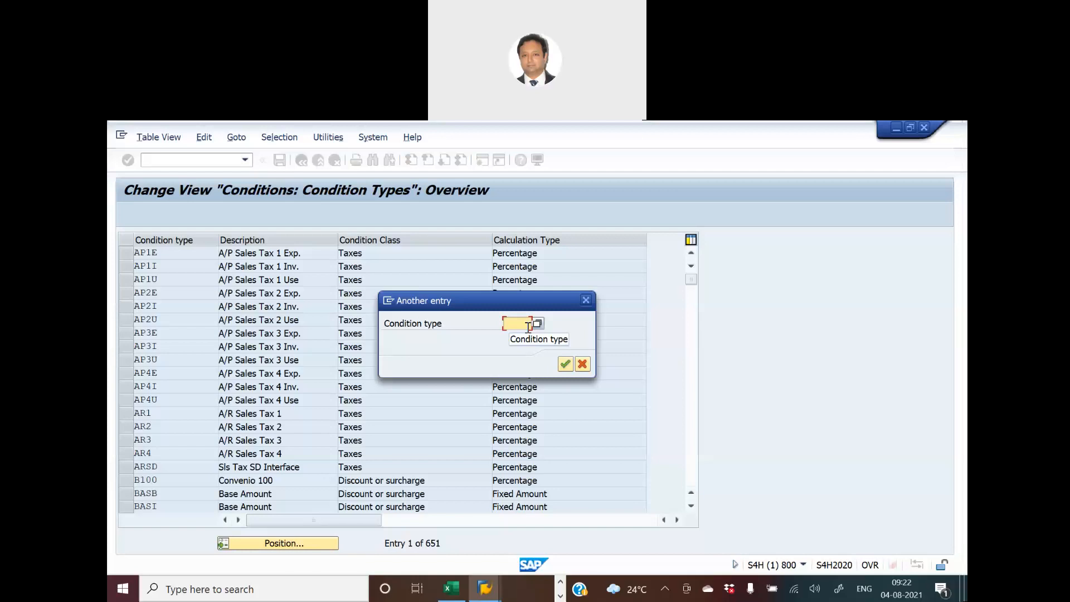
left_click(617, 144)
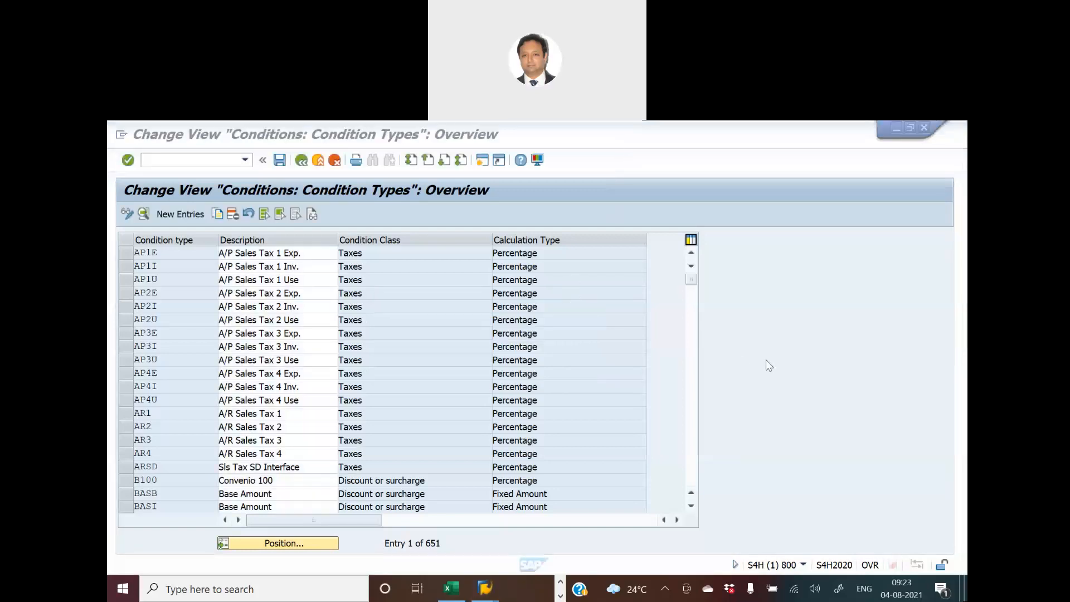
left_click(766, 359)
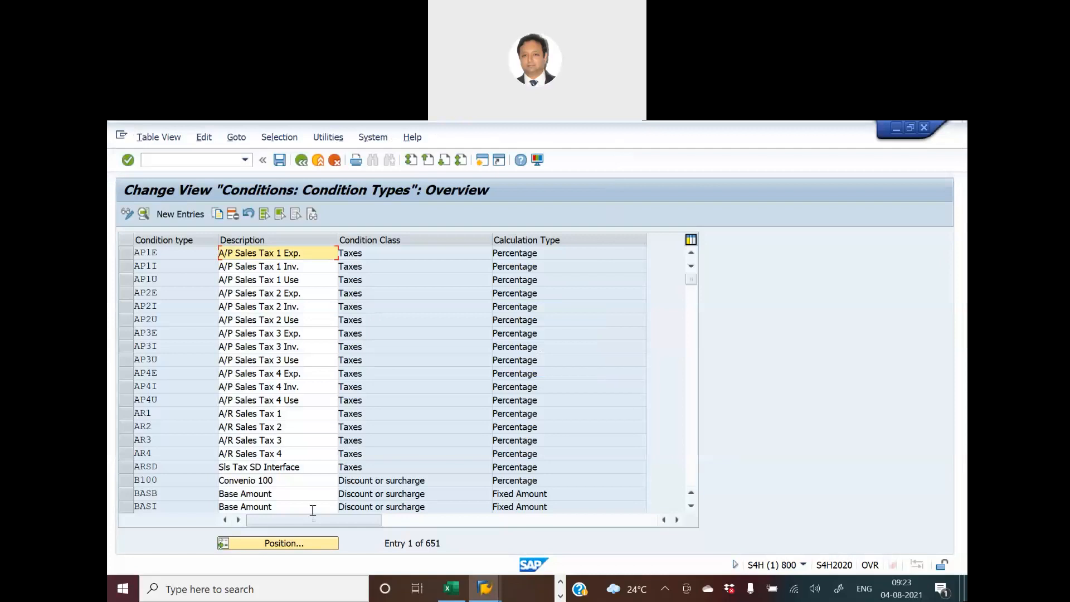
- Position the condition type list at MWAS and open the details of that output tax condition type
left_click(288, 543)
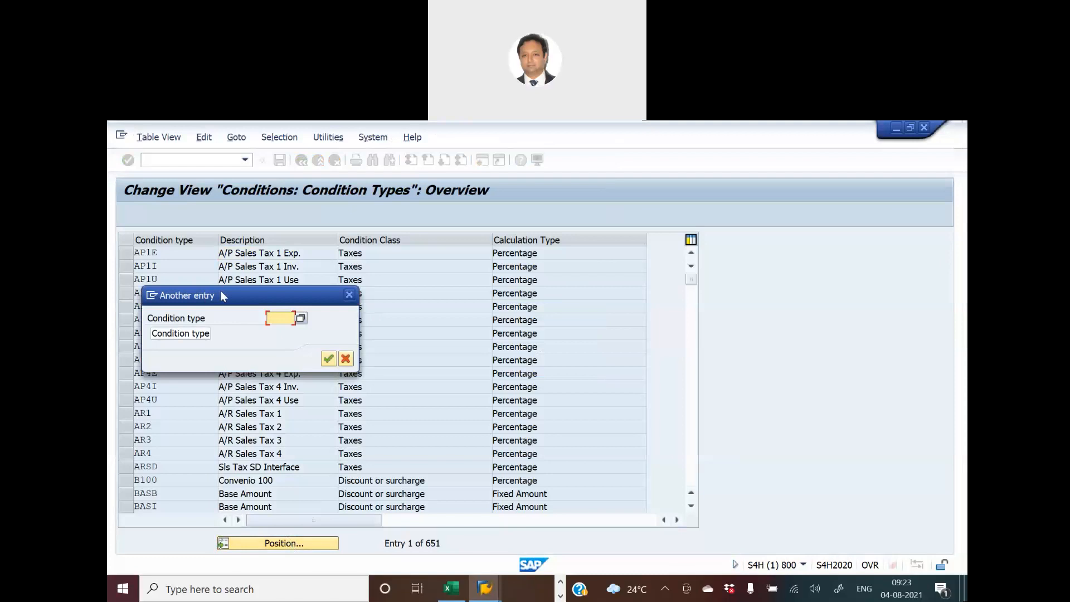
left_click_drag(221, 291, 368, 323)
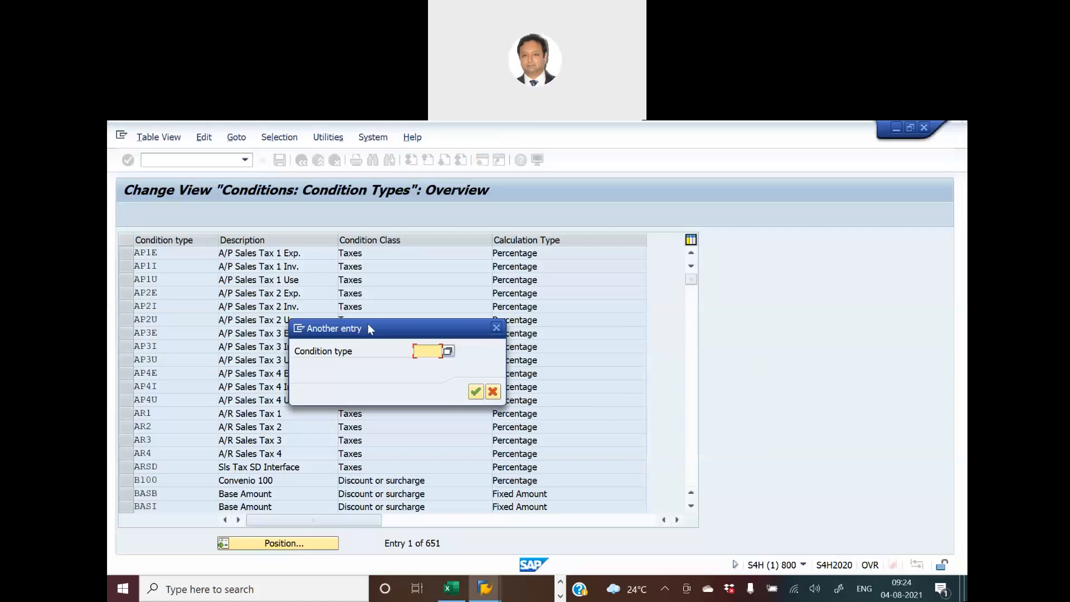
type("mwas")
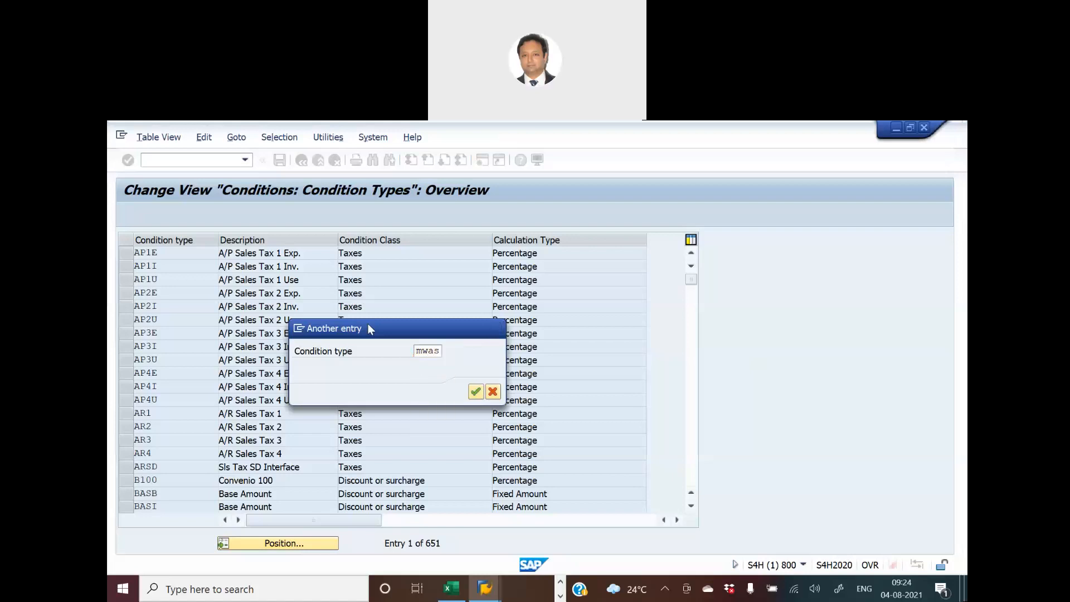
key("Return")
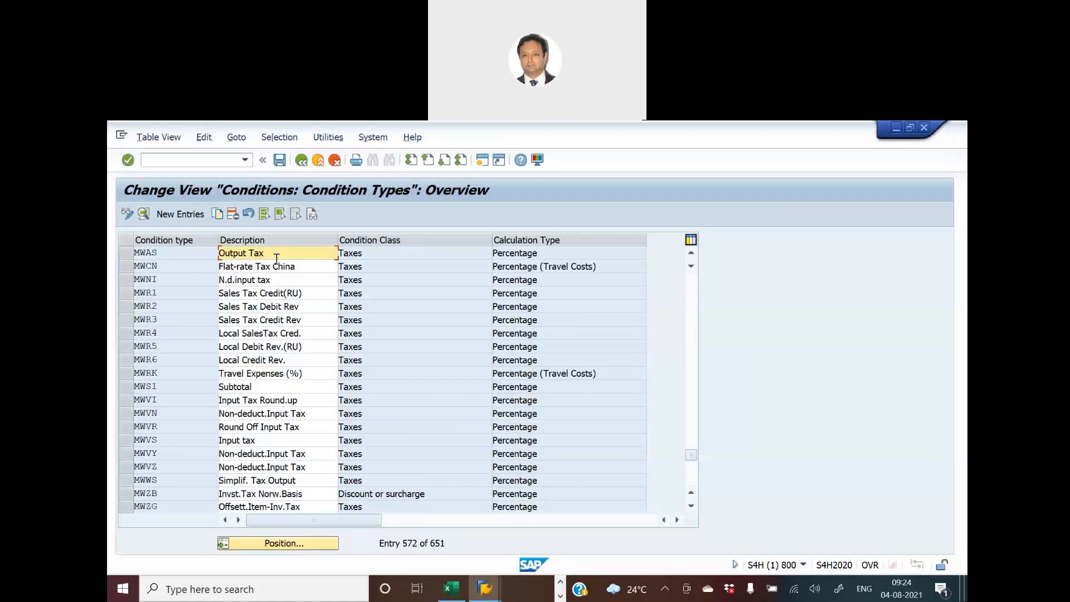
left_click(125, 252)
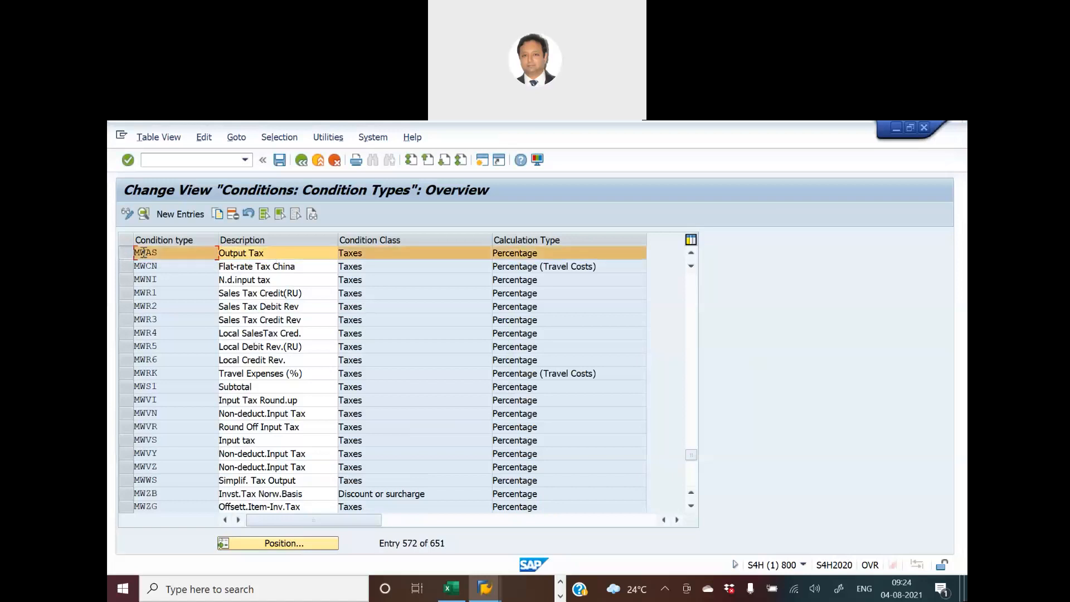
double_click(191, 253)
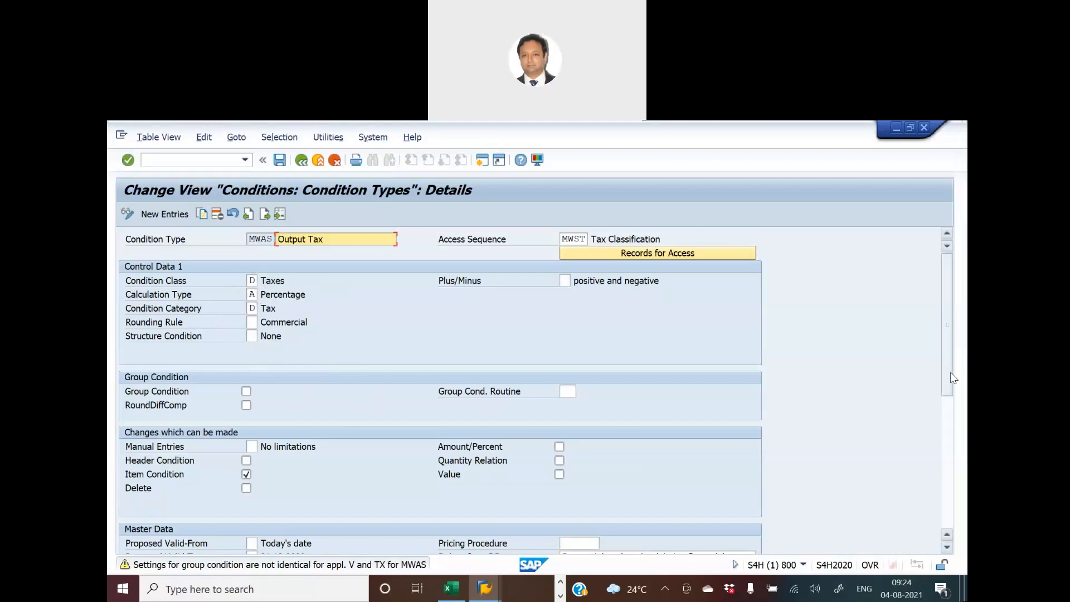
- Examine the control, group condition, change, master data and scale settings of MWAS, and return to the condition type overview
scroll(957, 400, "down", 3)
scroll(956, 400, "down", 10)
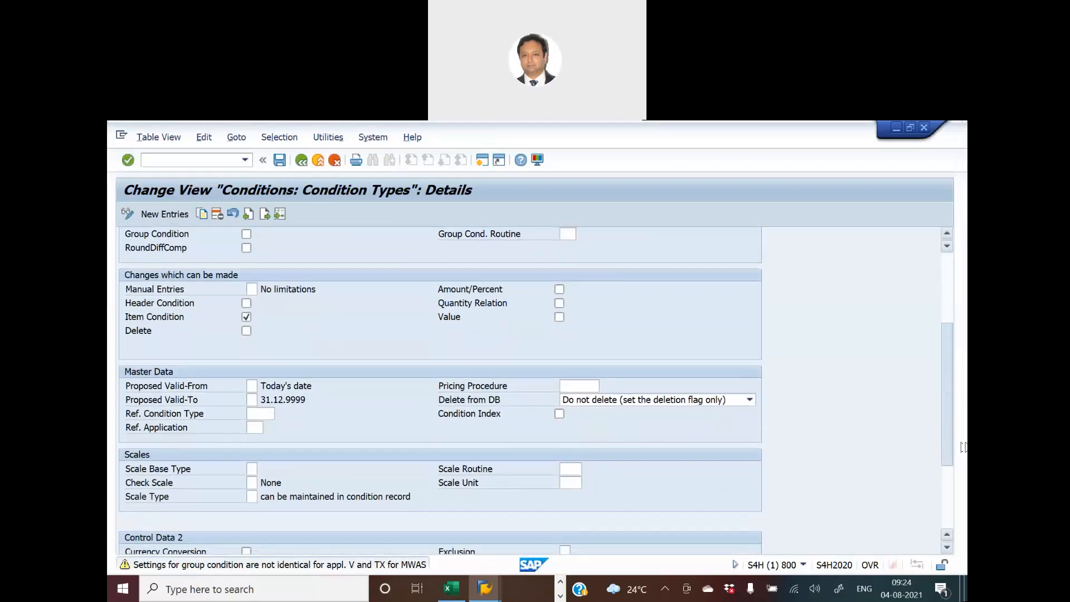
scroll(963, 470, "down", 4)
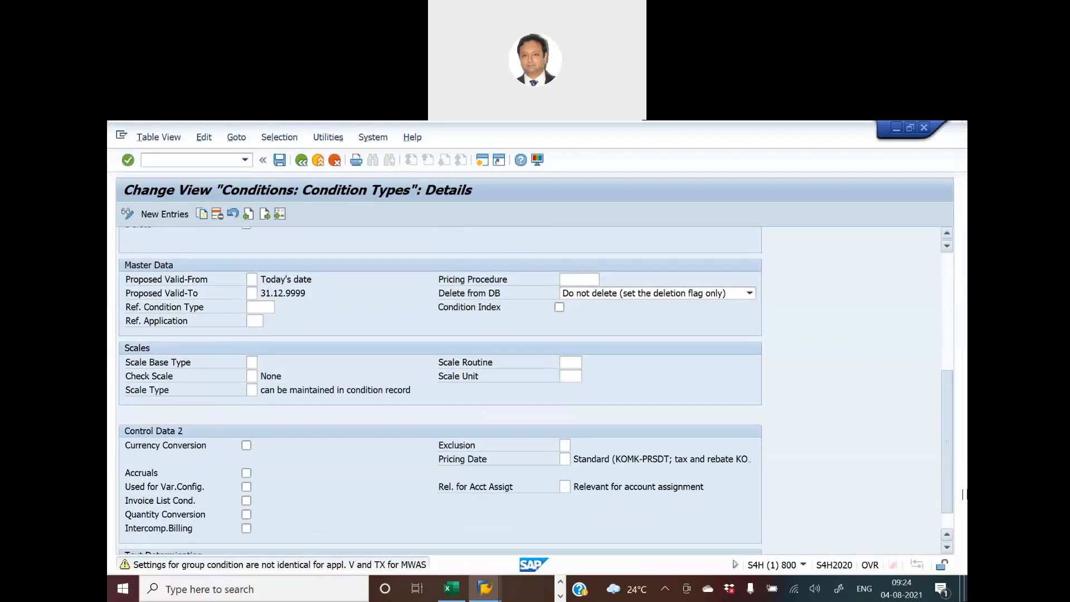
scroll(963, 494, "down", 2)
scroll(963, 498, "up", 14)
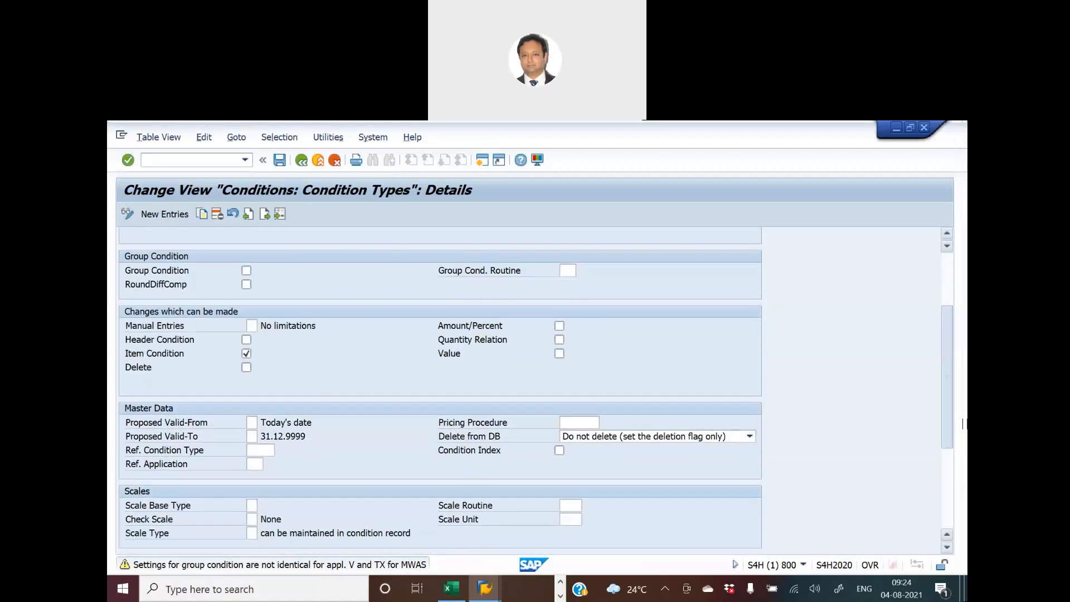
scroll(963, 410, "up", 5)
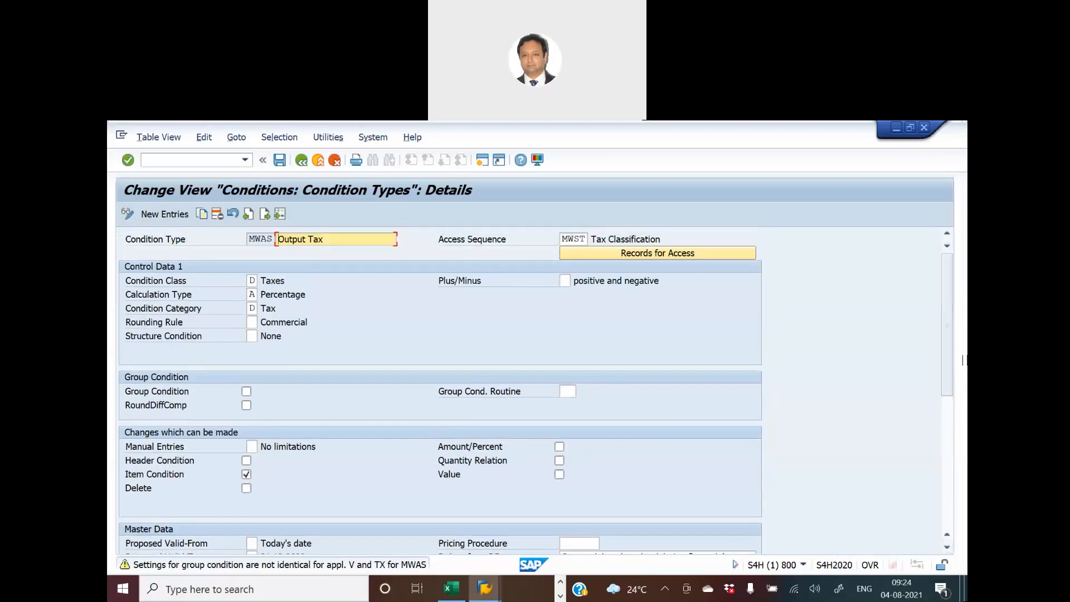
key("alt+Tab")
key("alt+Tab")
left_click(301, 162)
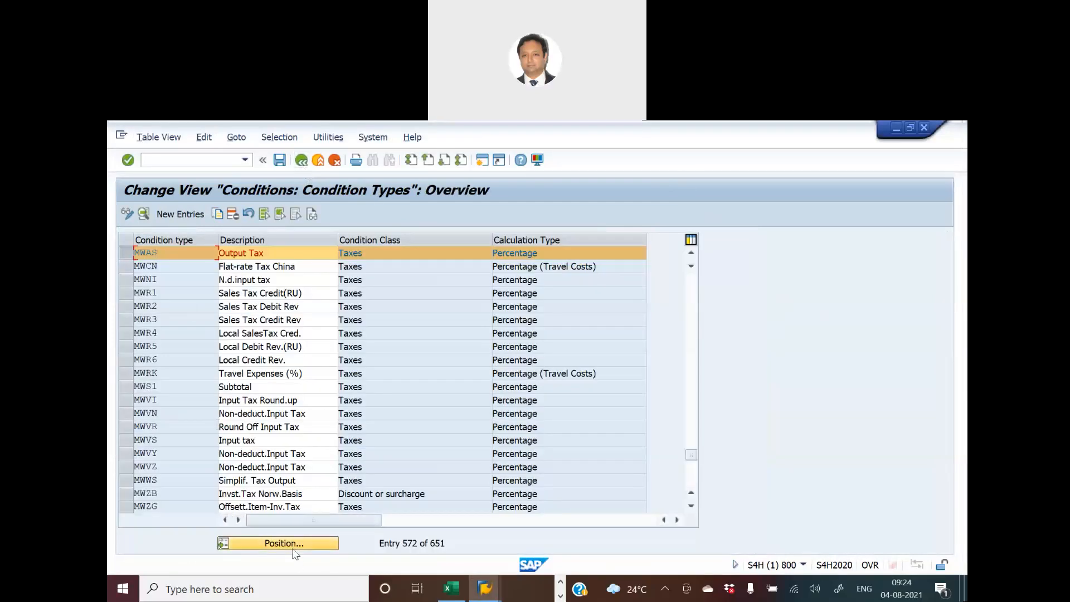
- Locate input tax condition type MWVS, view its details and return to the activity selection
left_click(293, 549)
type("m")
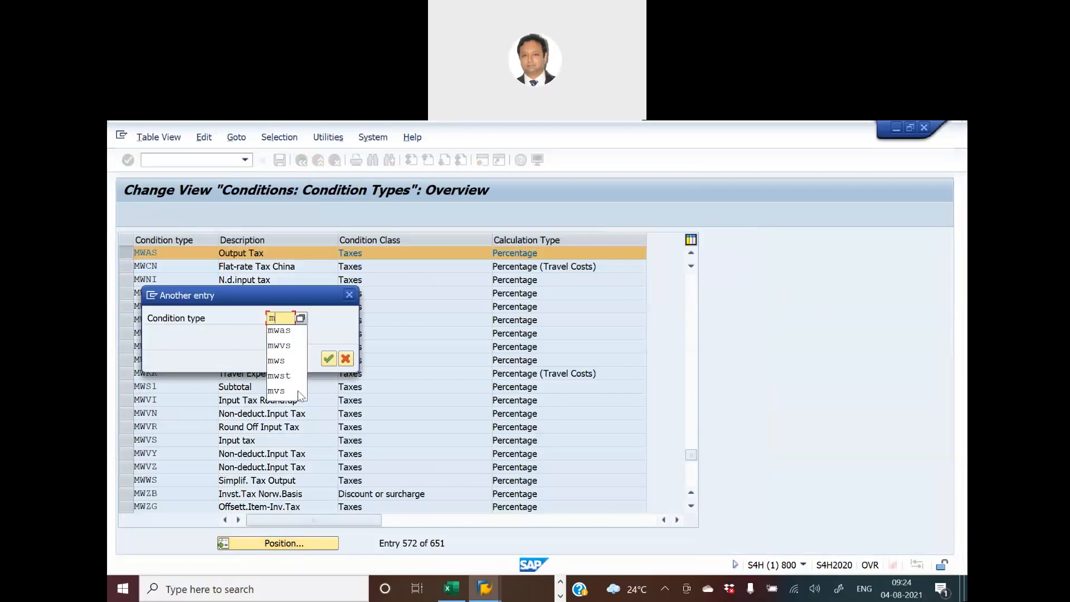
type("wvs")
key("Return")
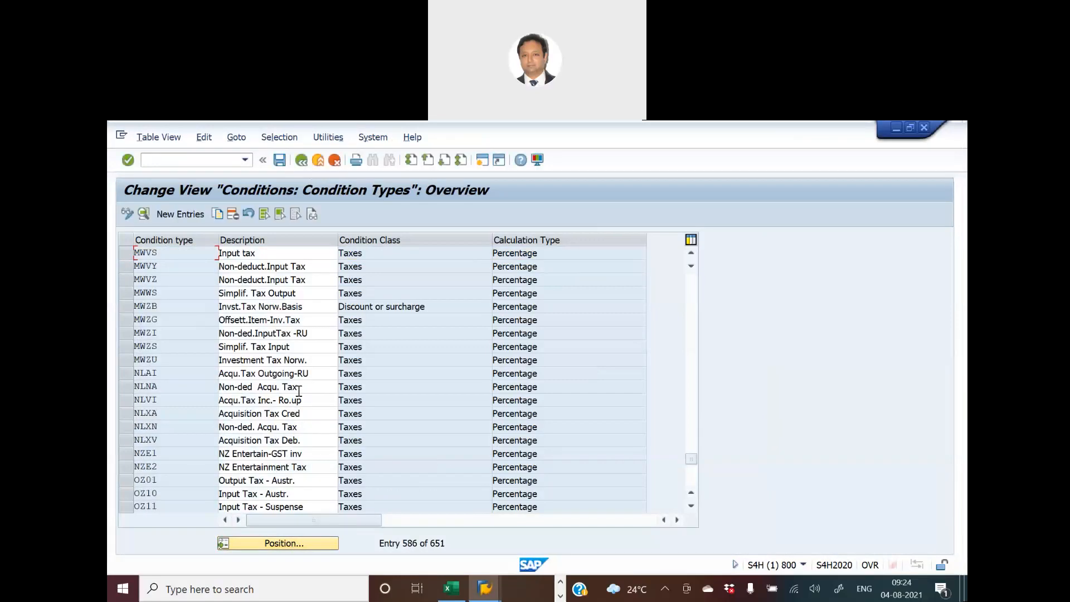
double_click(150, 257)
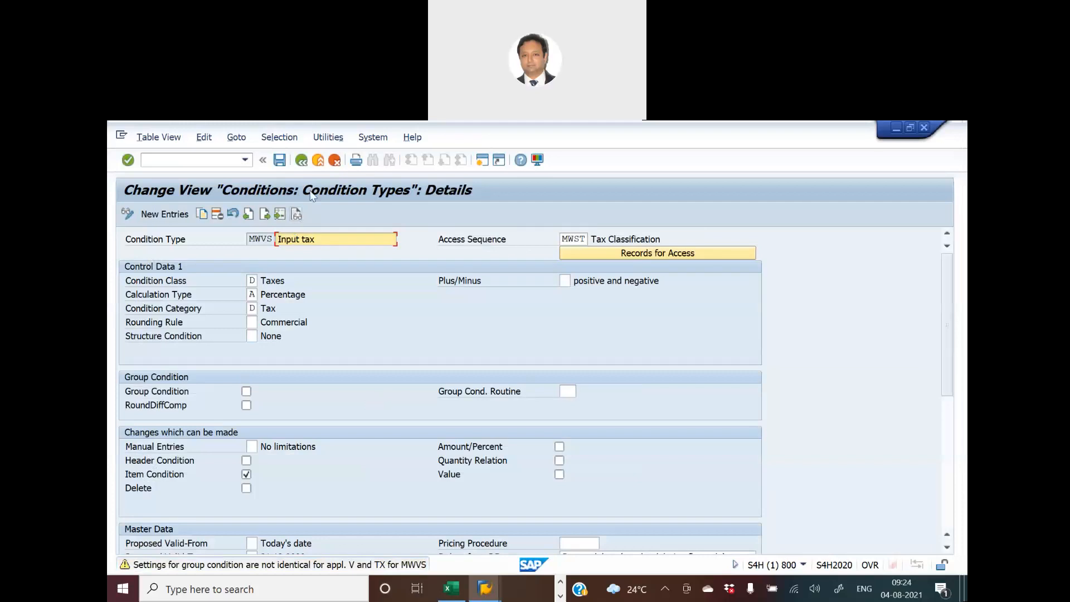
left_click(304, 163)
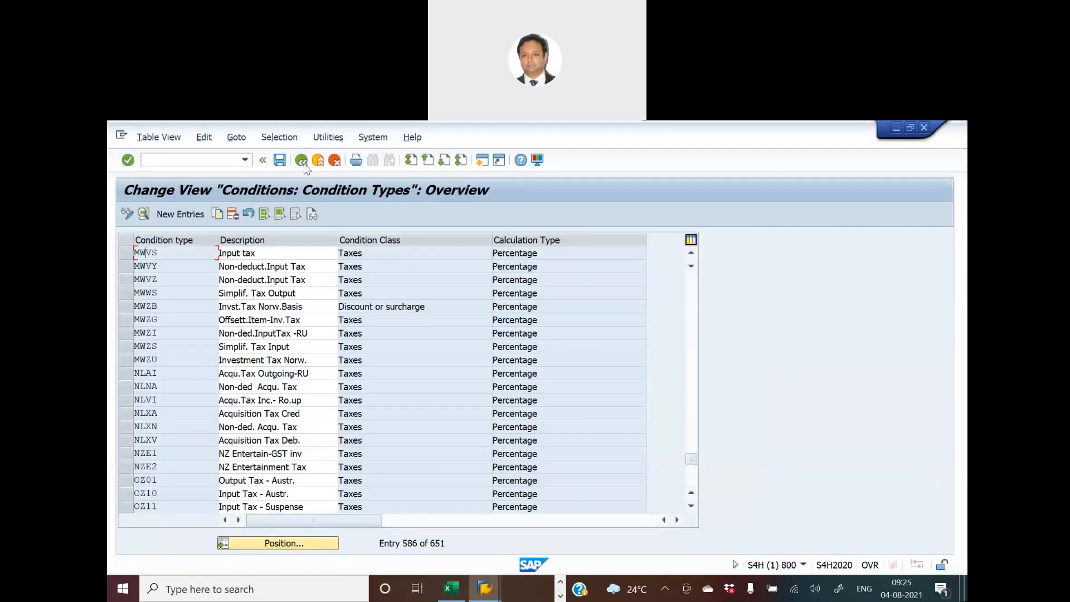
left_click(303, 163)
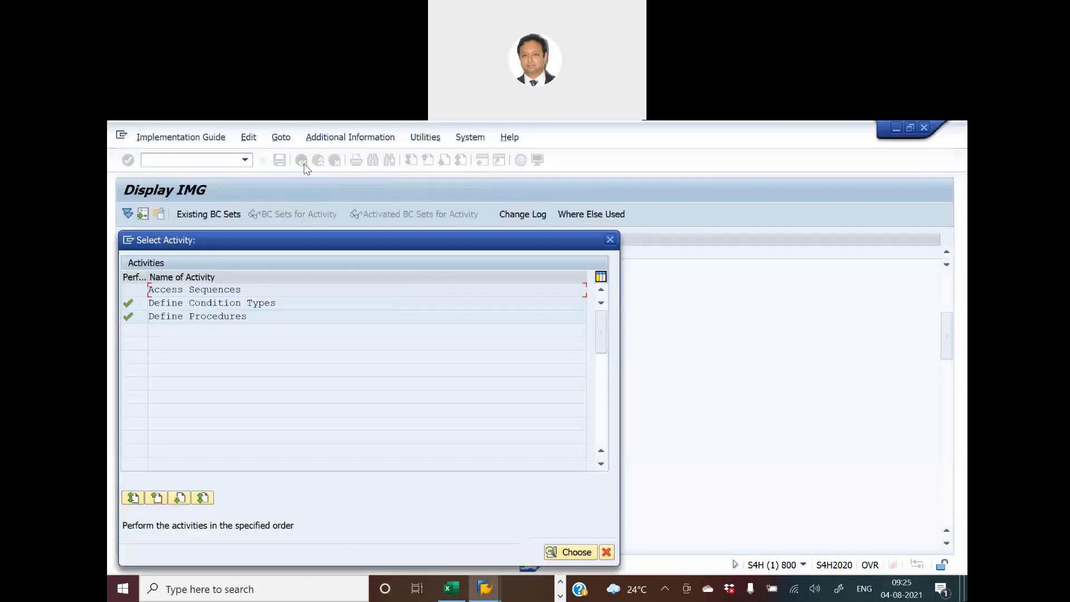
- Open the Define Condition Types activity and position the condition type list at MWAS
double_click(253, 303)
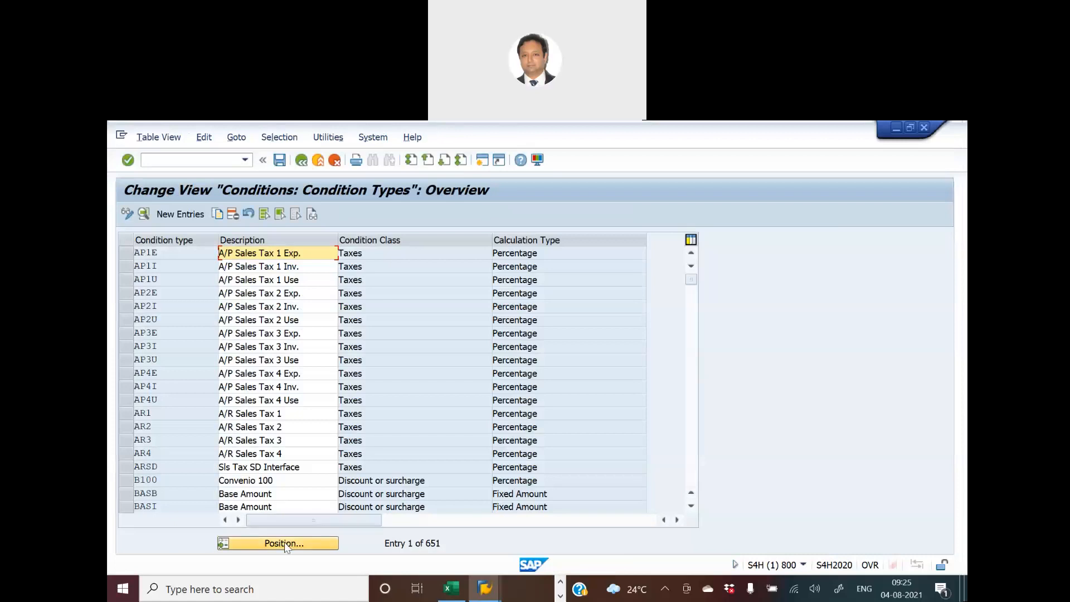
left_click(287, 544)
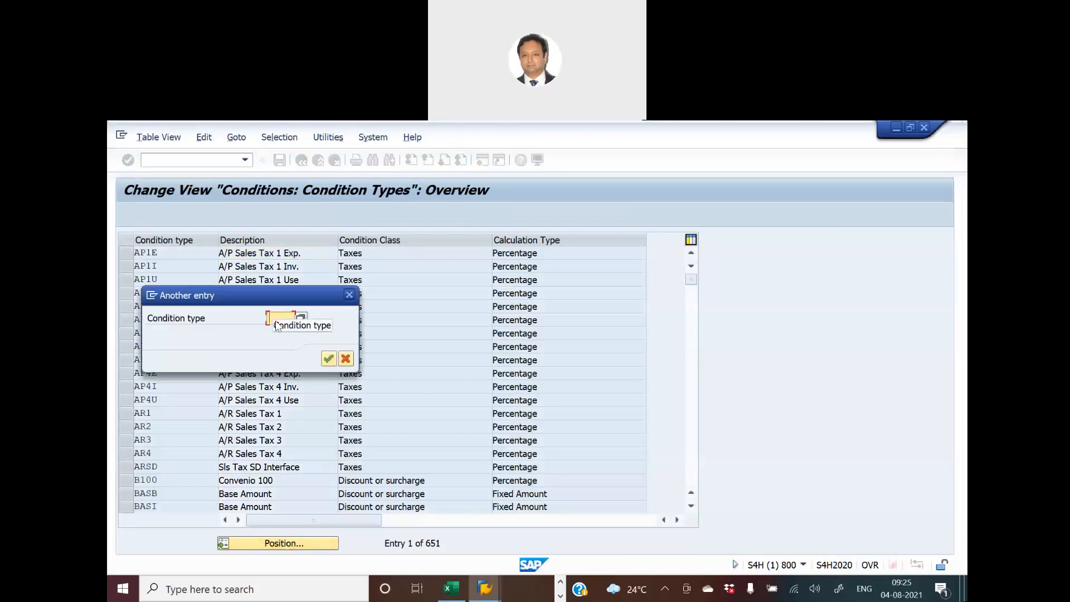
type("mmw")
key("BackSpace")
key("BackSpace")
type("wst")
key("Return")
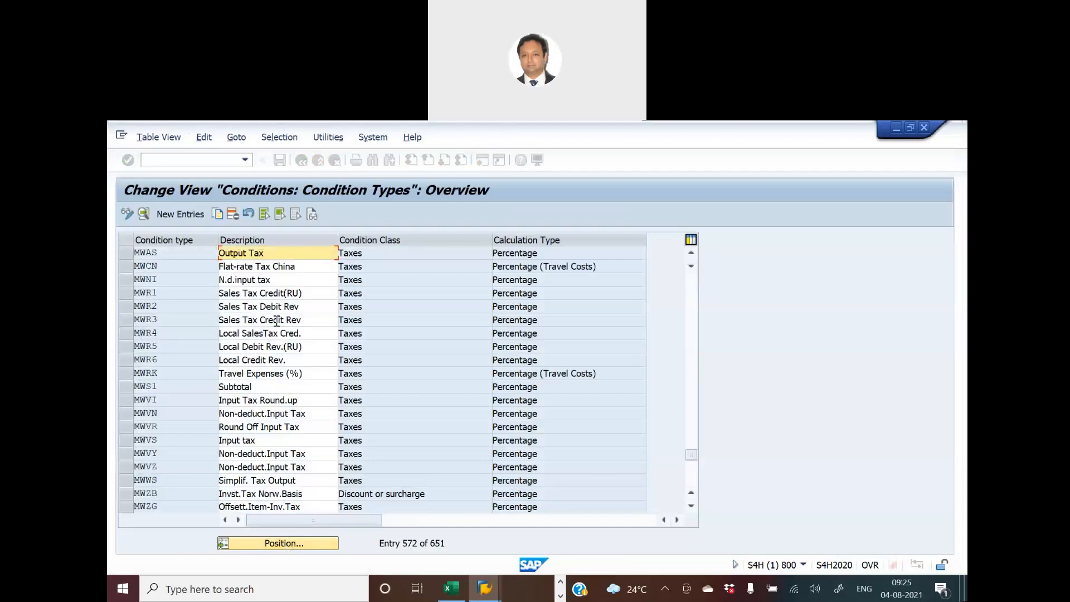
- Open the details of MWAS to check its assigned access sequence, and return to the activity selection
left_click(128, 253)
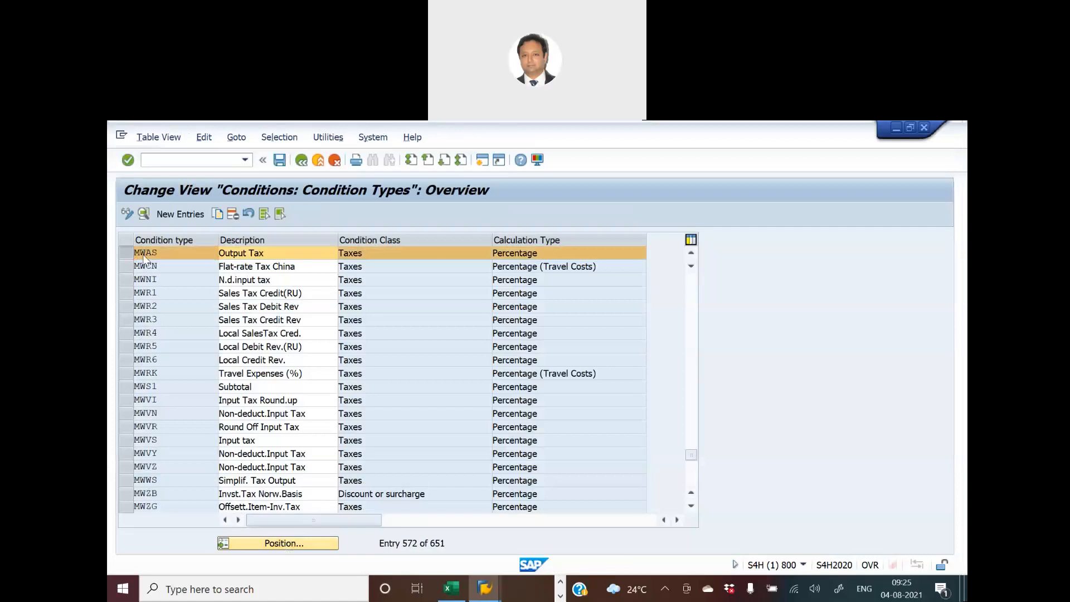
double_click(144, 255)
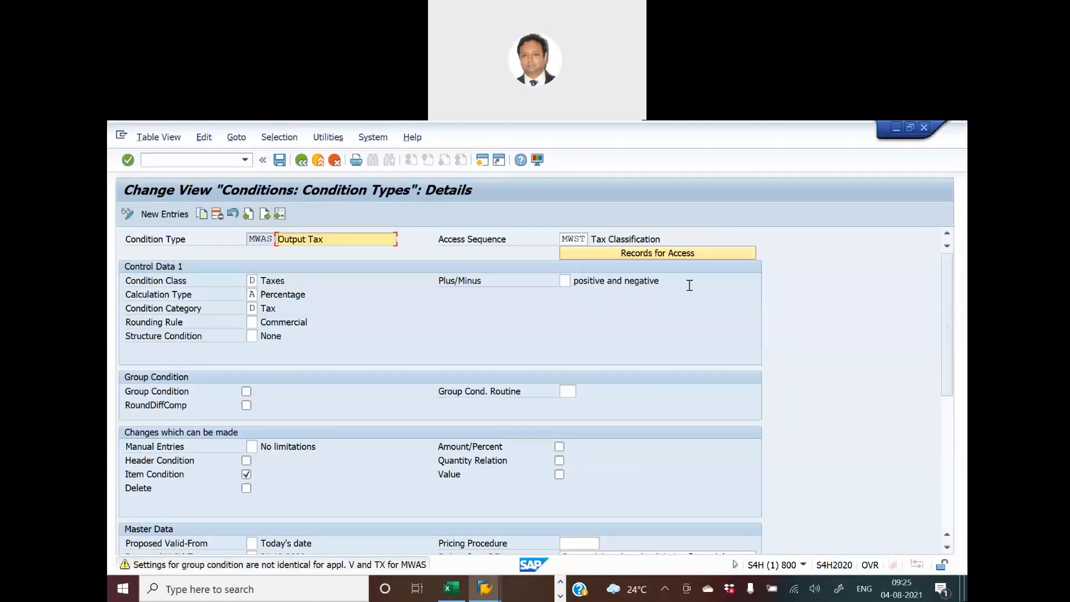
double_click(562, 240)
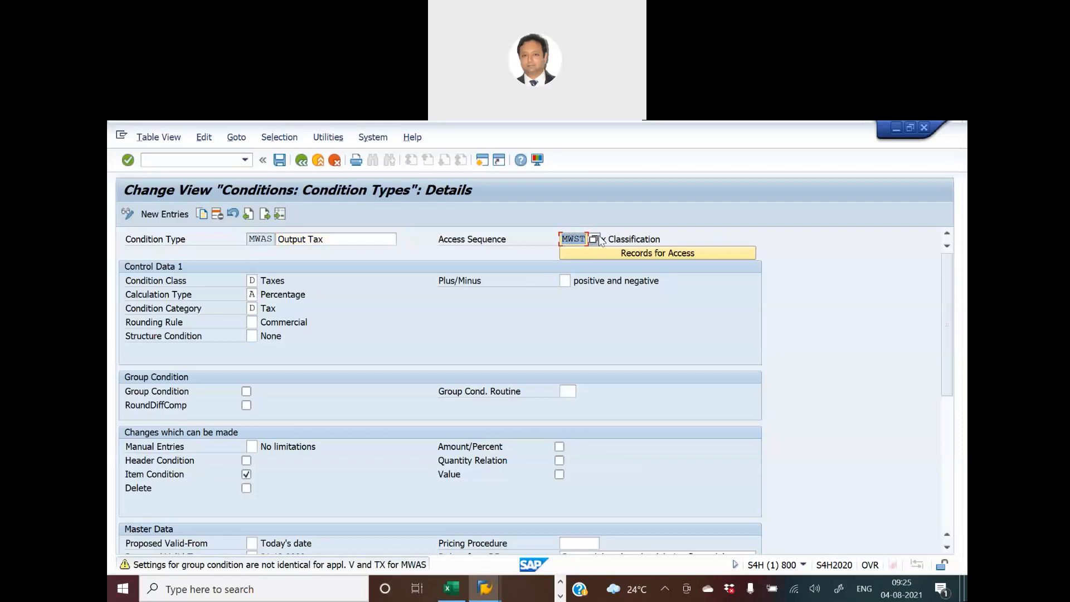
left_click(303, 165)
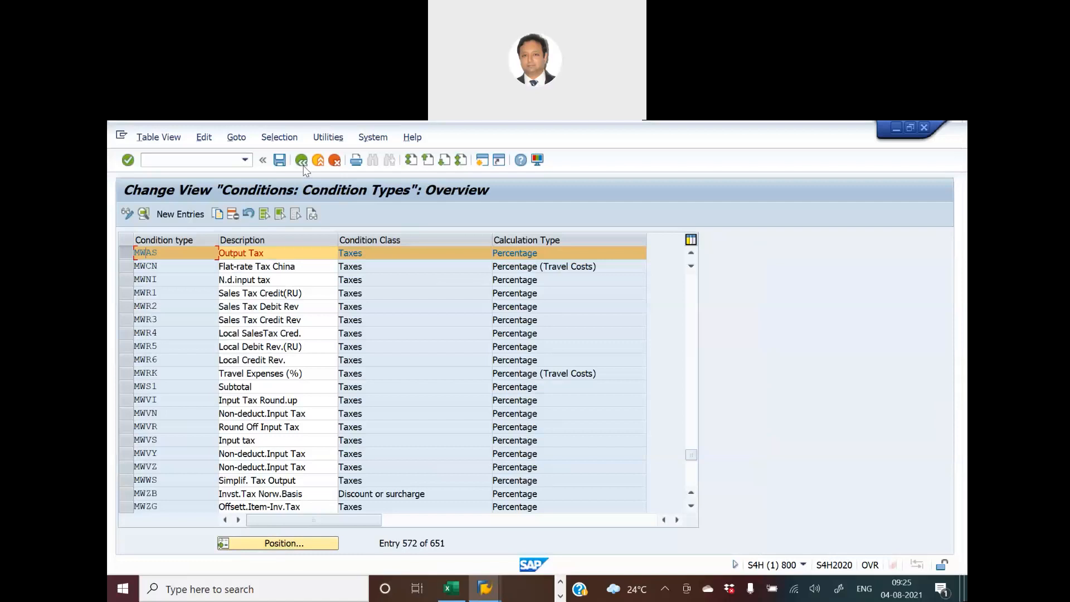
left_click(302, 162)
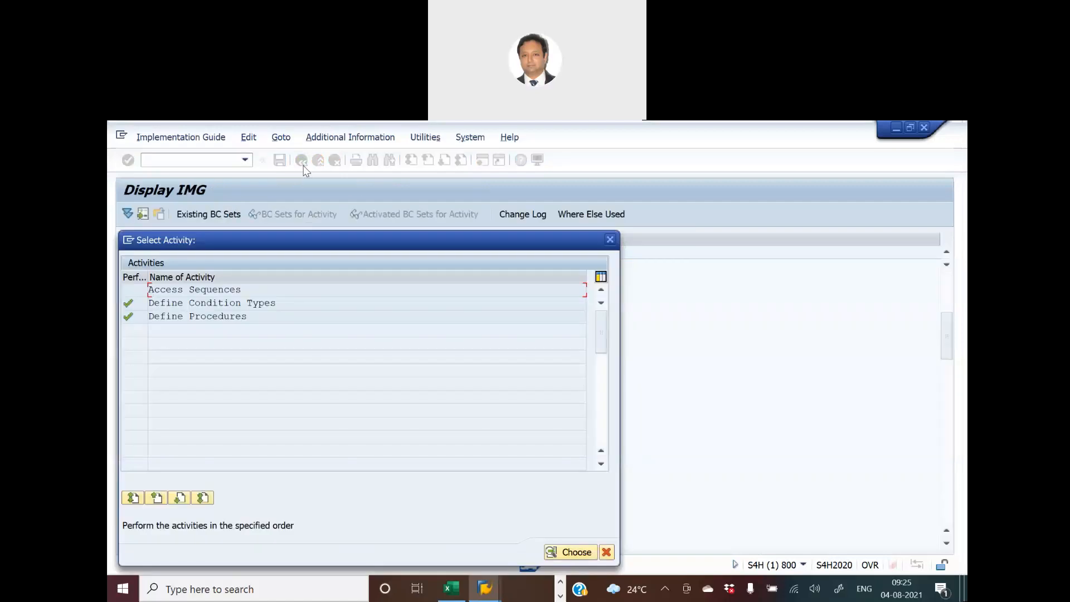
- Open the Access Sequences activity, accept the cross-client notice and position the list at access sequence MWST
double_click(222, 290)
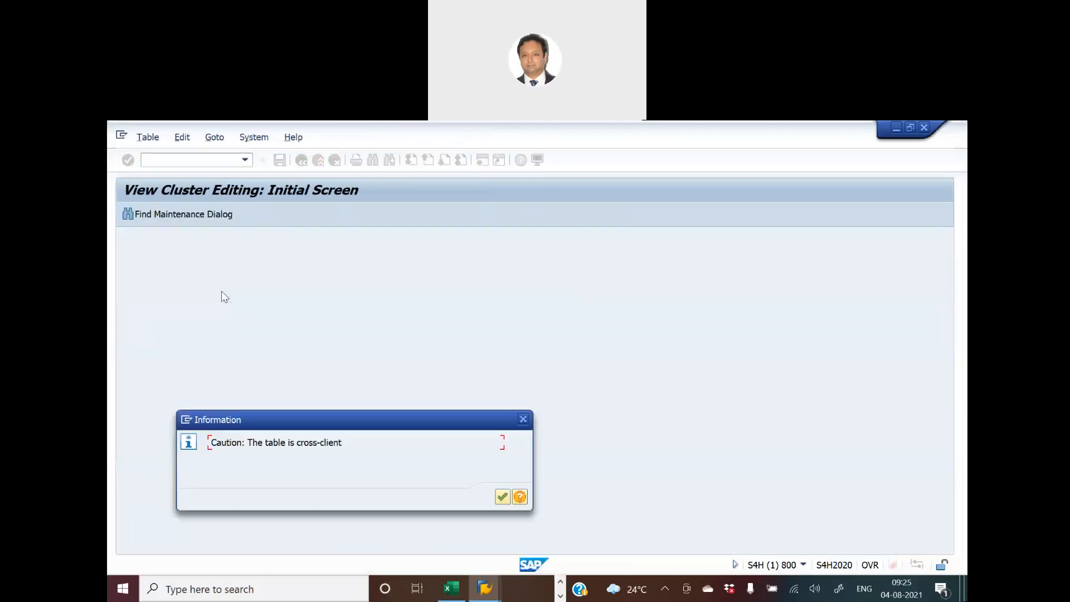
left_click(502, 498)
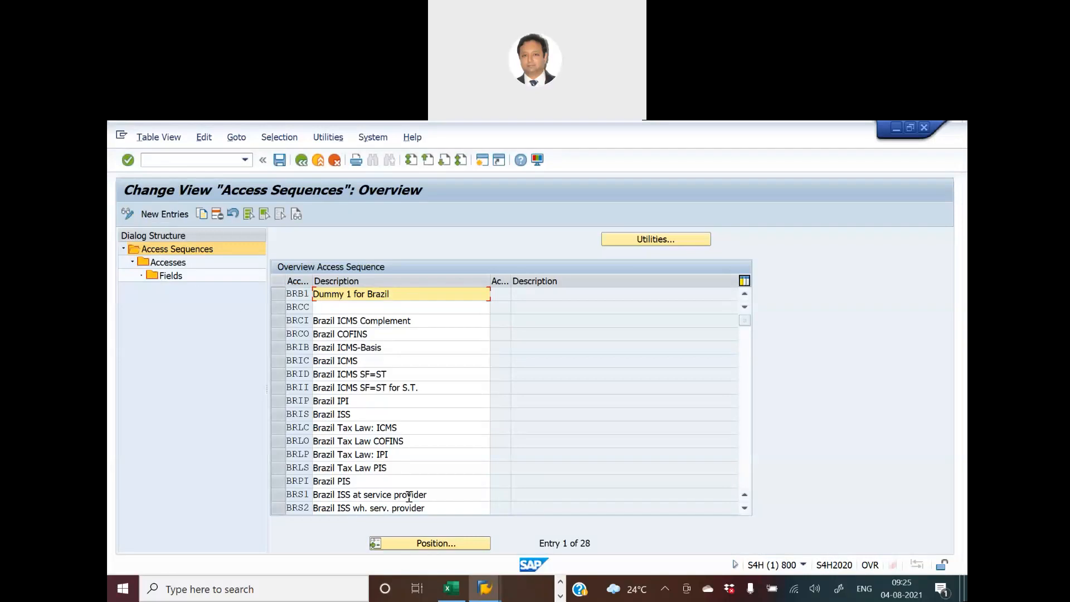
left_click(432, 542)
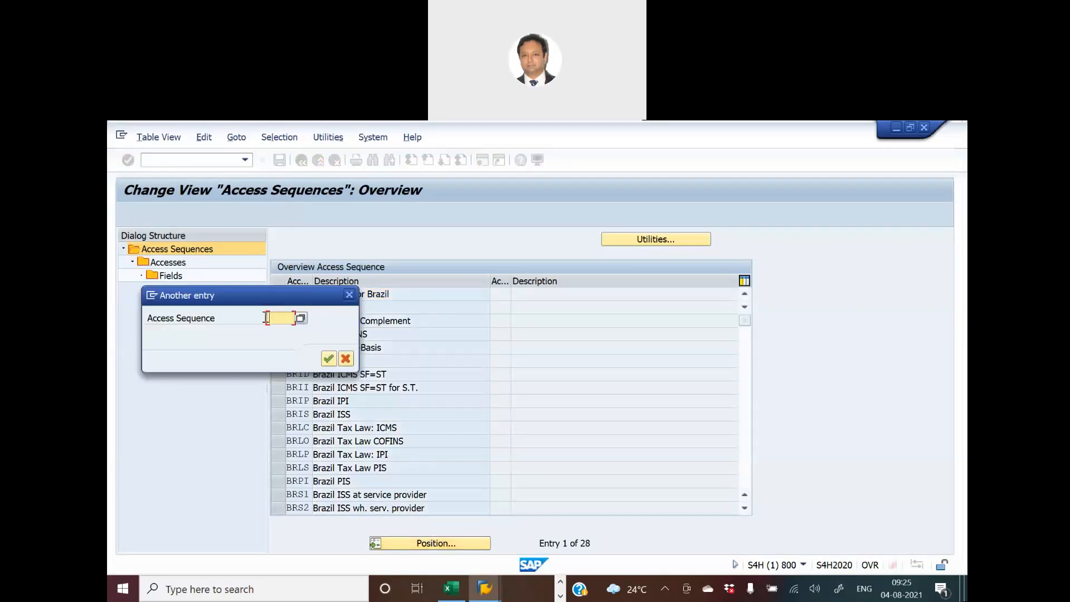
type("mwsa")
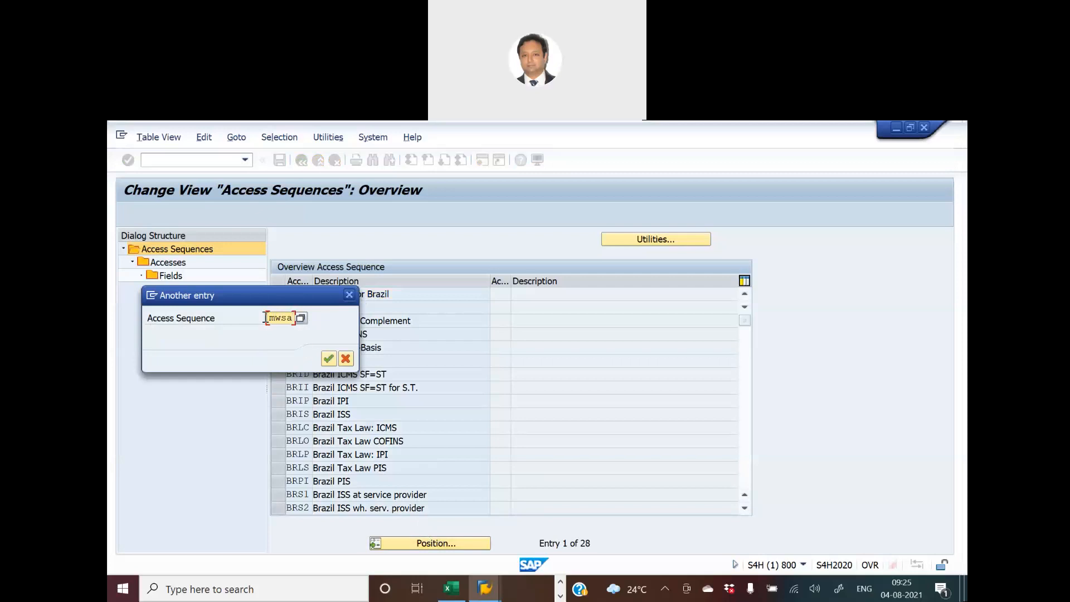
key("BackSpace")
type("t")
key("Return")
key("Return")
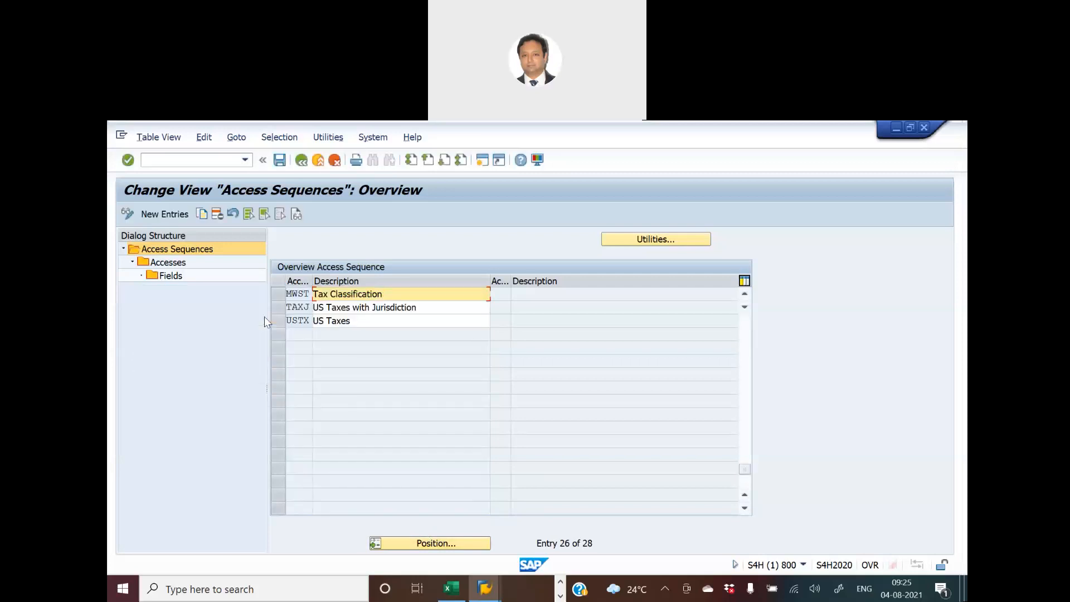
- View the accesses of the MWST access sequence and the condition fields of access 10, Tax Classification
left_click(276, 296)
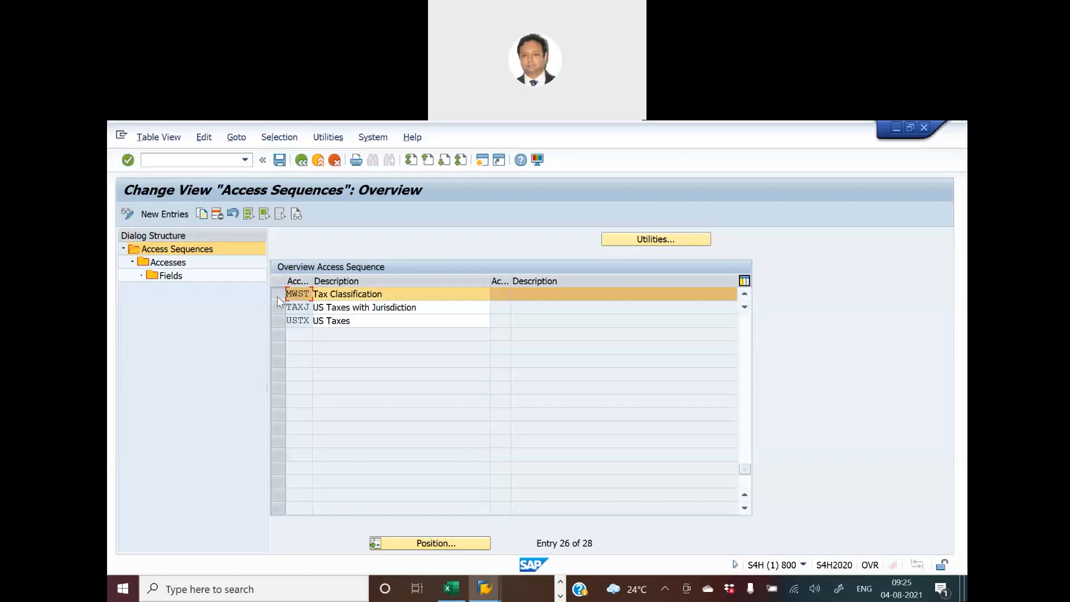
double_click(172, 263)
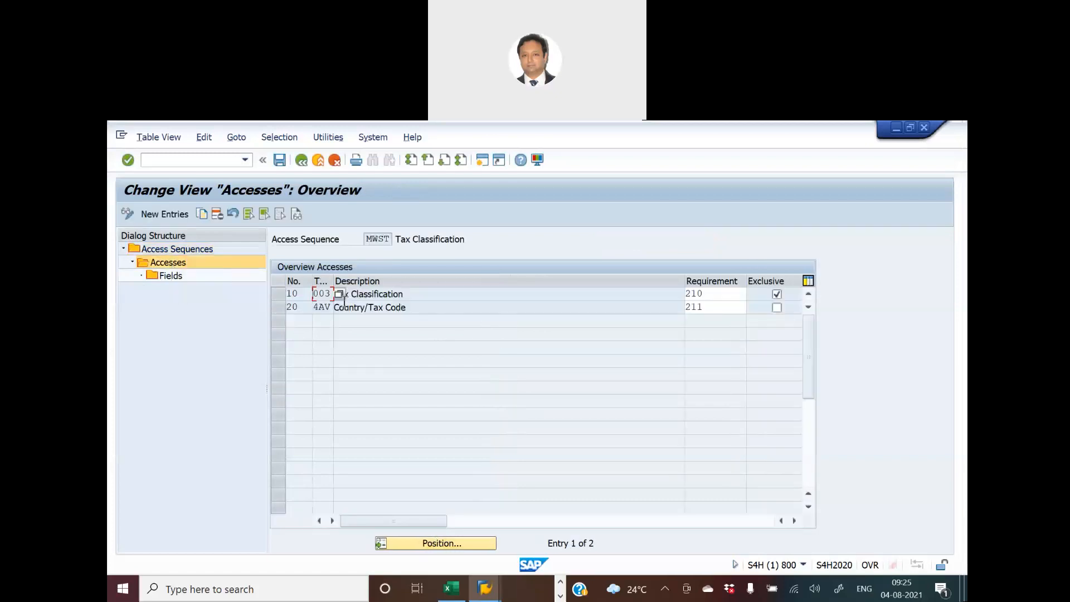
left_click(471, 305)
left_click(279, 295)
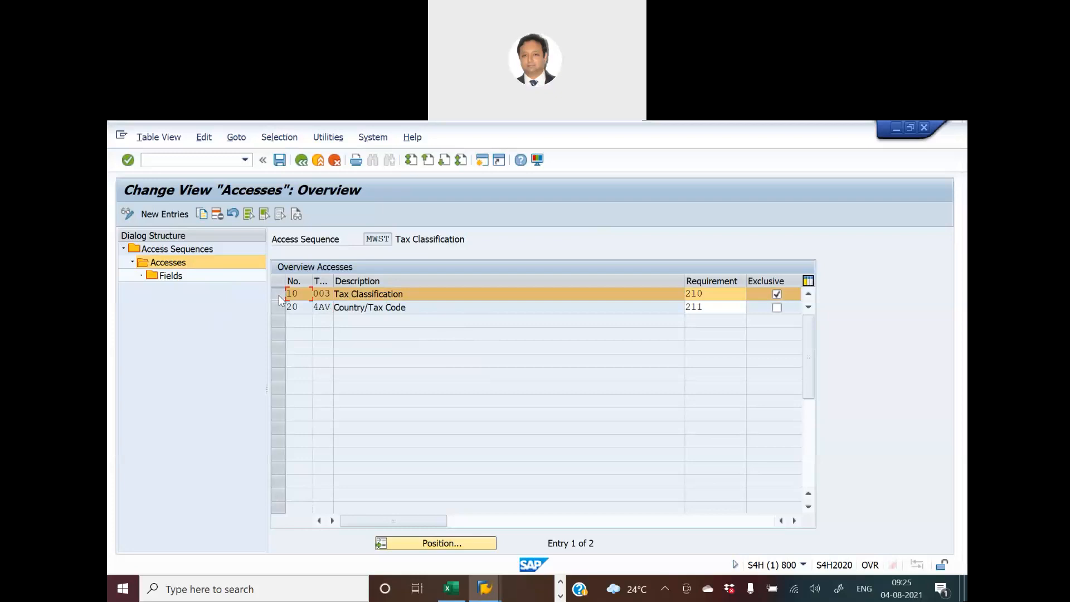
double_click(179, 279)
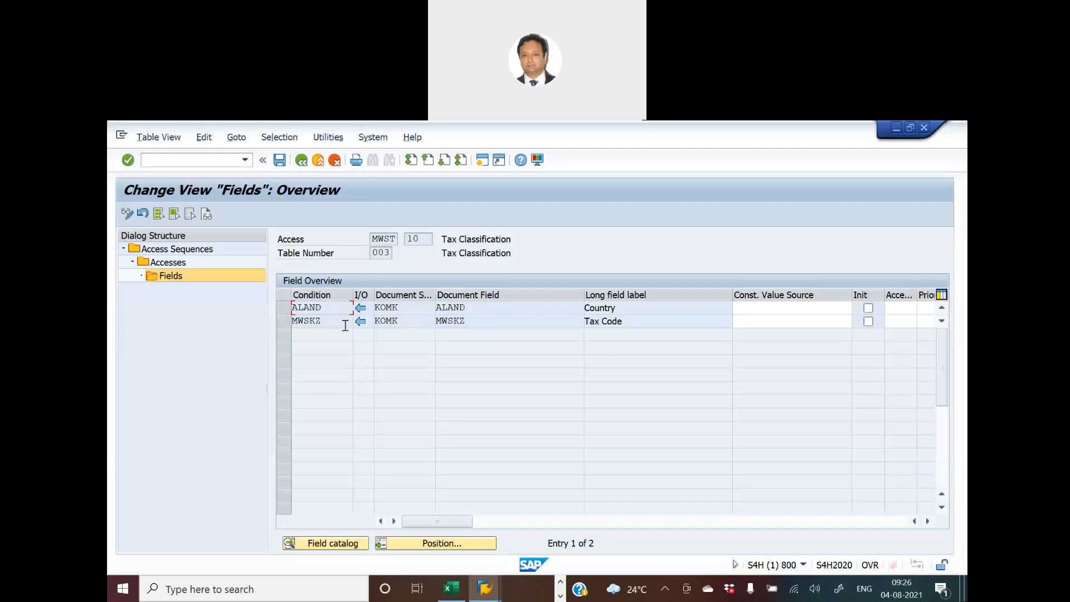
- Leave the access sequence views and close the activity selection to return to the implementation guide structure
left_click(302, 161)
left_click(302, 160)
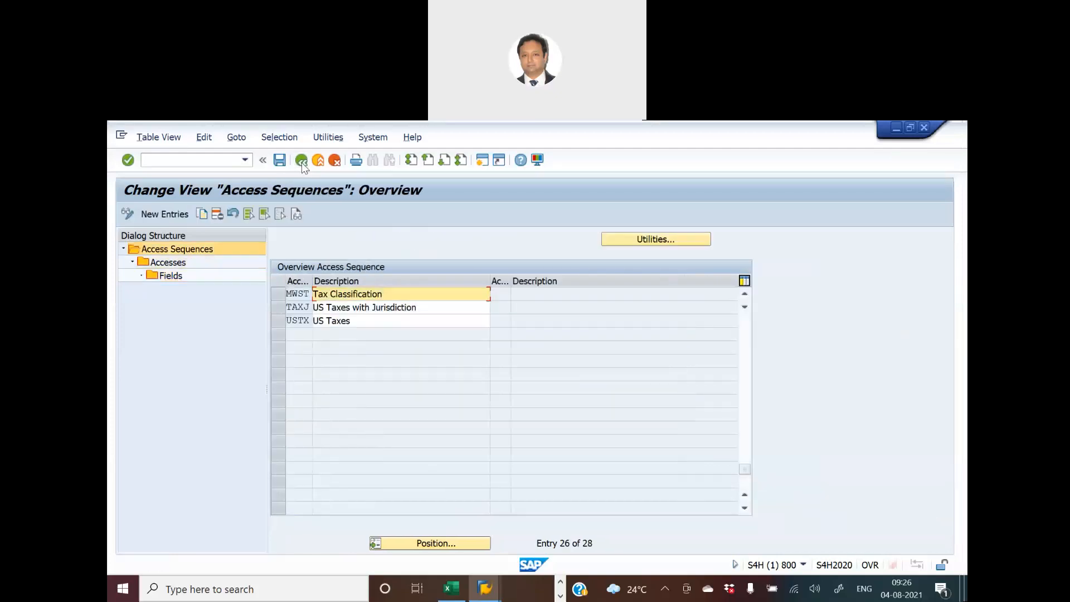
left_click(302, 160)
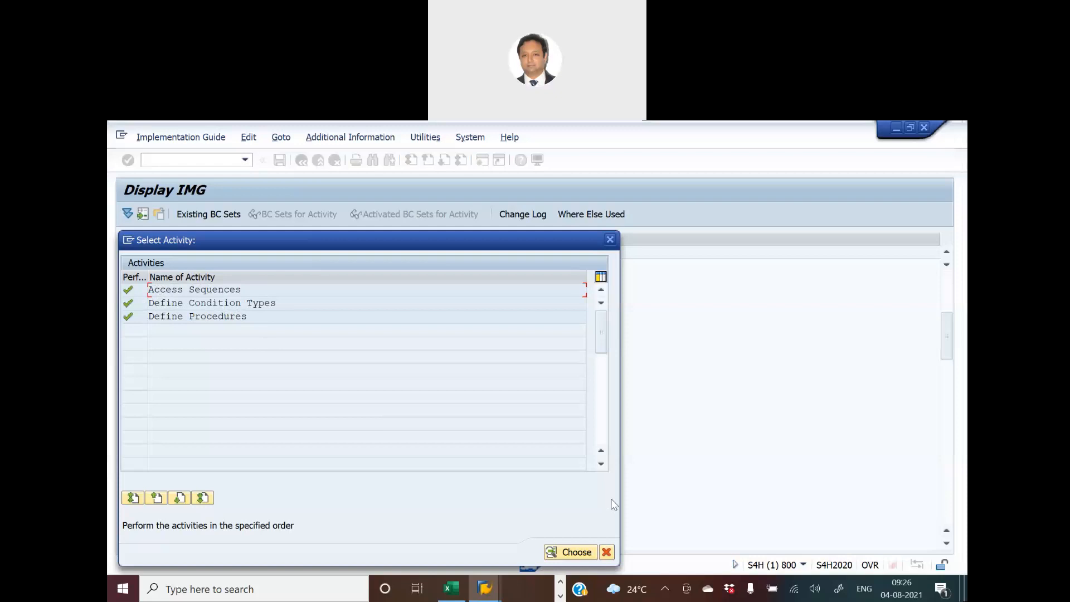
left_click(607, 553)
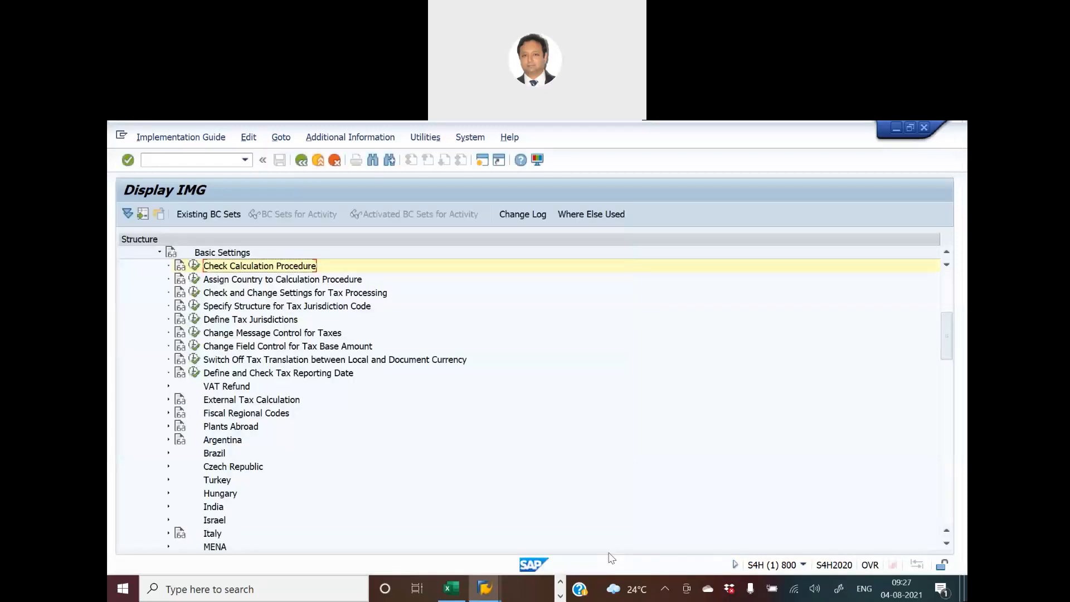
- Switch to the S4H workbook in Excel and review the activities, transaction code and menu paths for tax activities 18a to 18c
key("alt+Tab")
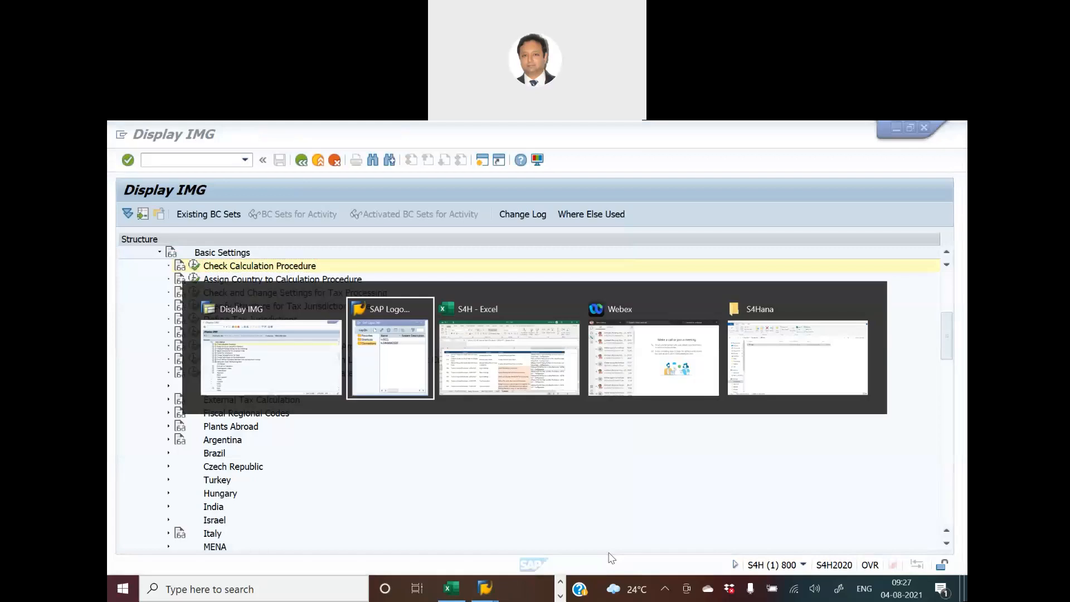
key("alt+Tab")
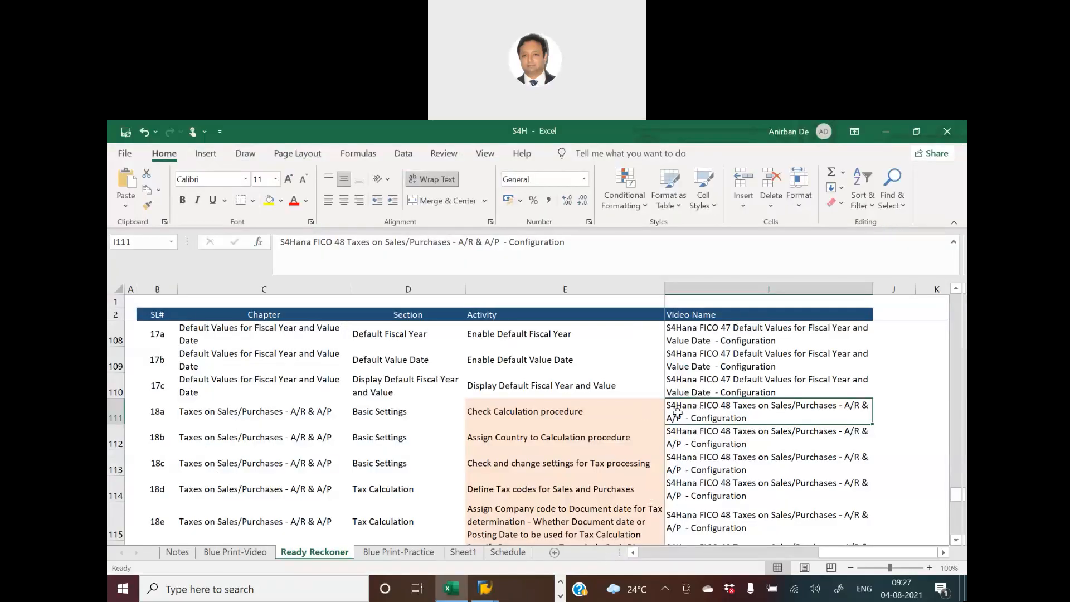
left_click(592, 418)
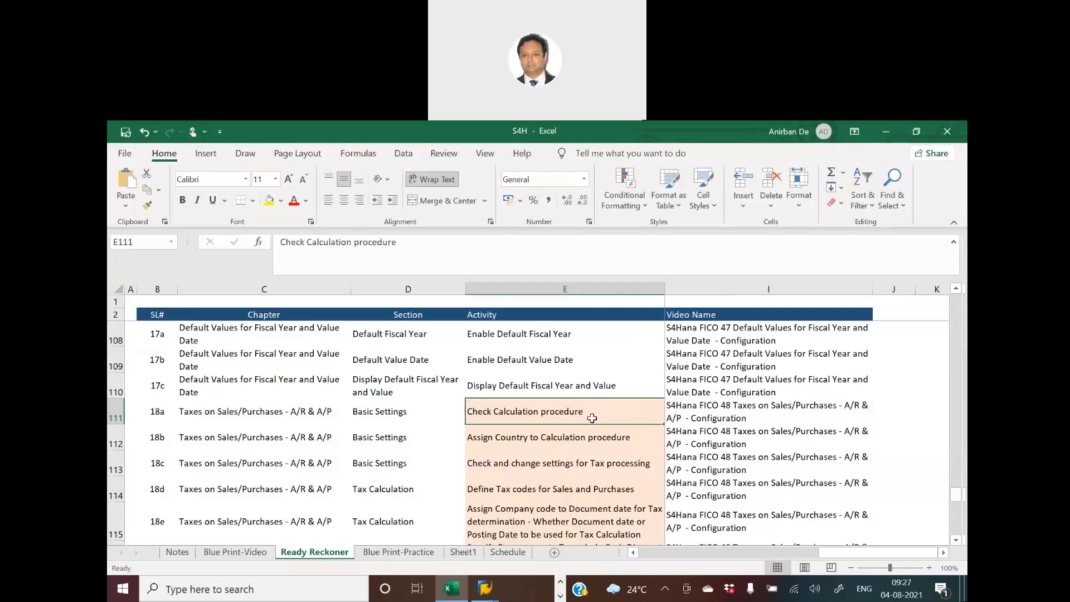
key("Right")
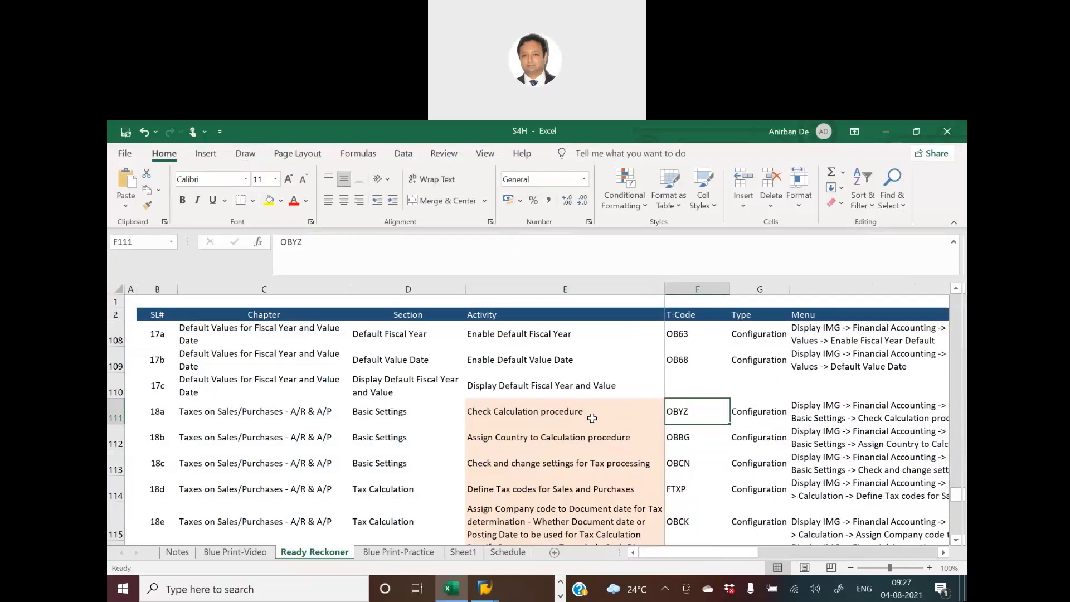
left_click(803, 419)
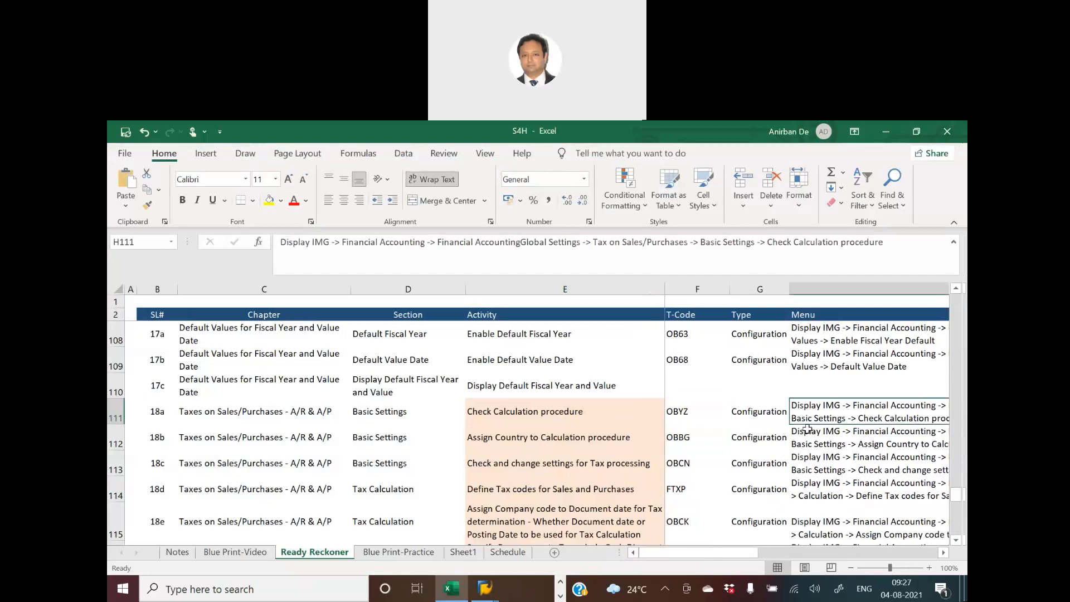
left_click(808, 443)
left_click(828, 471)
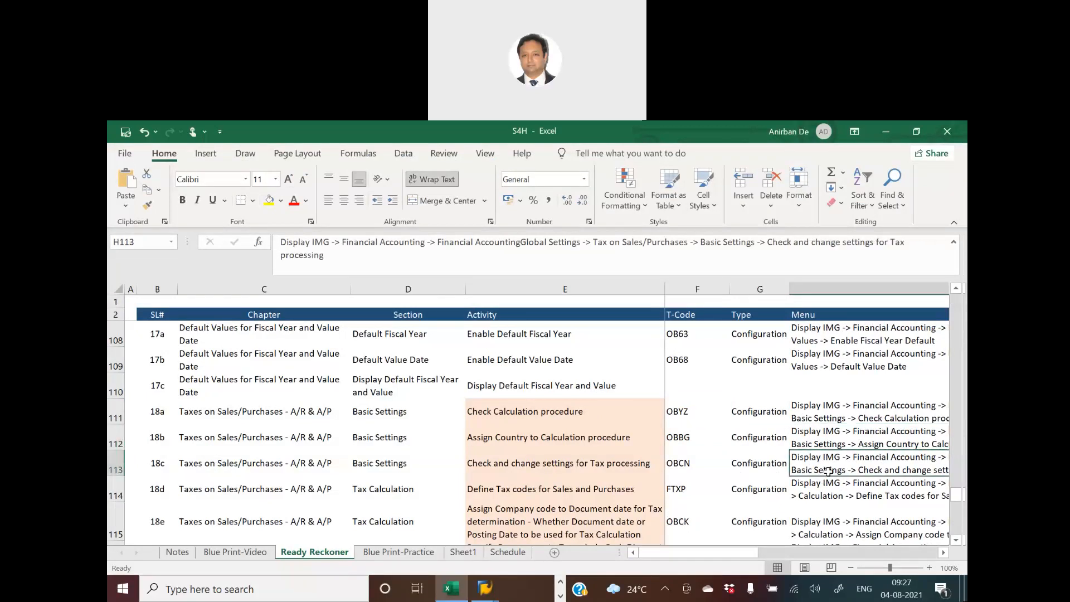
left_click(541, 415)
left_click(538, 440)
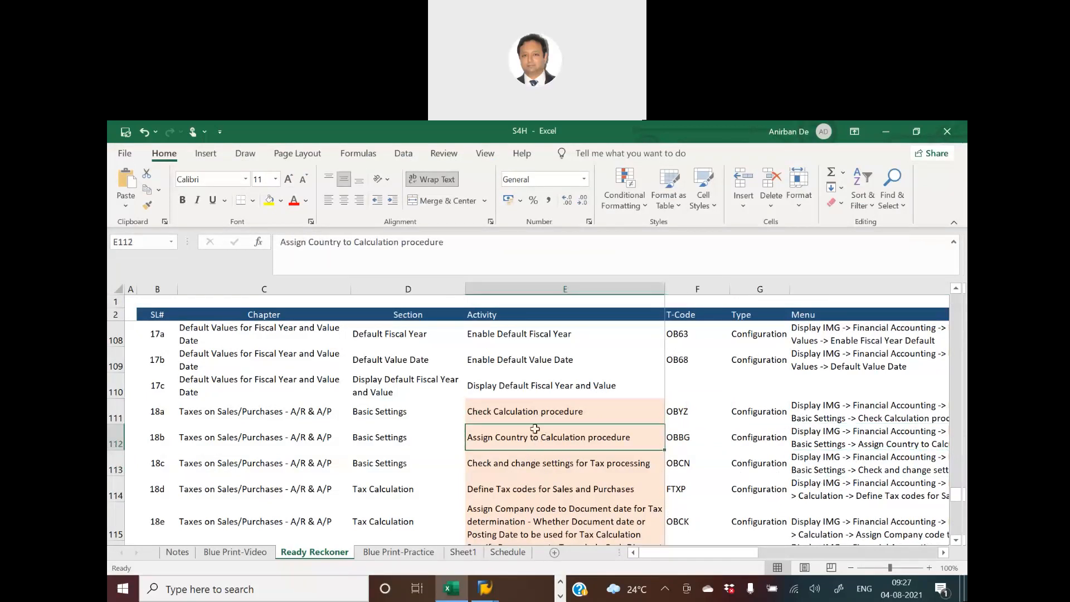
- Switch back to SAP, view the activities under Check Calculation Procedure and close their selection
key("alt+Tab")
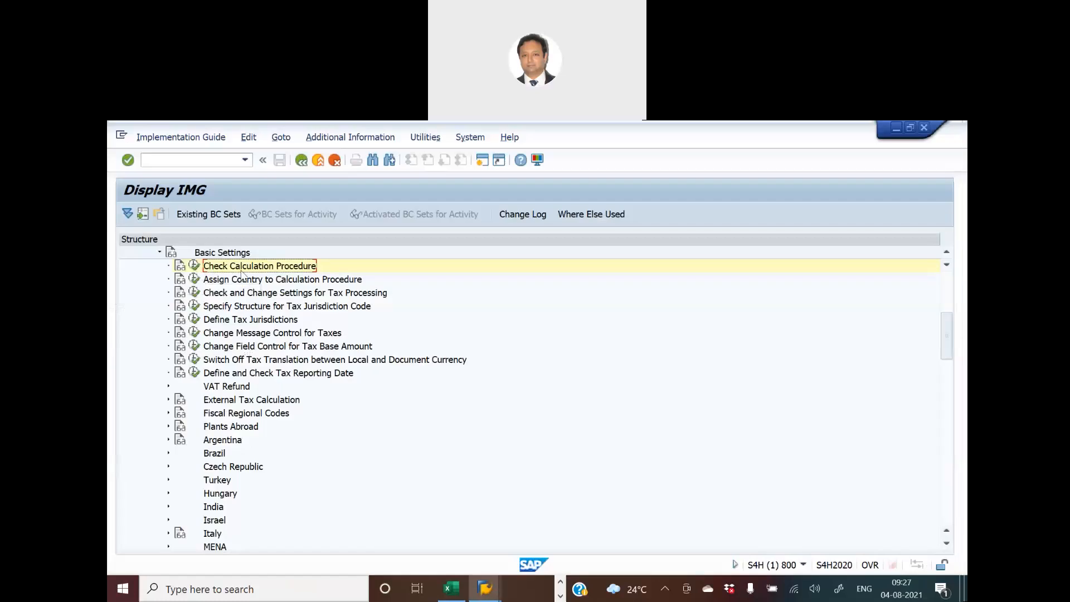
left_click(194, 266)
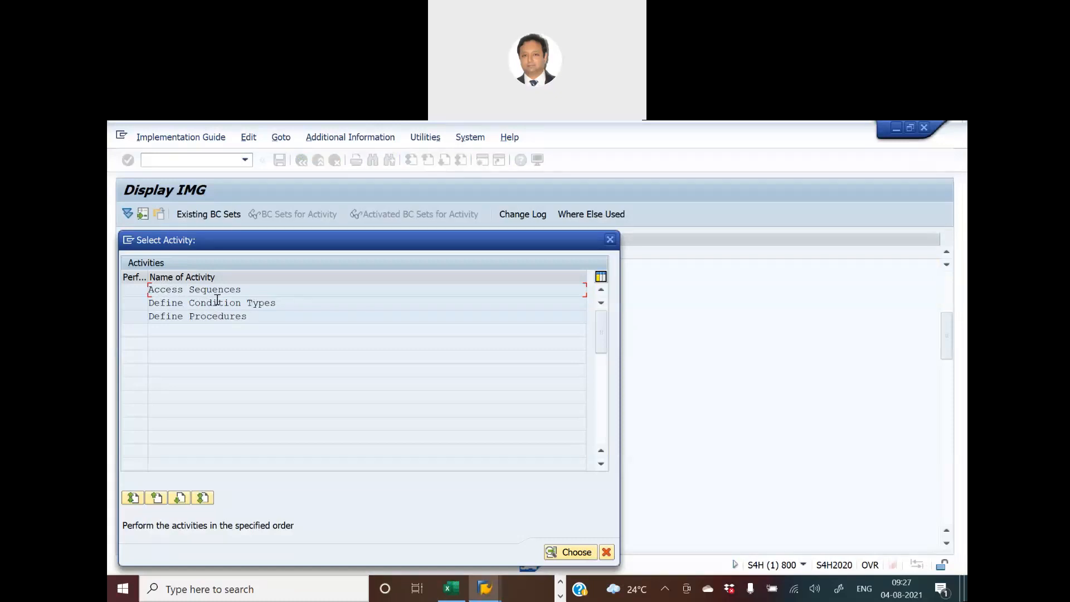
left_click(611, 240)
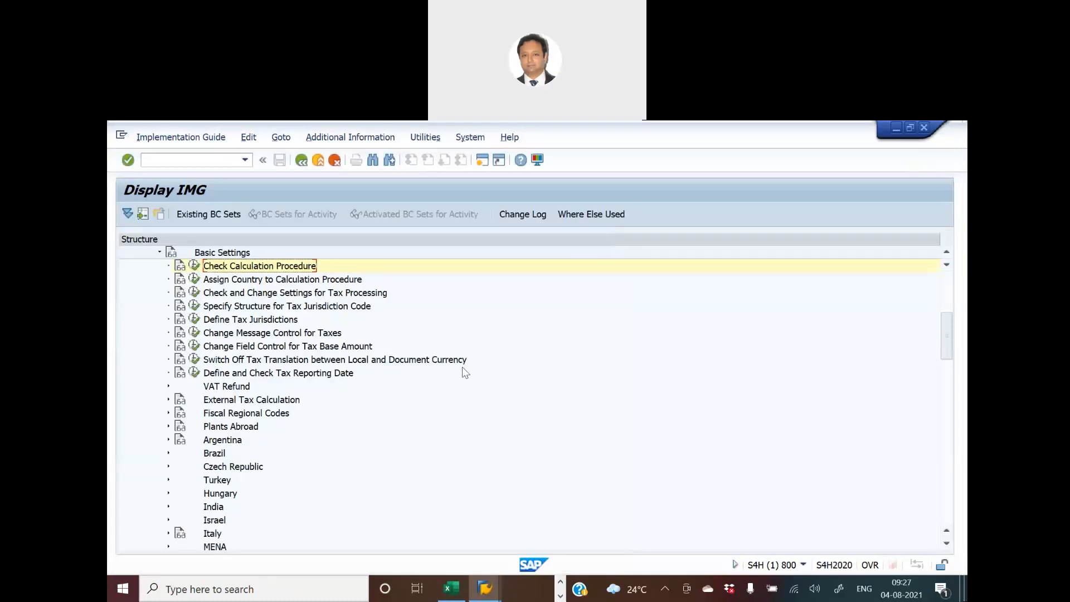
- Open Assign Country to Calculation Procedure, check the procedure assigned to country GB, and return to the implementation guide
left_click(199, 284)
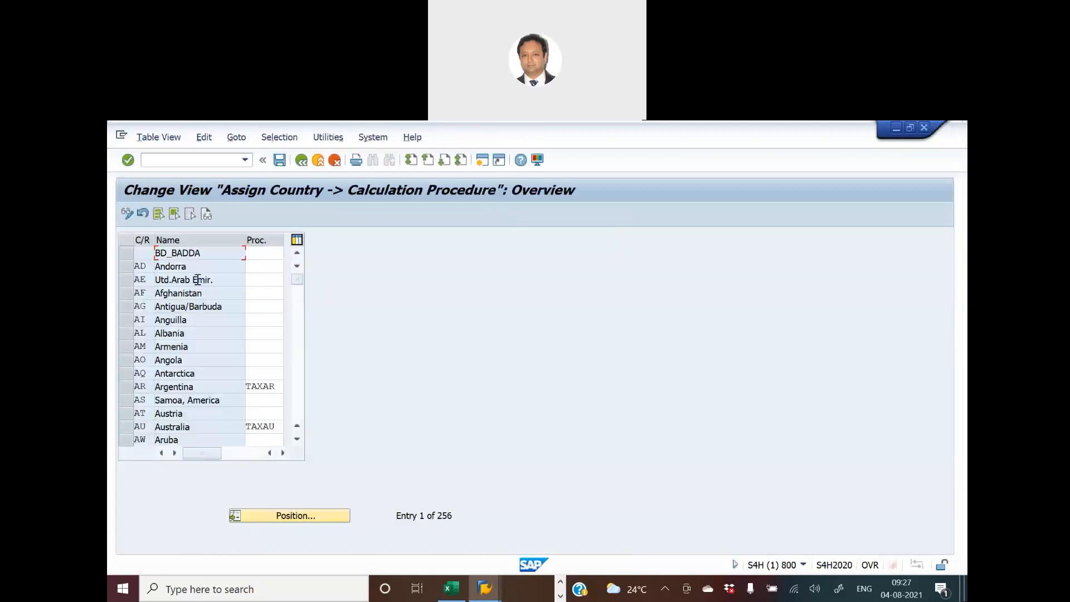
left_click(295, 516)
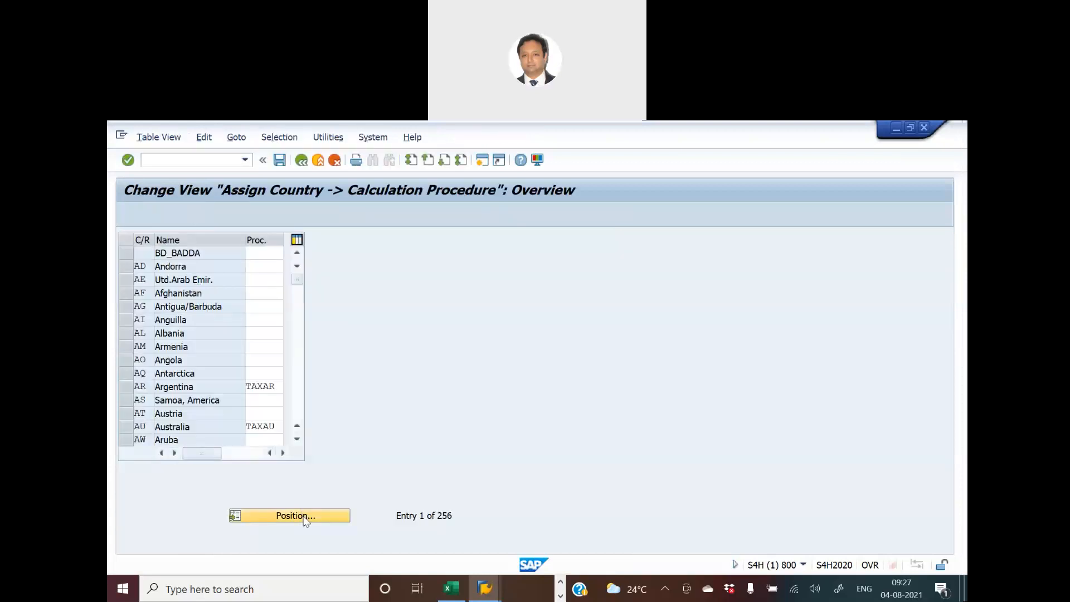
type("GB")
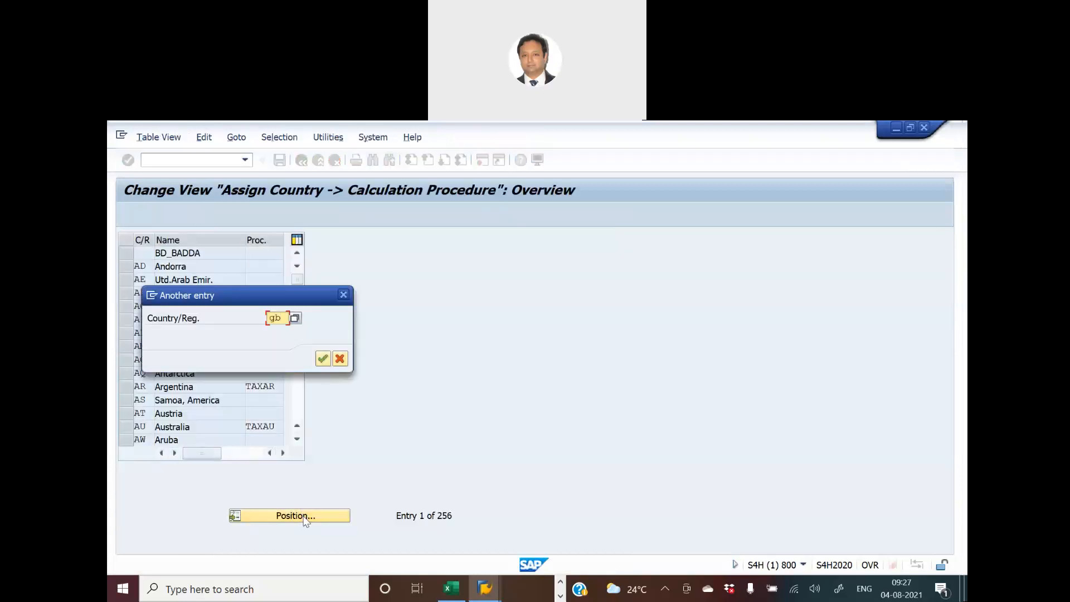
key("Return")
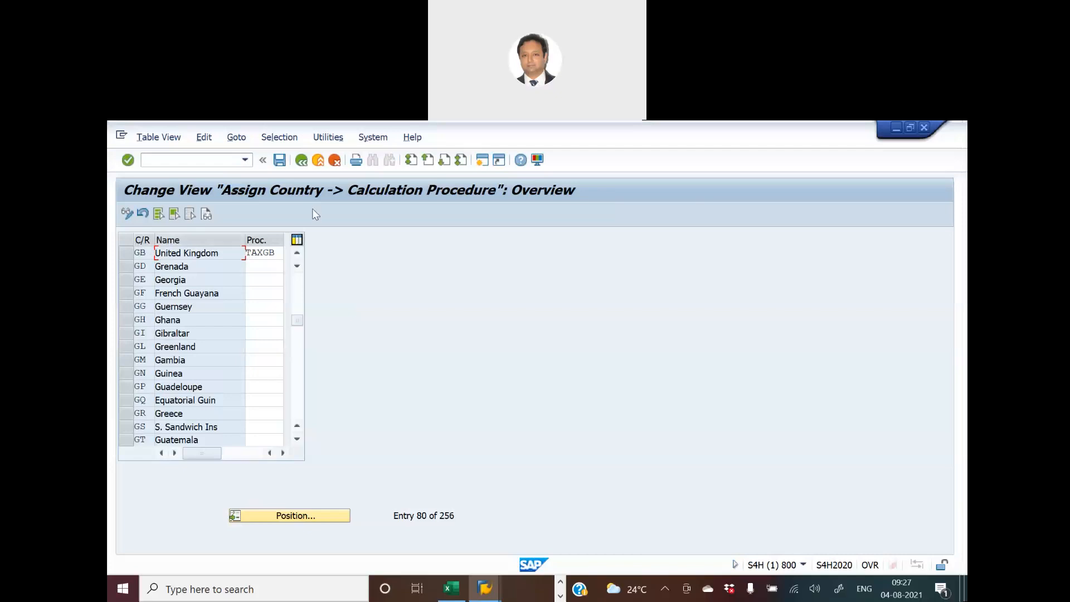
left_click(301, 161)
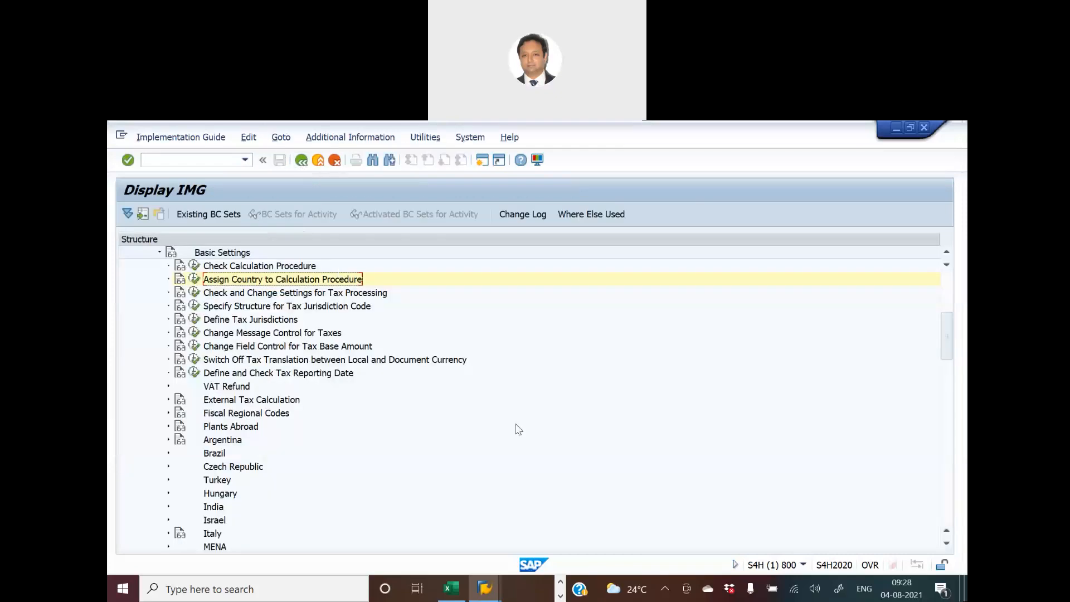
- Switch to the S4H workbook in Excel, fill the activity cells of 18a and 18b with yellow, and return to SAP
key("alt+Tab")
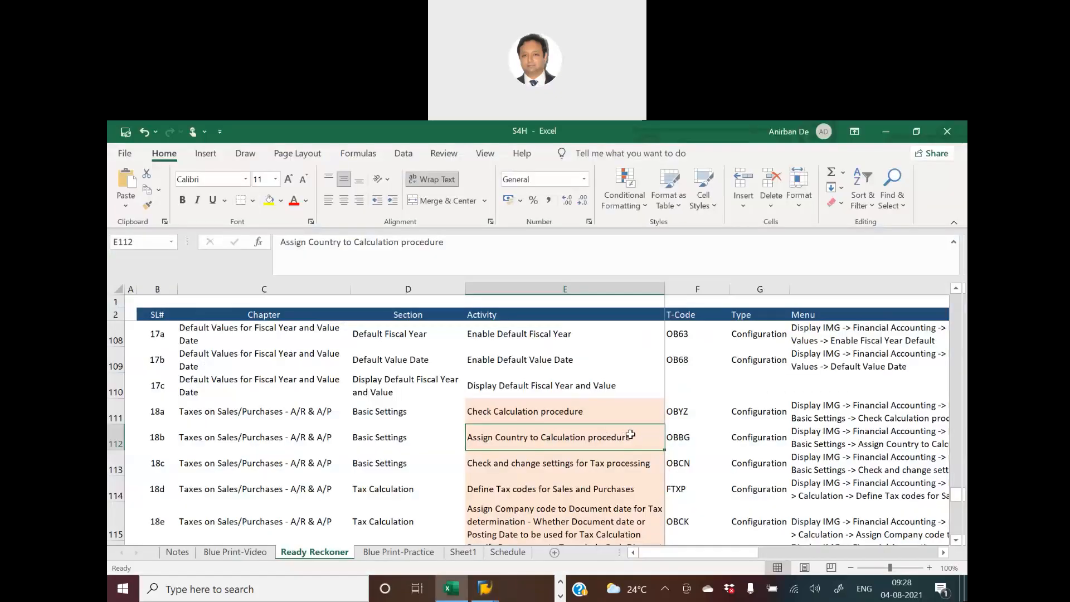
left_click_drag(563, 411, 563, 430)
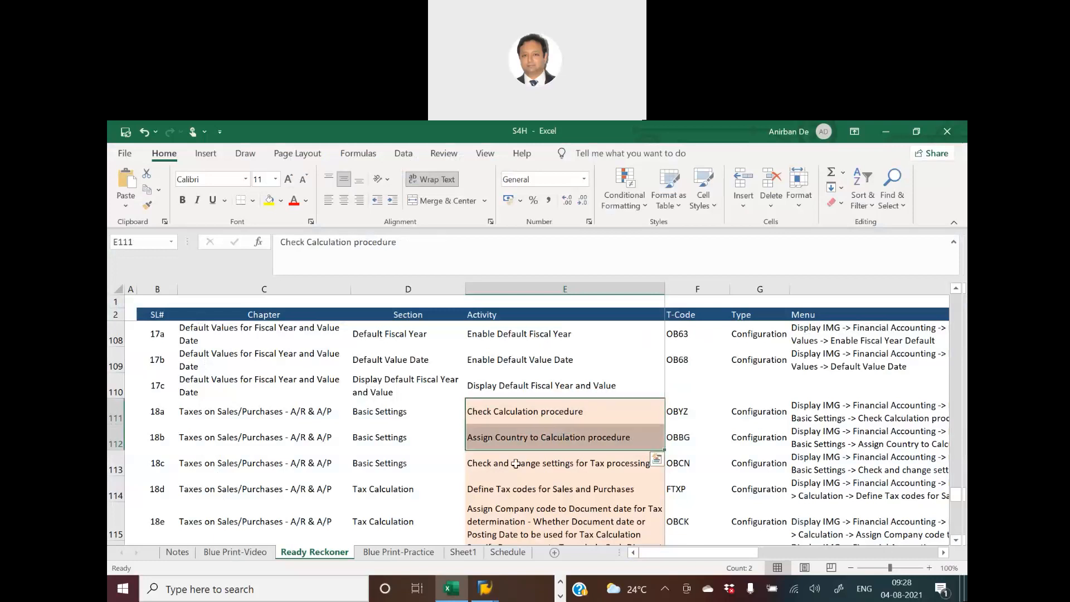
left_click(270, 201)
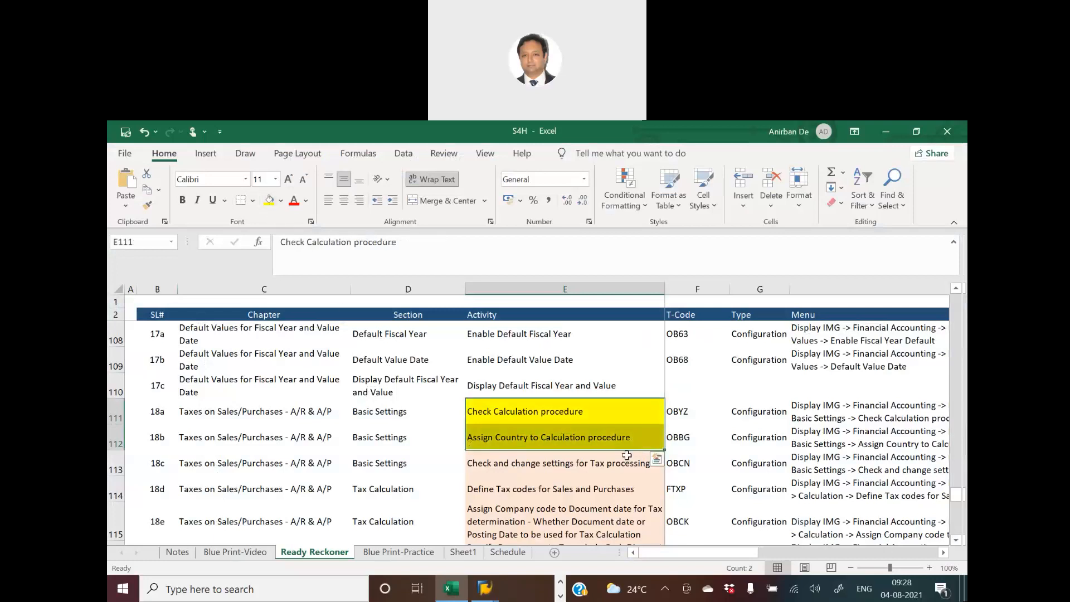
key("alt+Tab")
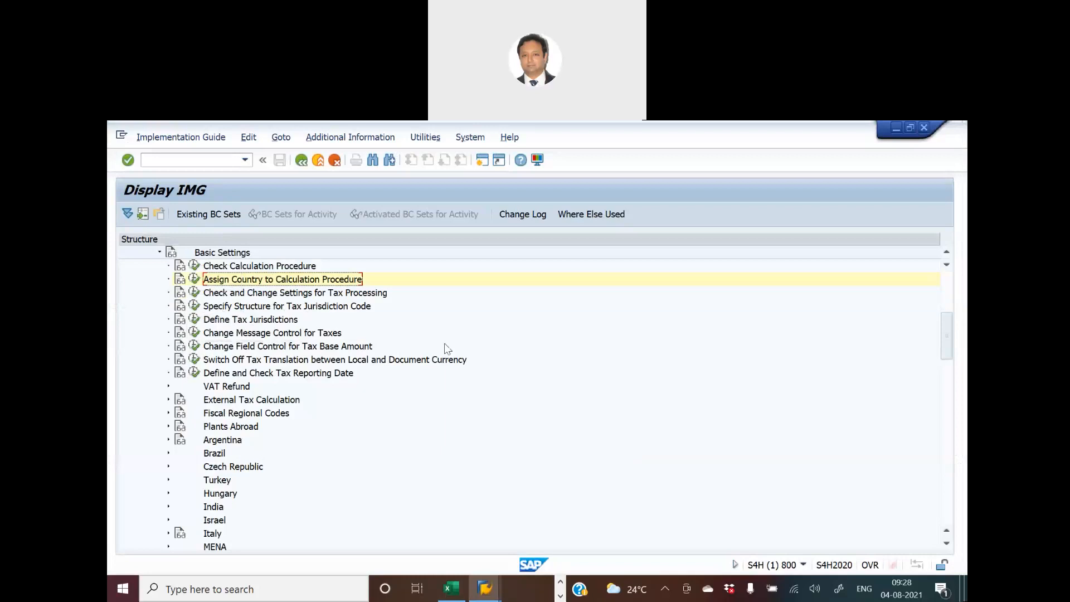
- Select activity 18c in the Excel workbook, switch back to SAP and open Check and Change Settings for Tax Processing
key("alt+Tab")
left_click(562, 468)
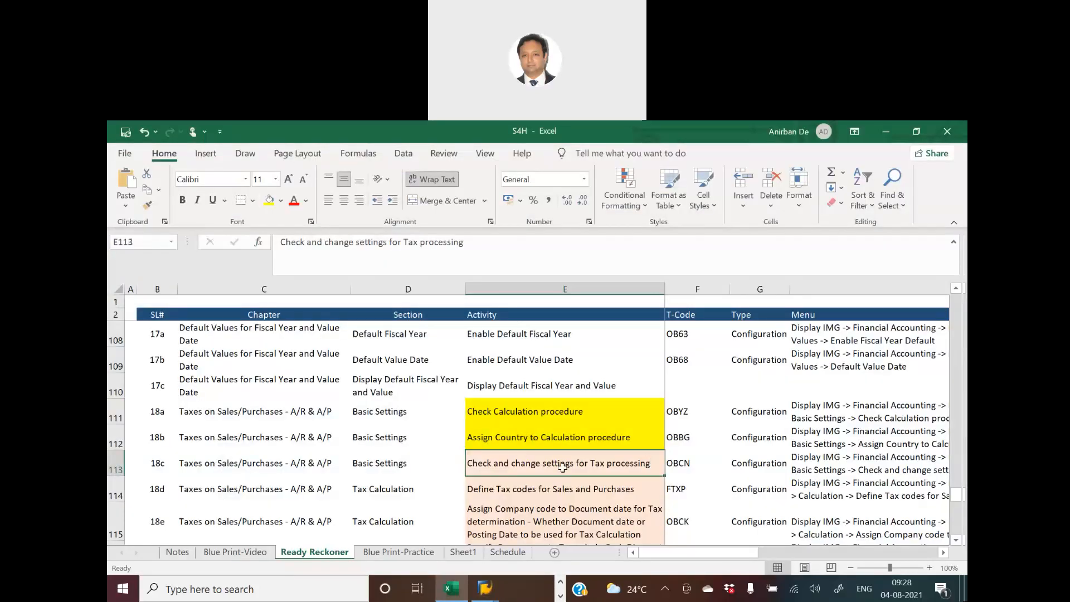
key("alt+Tab")
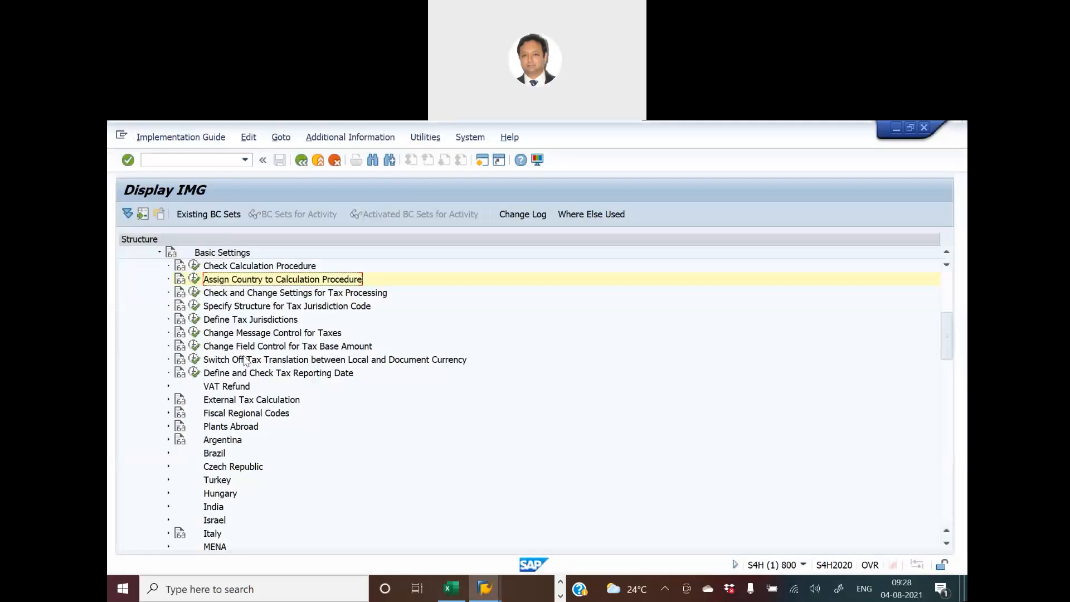
left_click(196, 294)
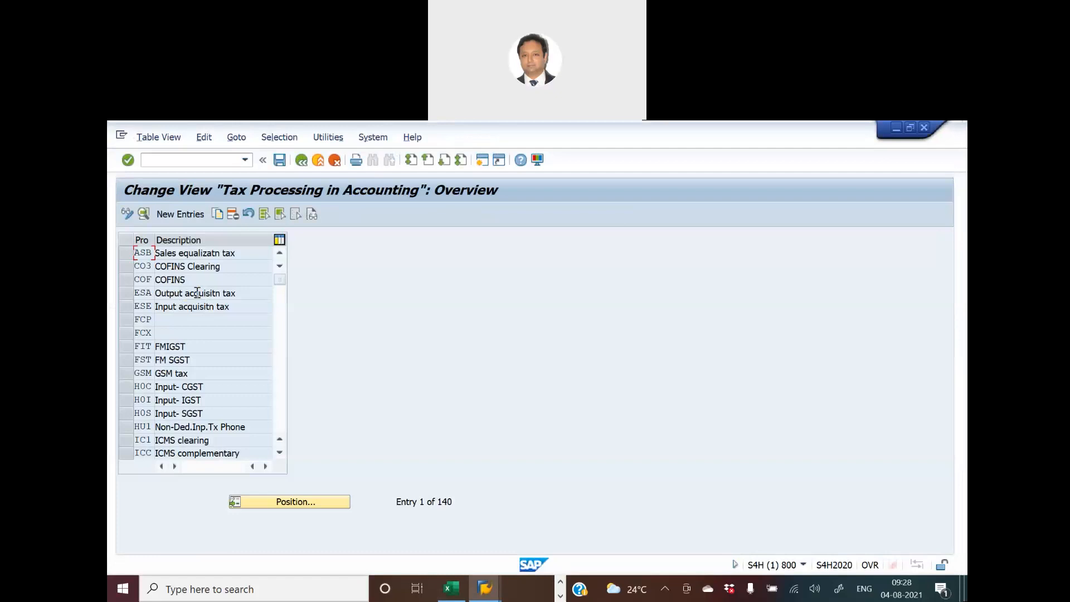
- Position the tax process list at MWS and open the details of the output tax process
left_click(290, 503)
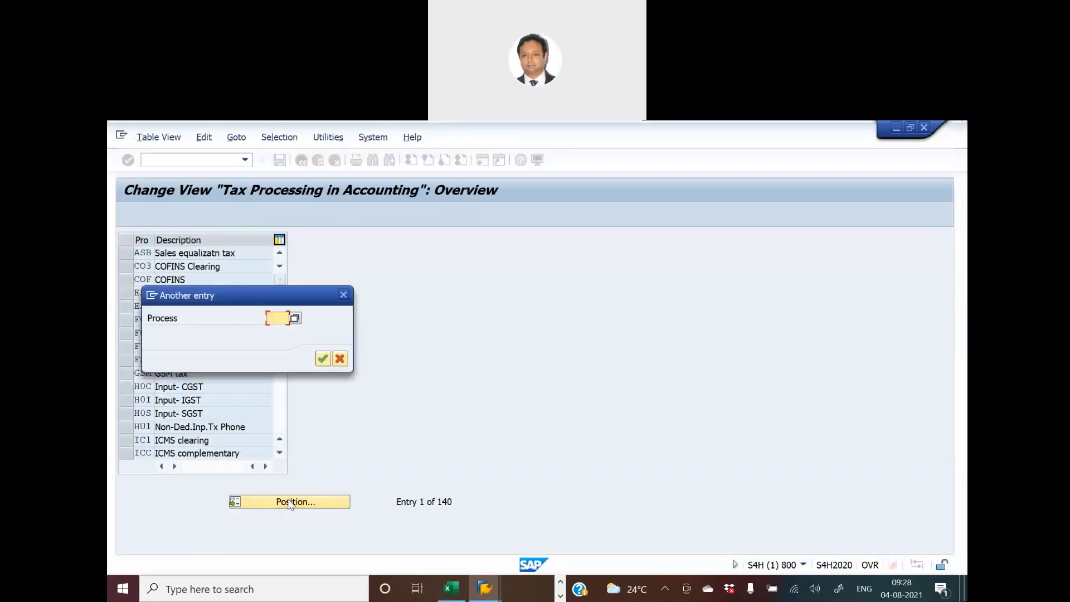
type("m")
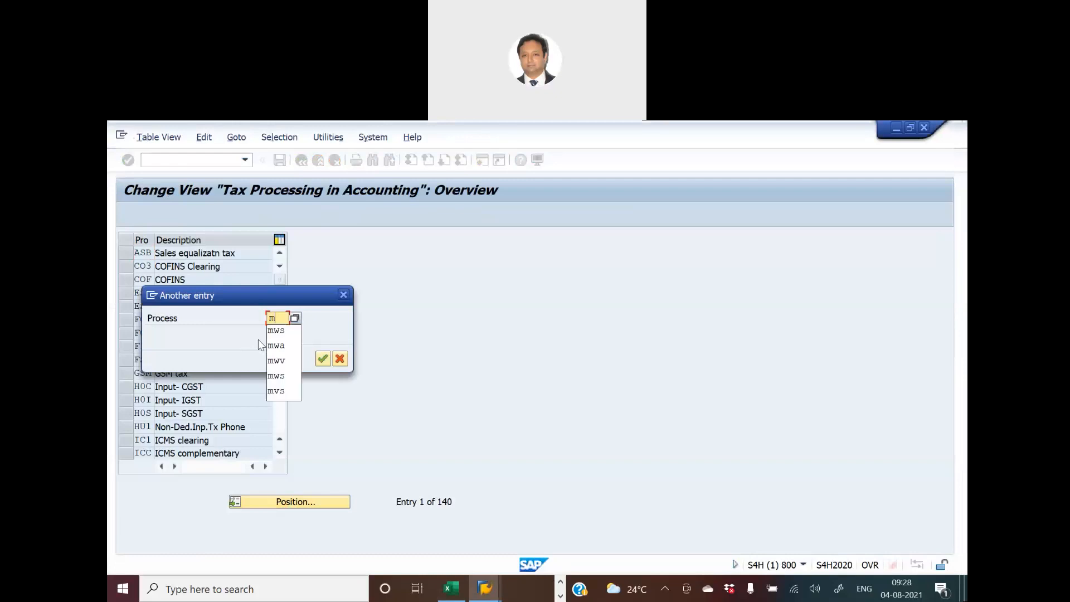
key("Down")
key("Return")
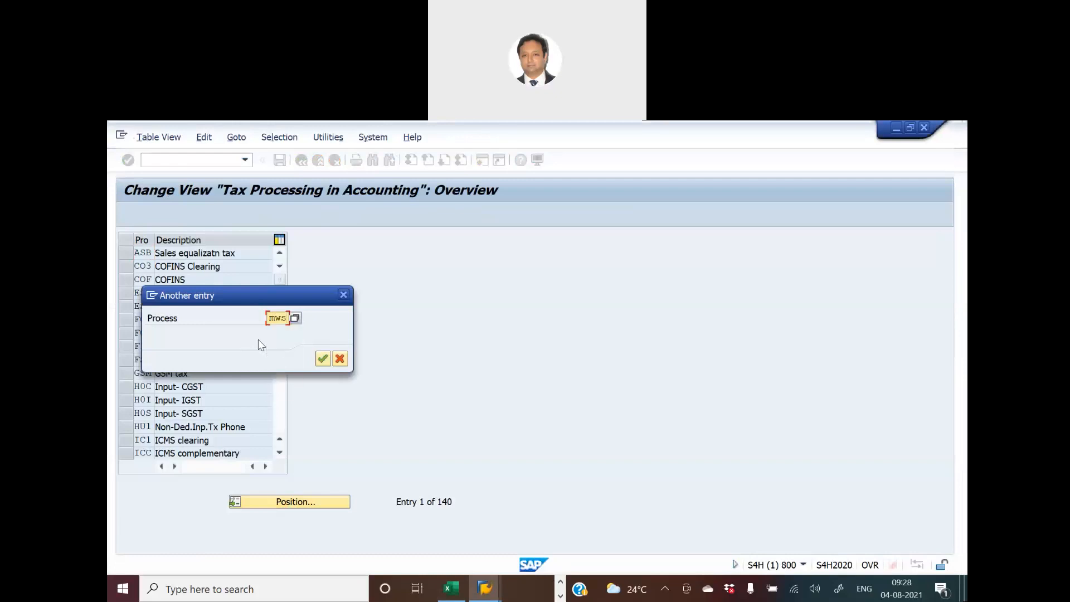
key("Return")
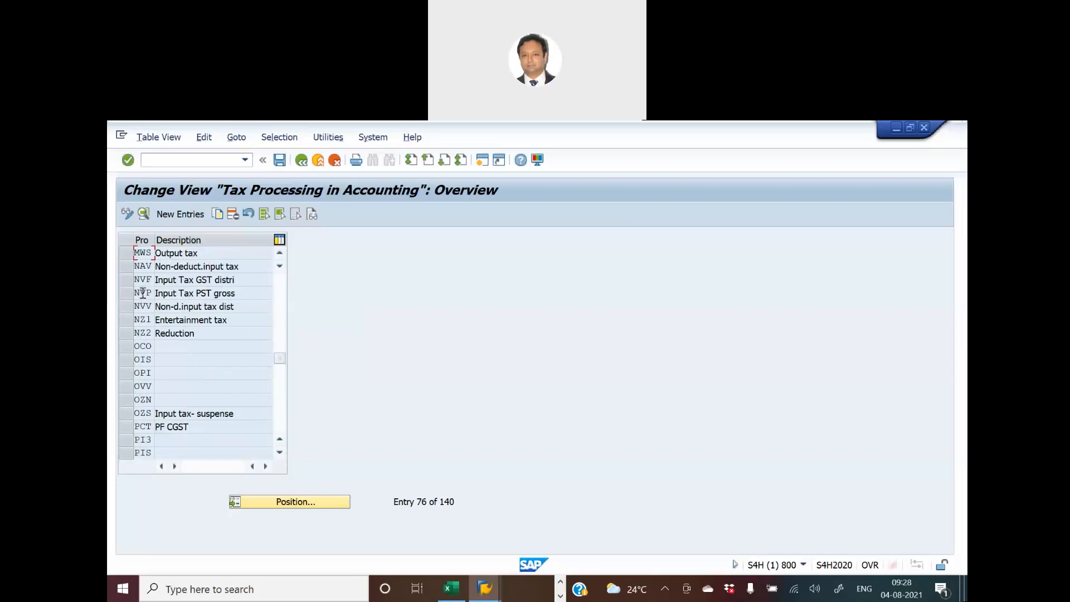
left_click(128, 255)
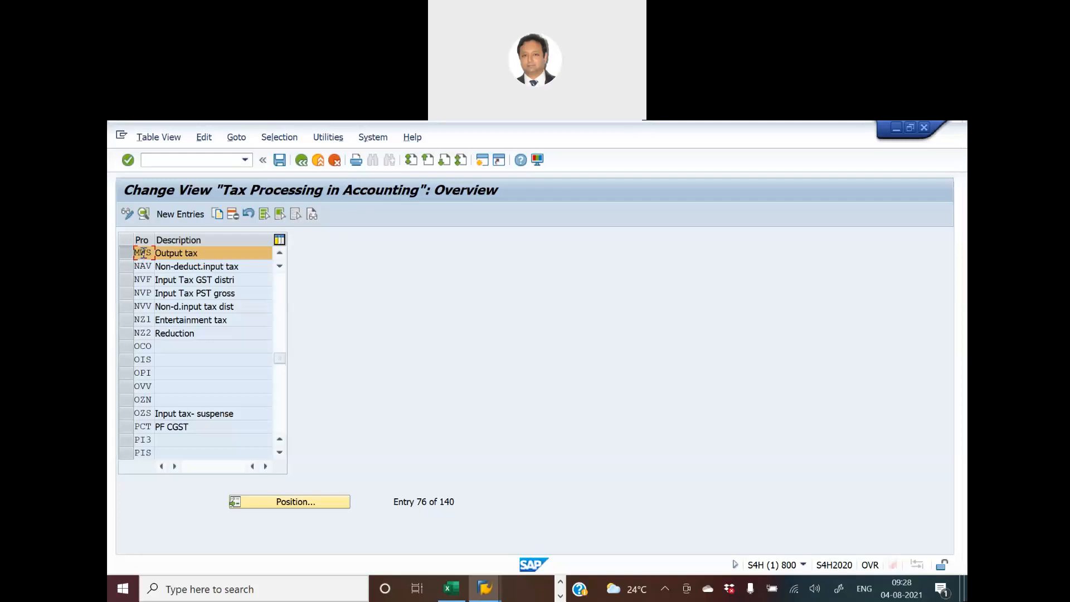
double_click(143, 252)
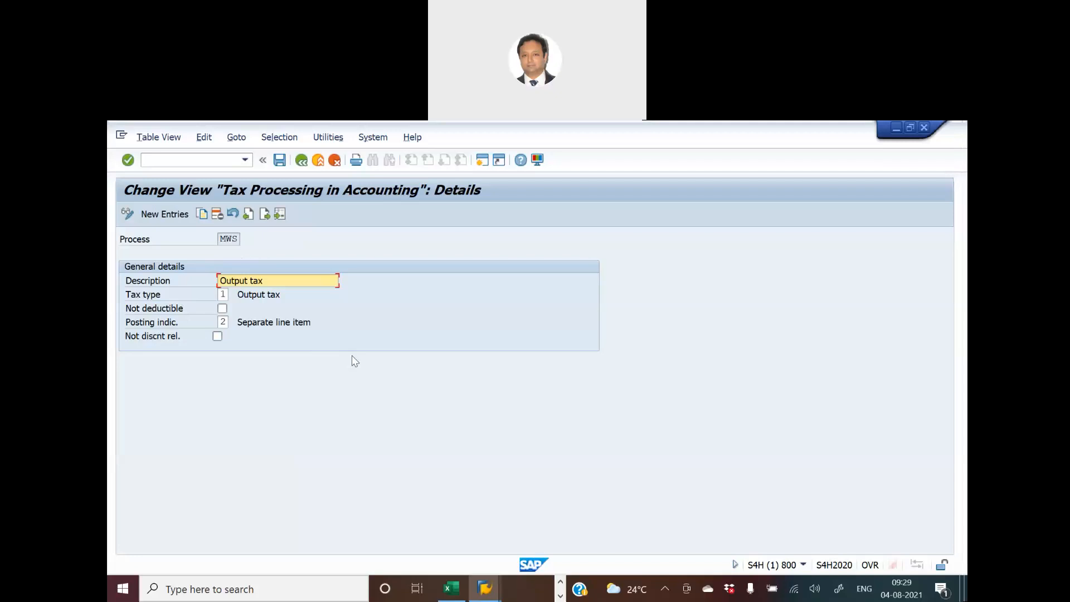
- View the available tax types for process MWS, close the list without choosing one, and return to the process overview
left_click(224, 294)
left_click(234, 294)
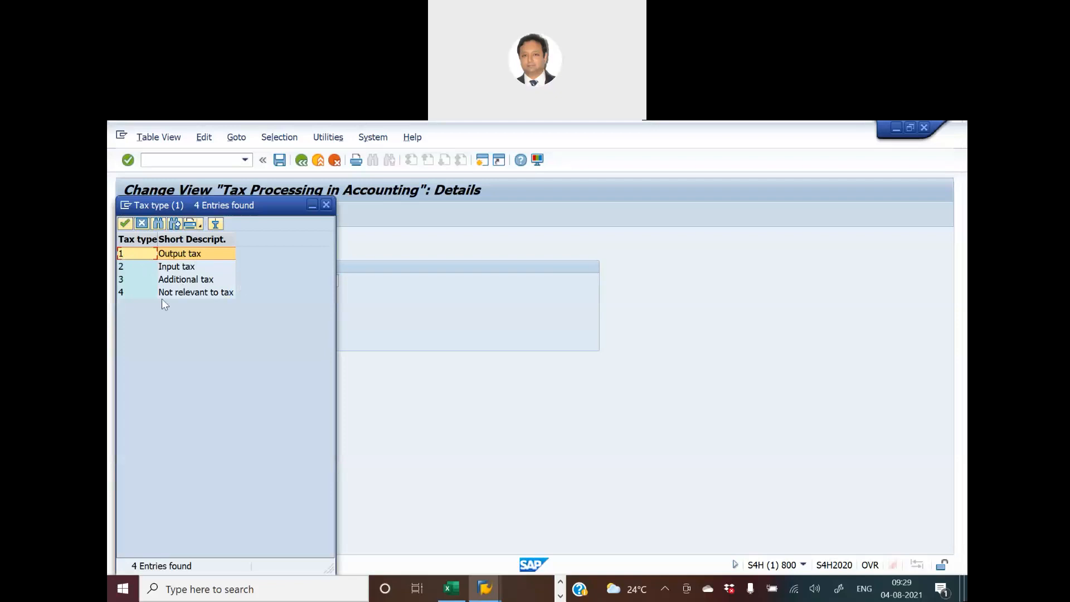
left_click(326, 205)
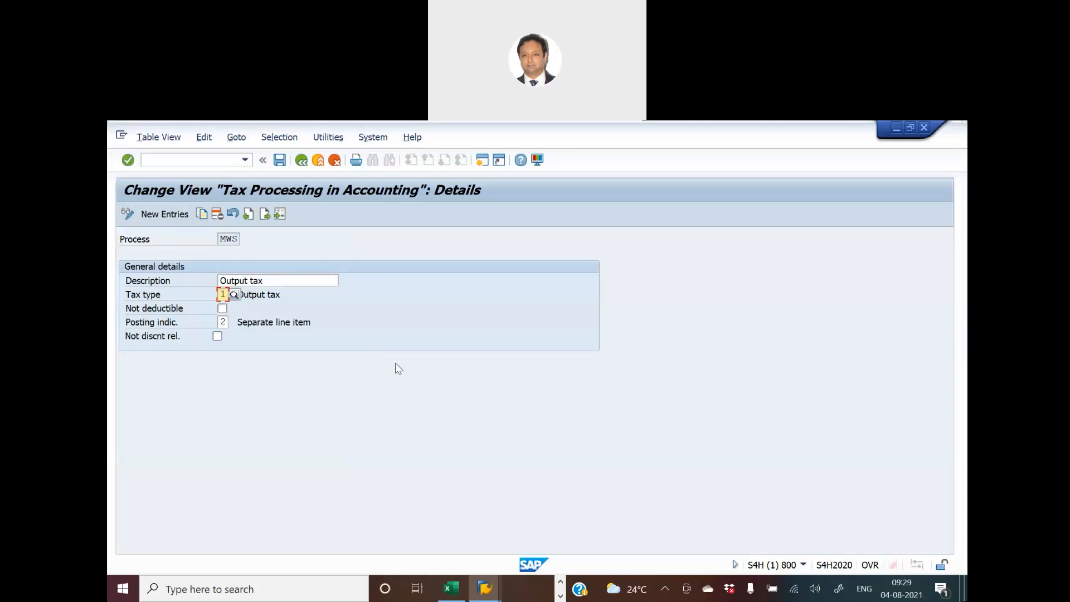
left_click(301, 161)
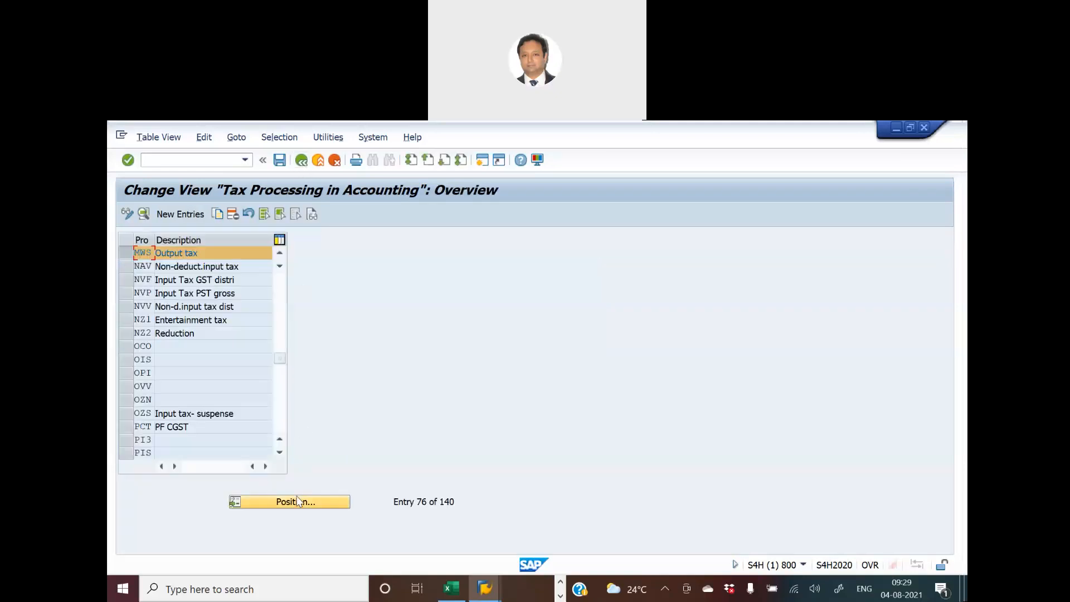
- Position the process list at VST, review the input tax details, and return to the implementation guide
left_click(298, 502)
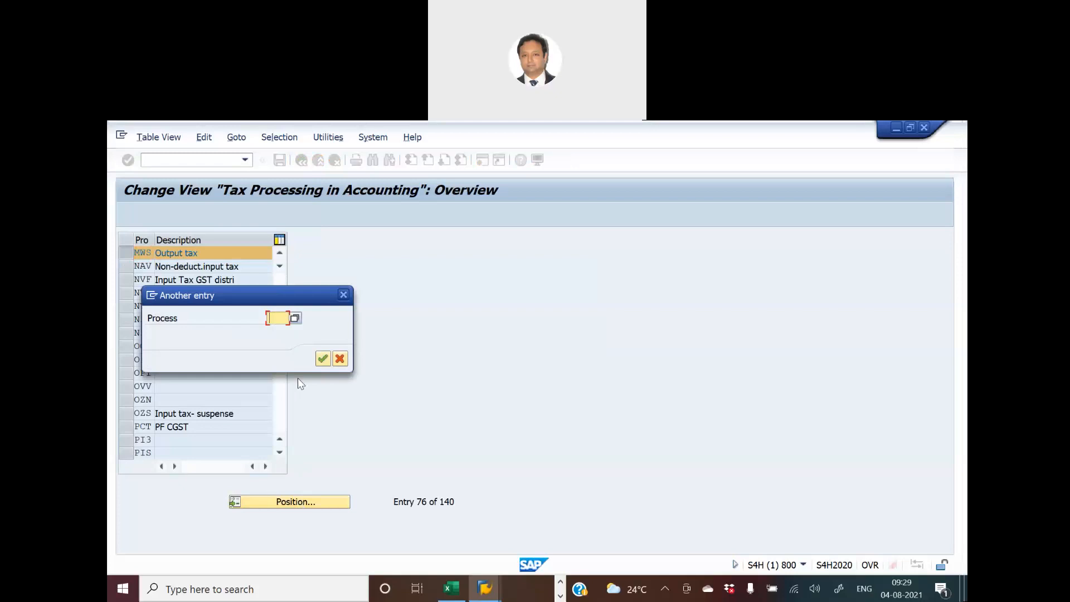
type("vst")
key("Return")
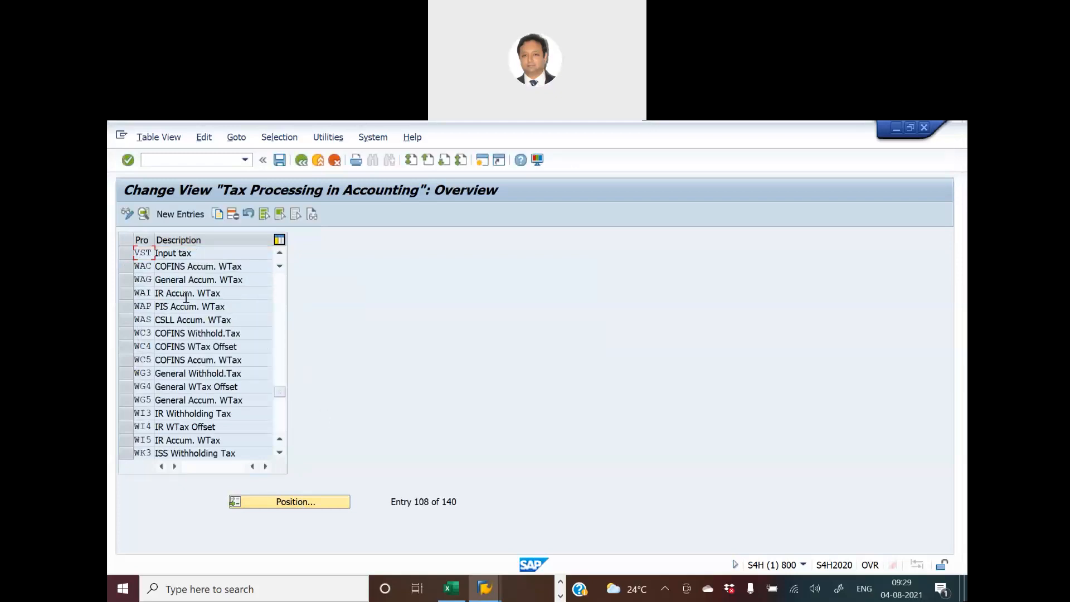
left_click(144, 252)
double_click(143, 253)
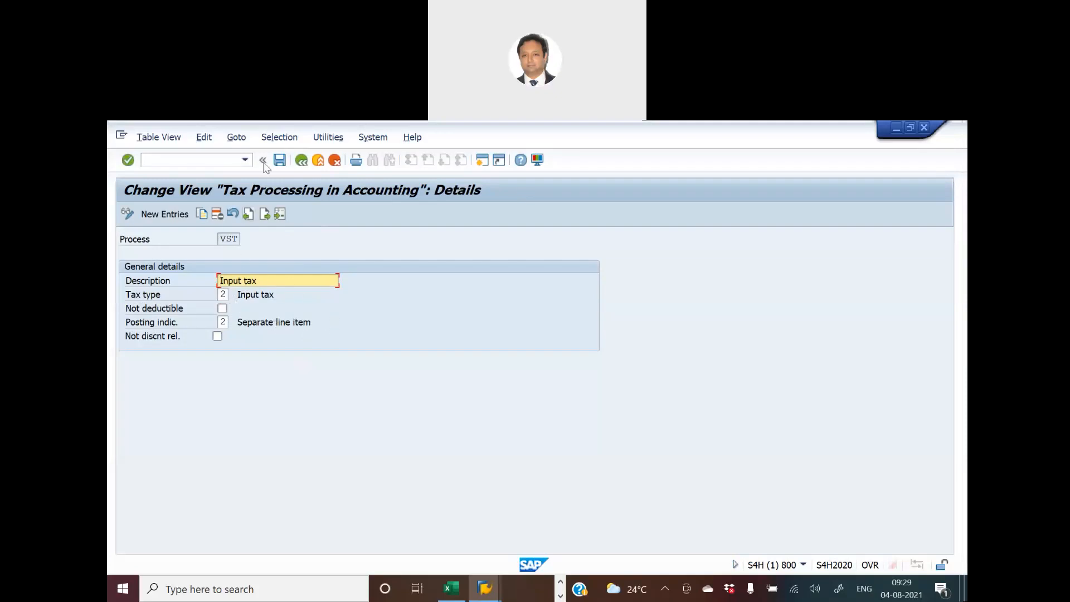
left_click(304, 161)
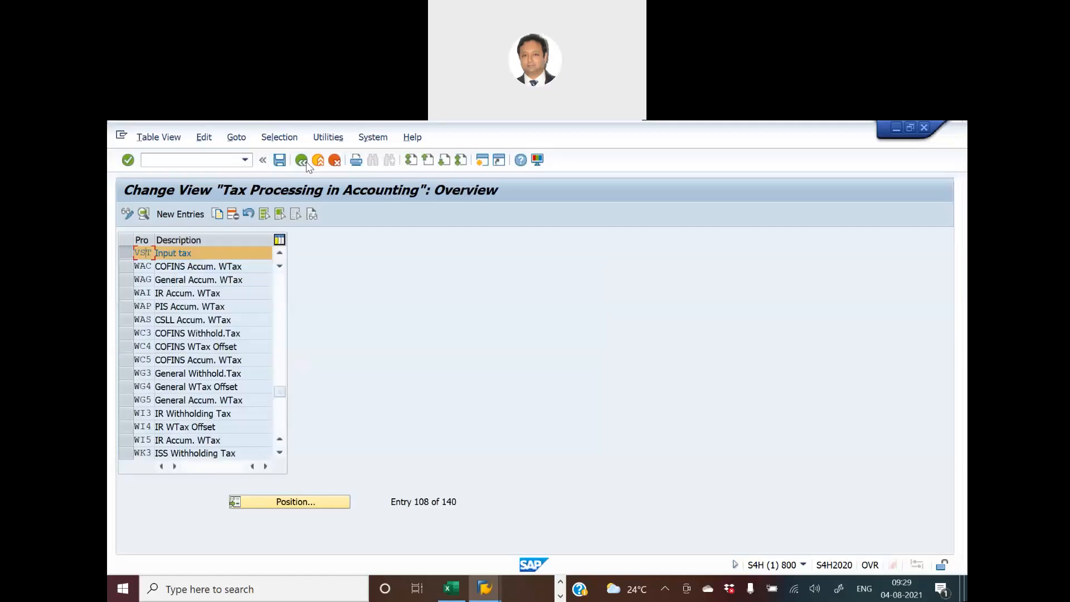
left_click(305, 162)
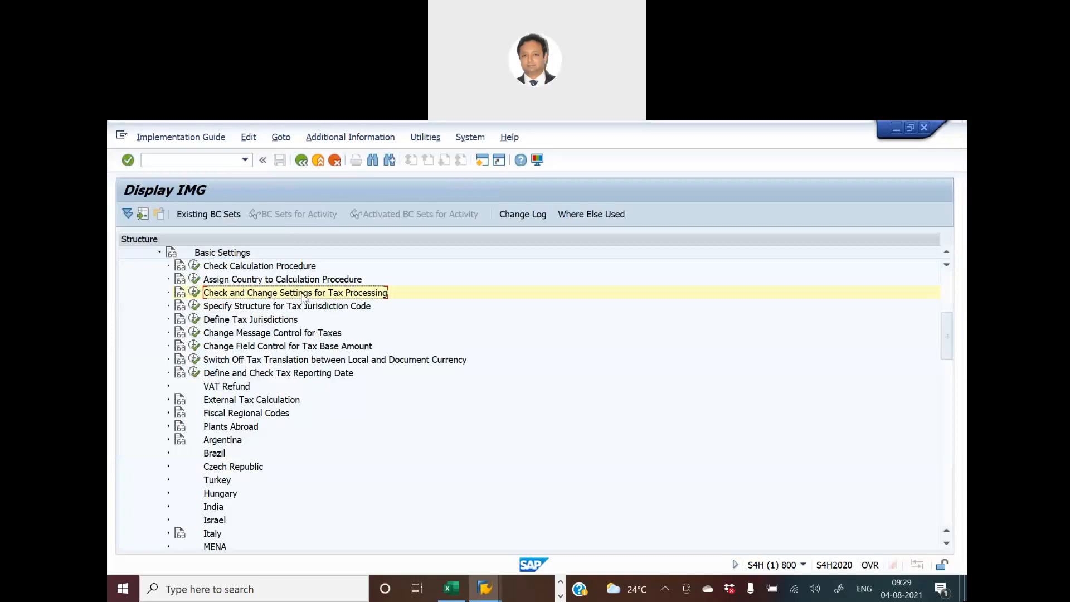
- Collapse Basic Settings, mark activity 18c yellow in the Excel workbook, select activity 18d and return to SAP
left_click(160, 253)
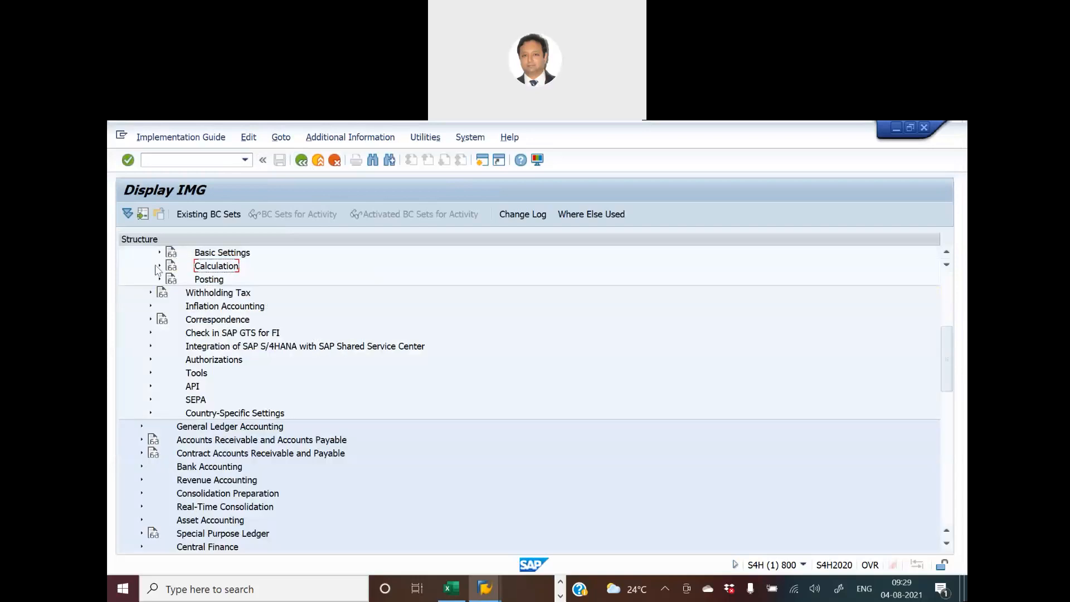
key("alt+Tab")
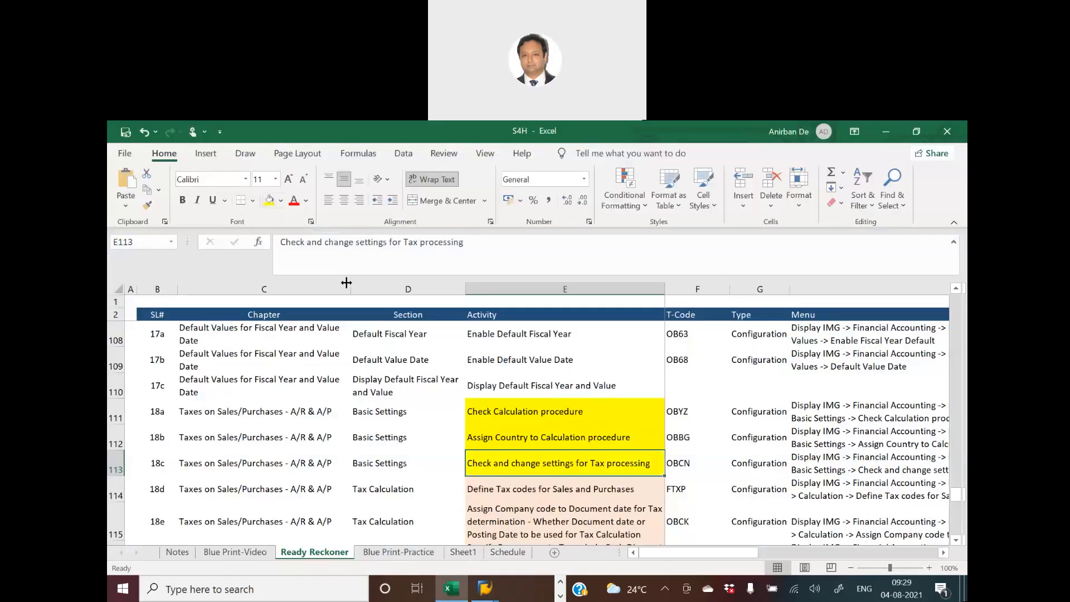
left_click(549, 485)
key("alt+Tab")
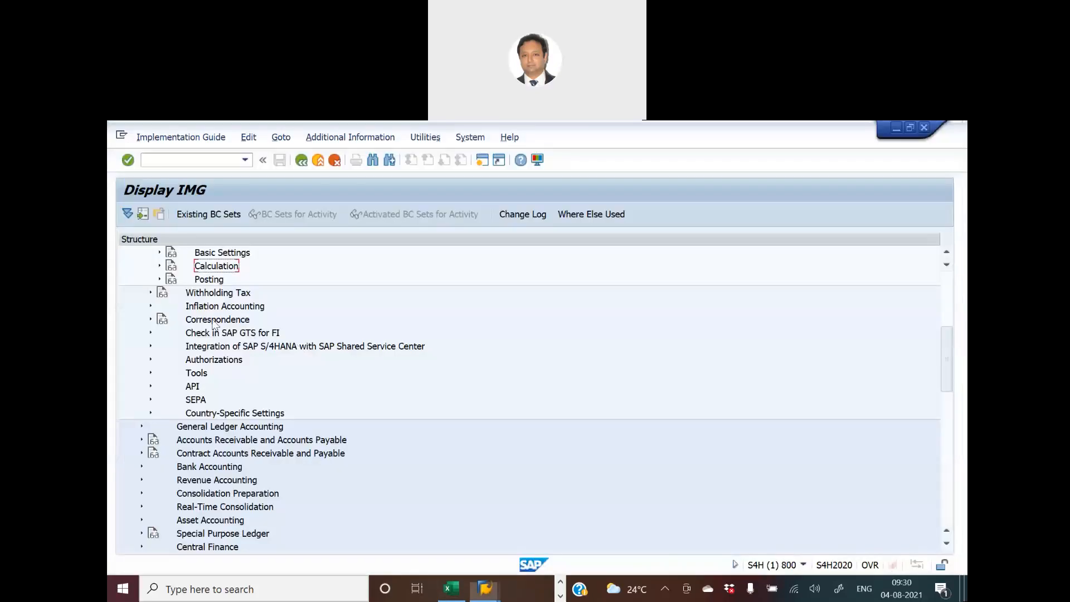
- Under Calculation, open Define Tax Codes for Sales and Purchases for country GB and list the available tax codes
left_click(160, 266)
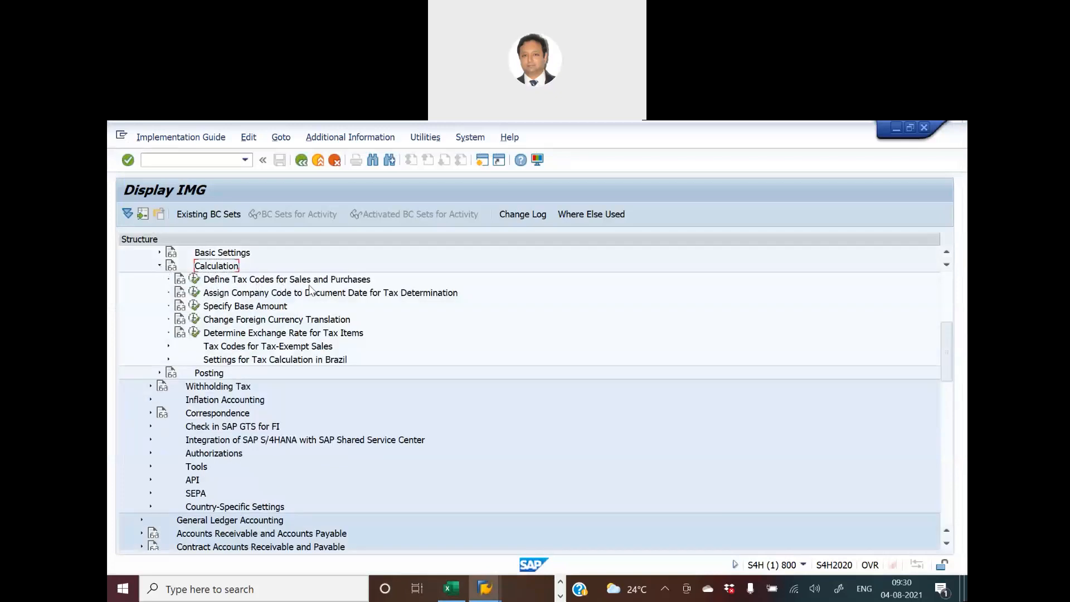
left_click(195, 280)
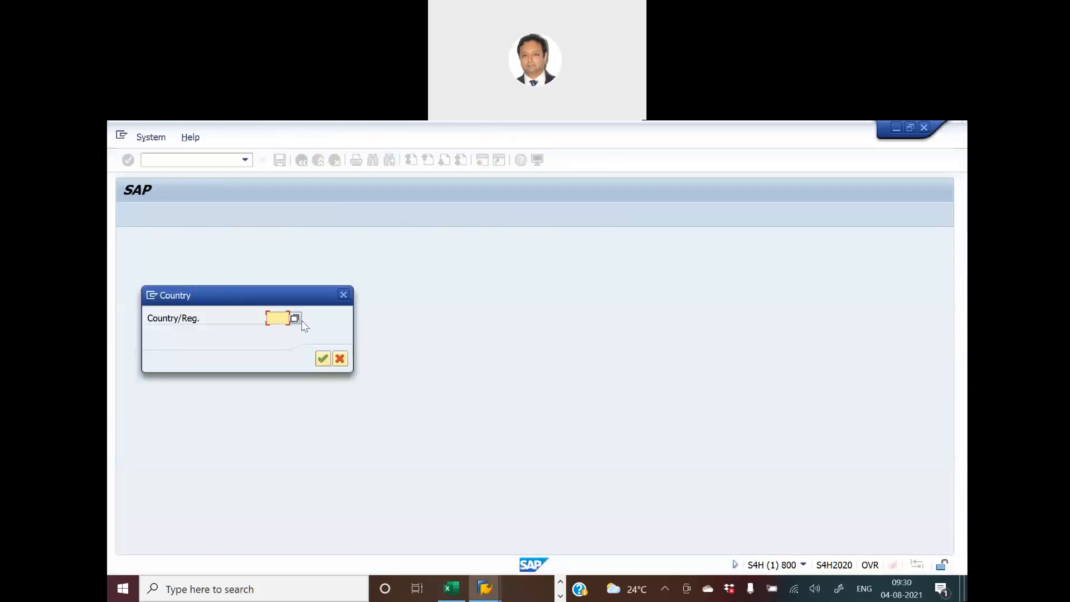
key("Return")
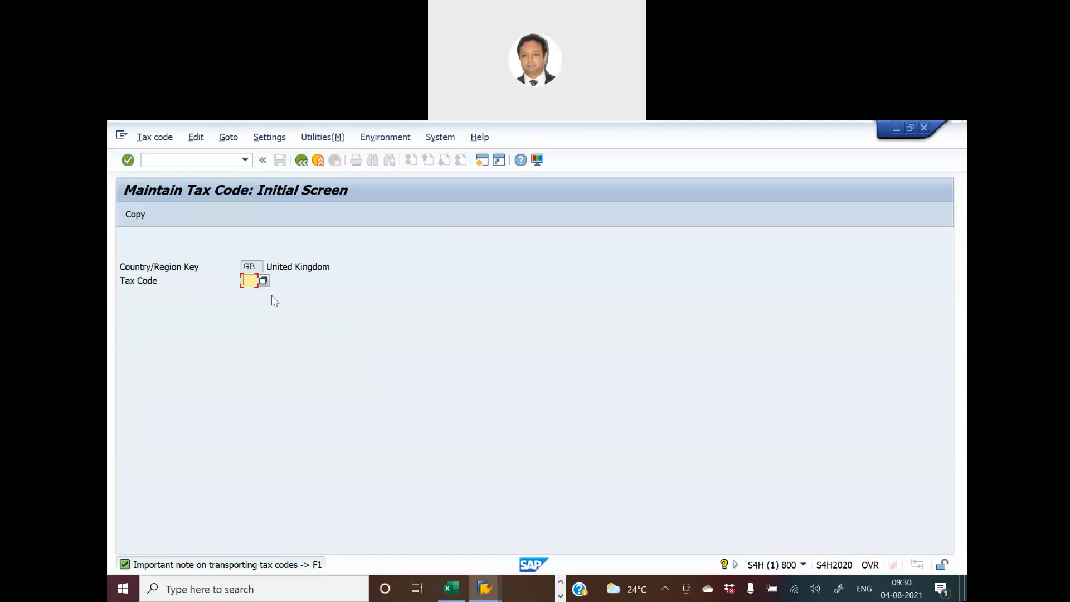
left_click(263, 281)
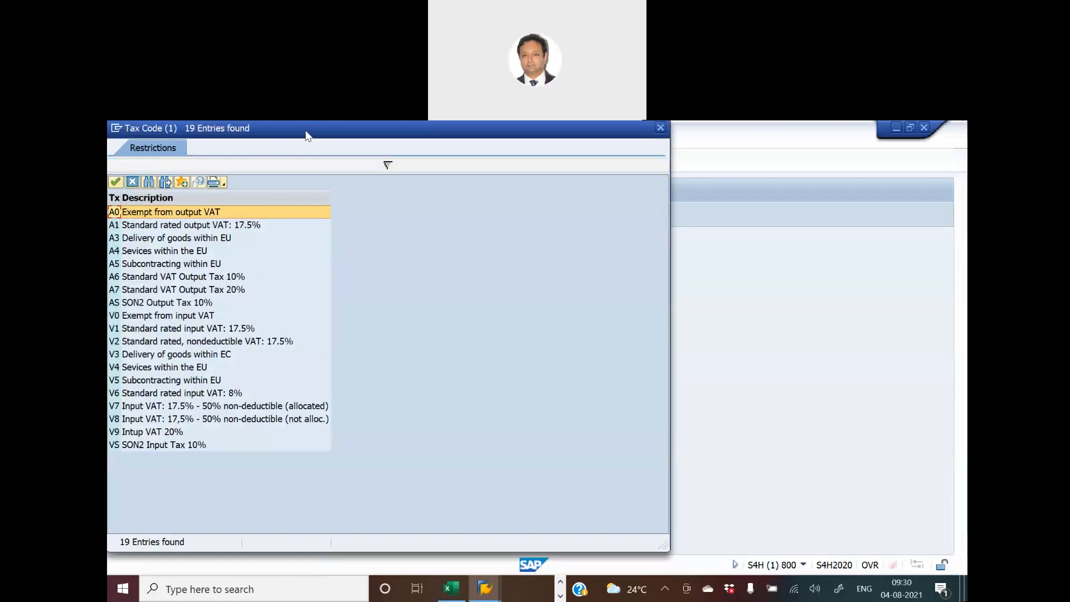
left_click_drag(306, 133, 563, 166)
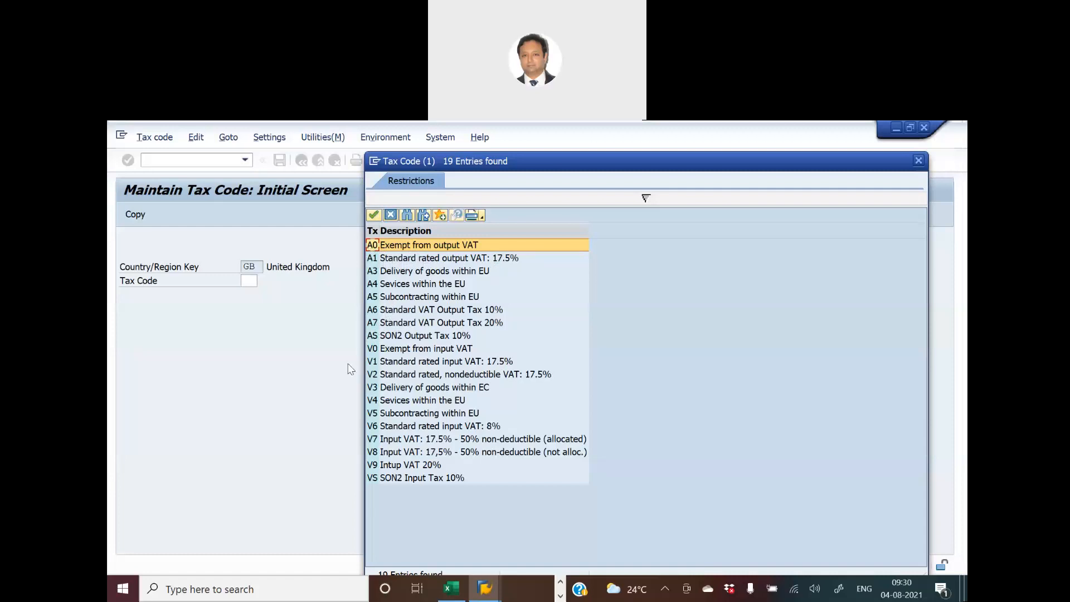
- Choose tax code A1, review its tax rates, and return to the tax code initial screen
double_click(375, 259)
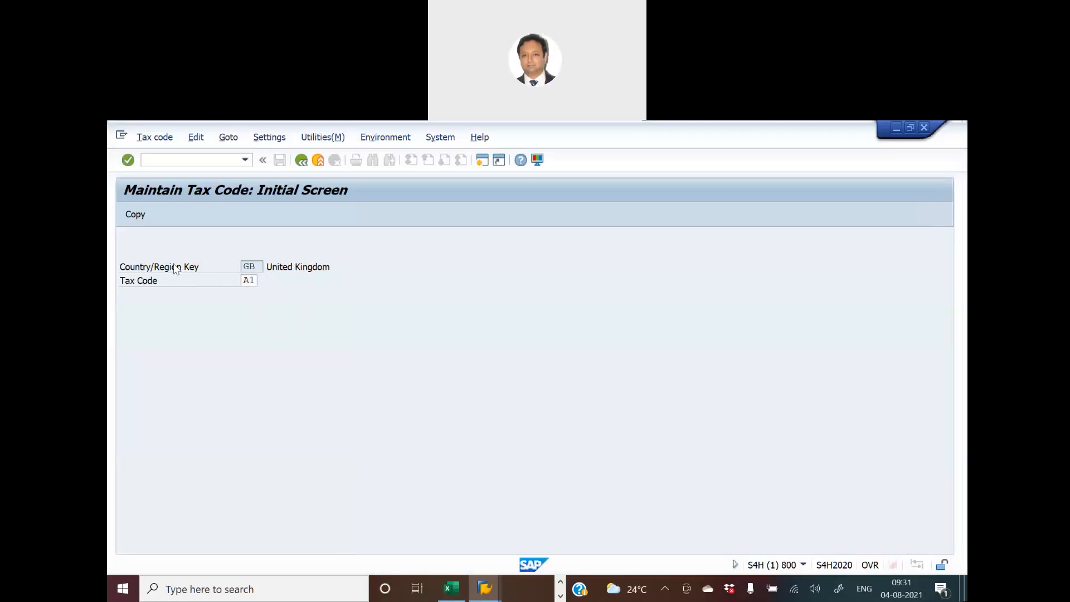
key("Return")
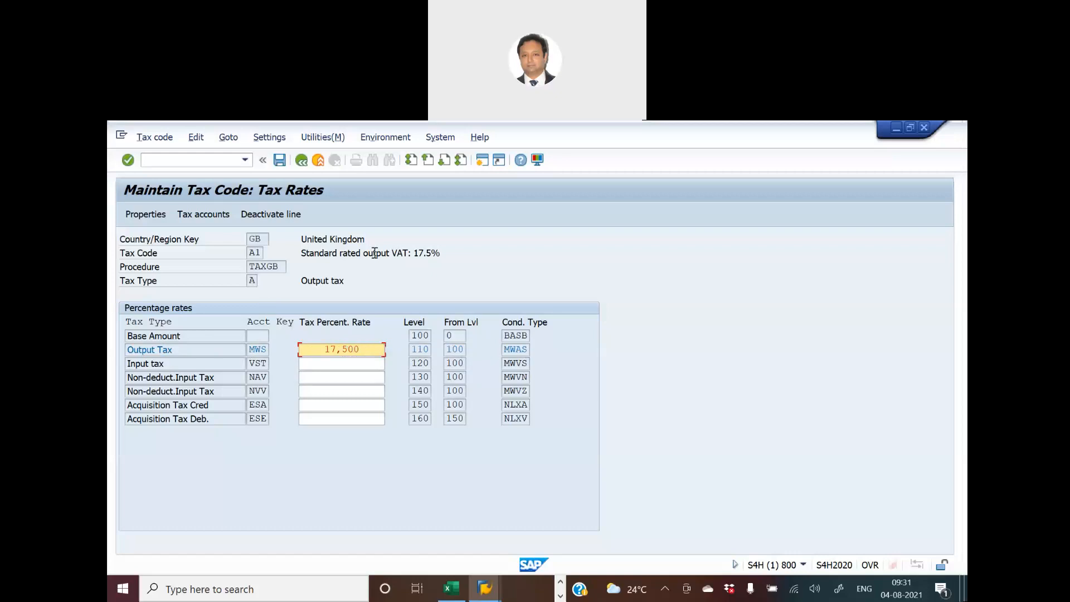
left_click(301, 161)
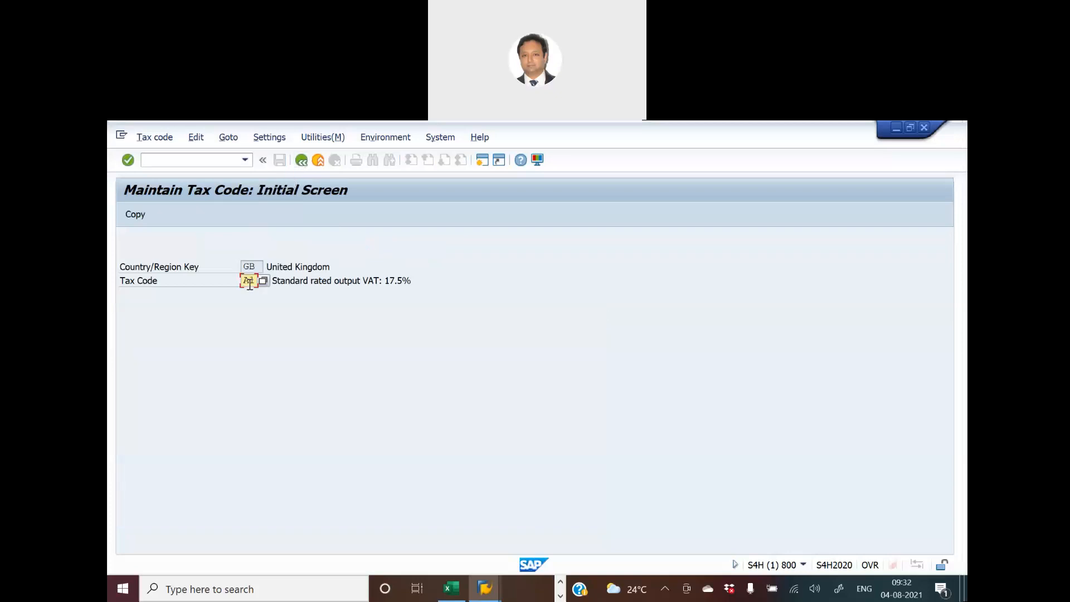
- Display the tax rates of tax code V1 and return to the implementation guide
key("Return")
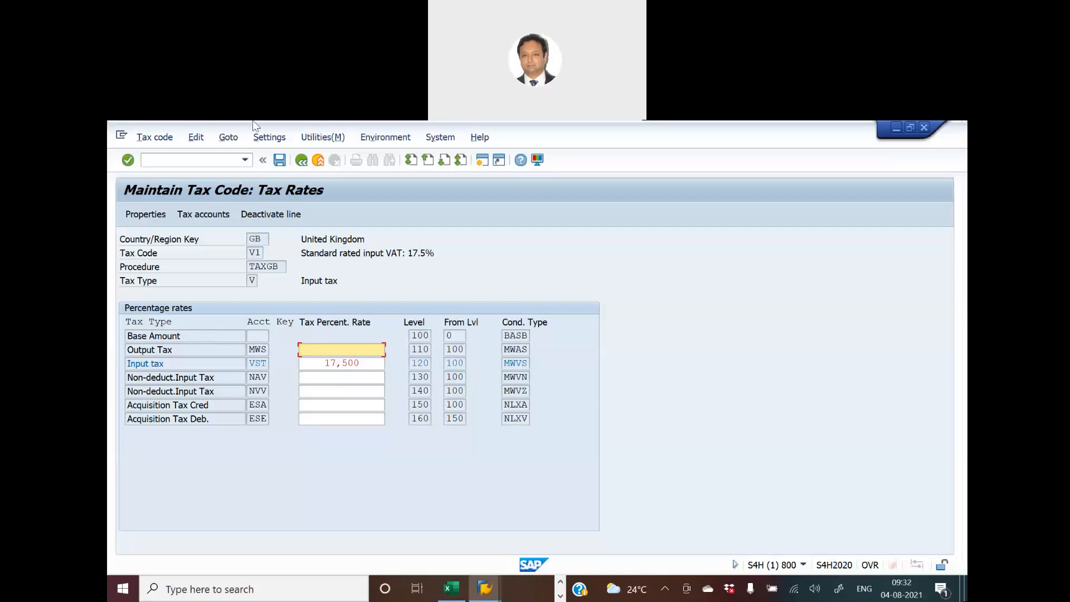
left_click(301, 160)
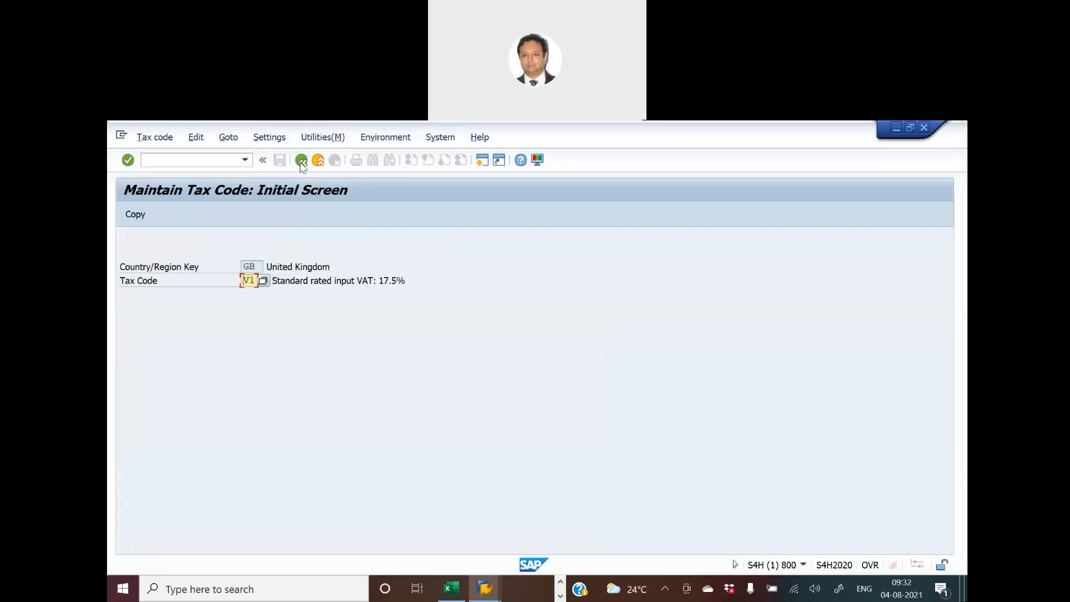
left_click(301, 161)
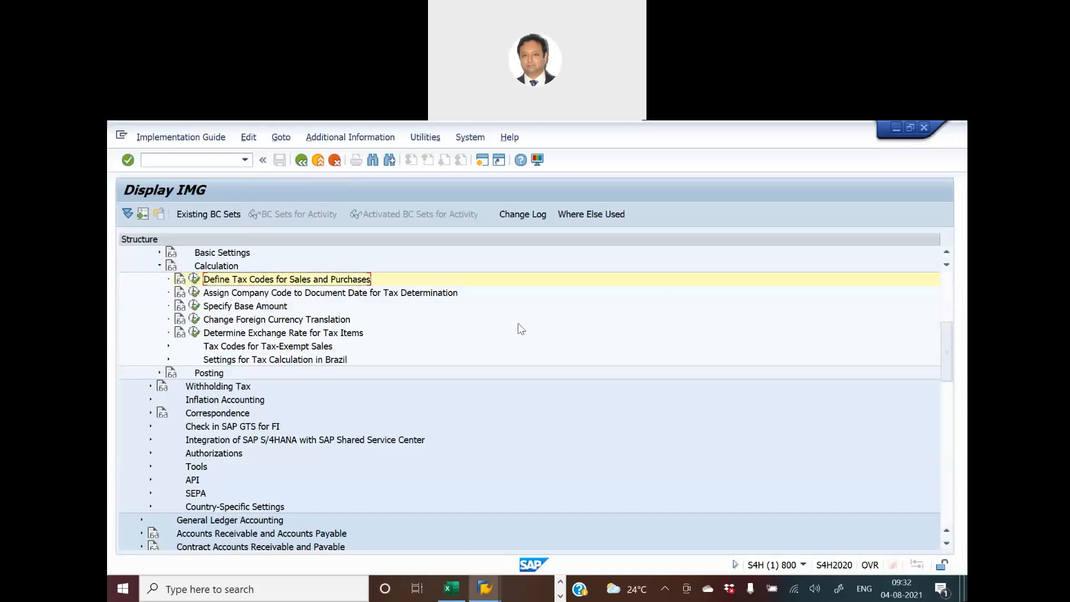
- Mark activity 18d yellow in the Excel workbook, check its menu path, select activity 18e and return to SAP
key("alt+Tab")
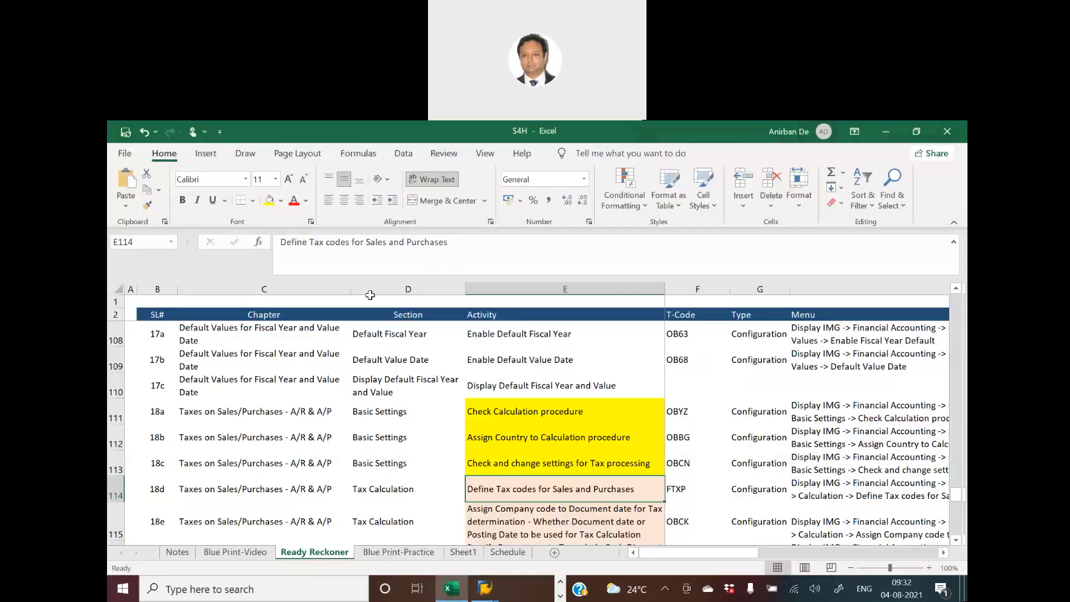
left_click(269, 201)
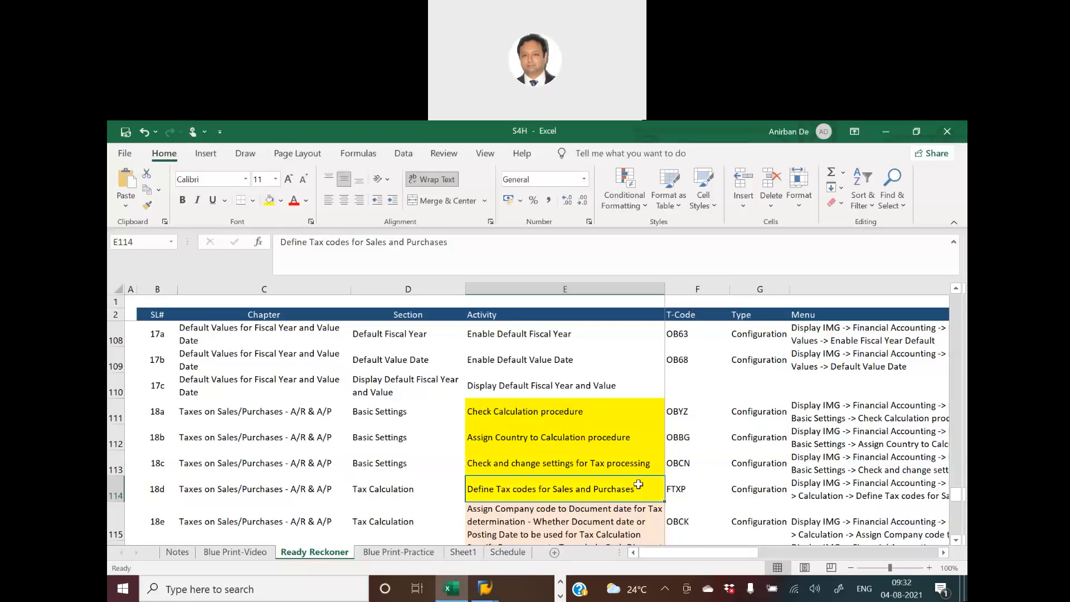
left_click(805, 497)
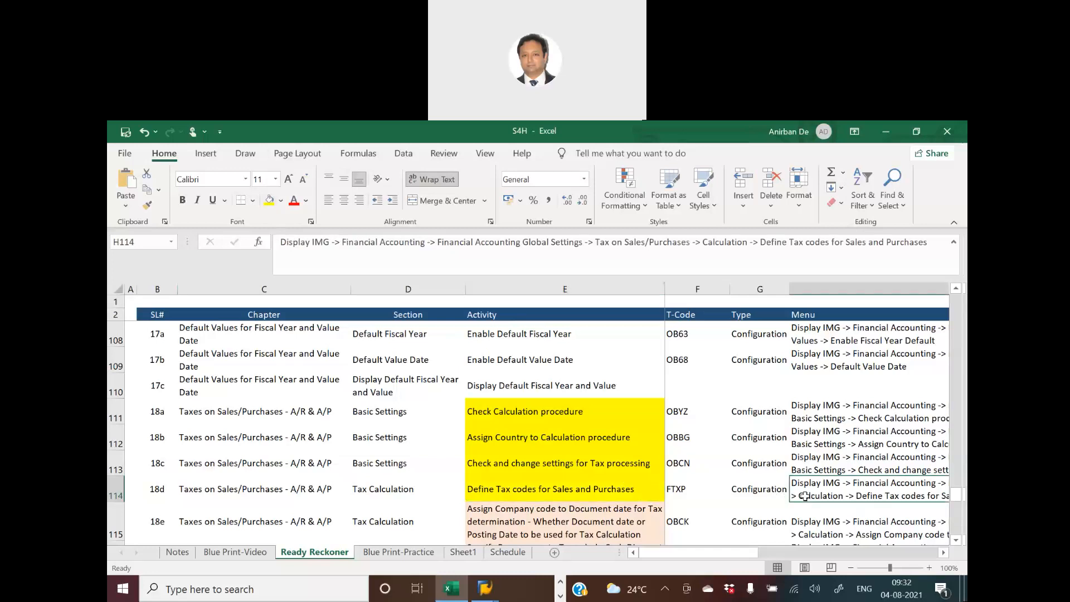
left_click(568, 515)
scroll(569, 515, "down", 1)
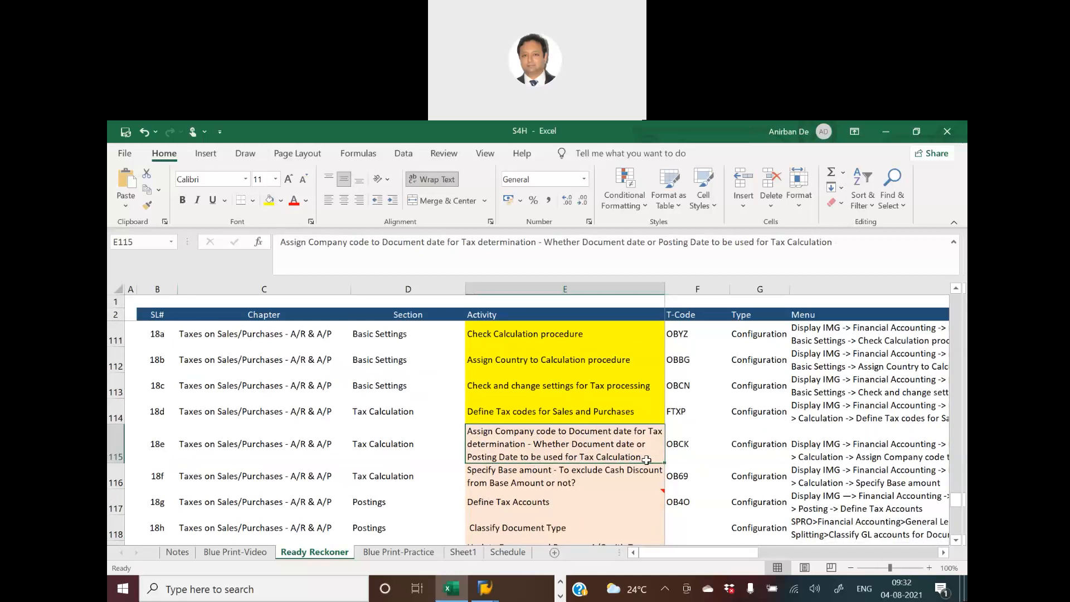
key("alt+Tab")
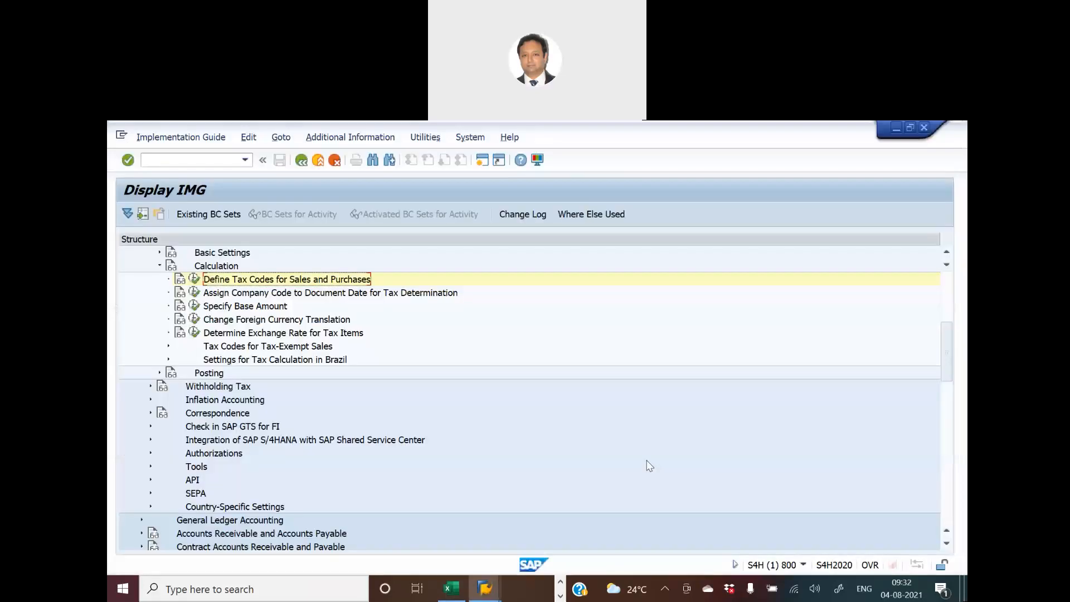
- Open Assign Company Code to Document Date for Tax Determination, review the entry for company code HKNM and return to the implementation guide
left_click(194, 293)
left_click(296, 516)
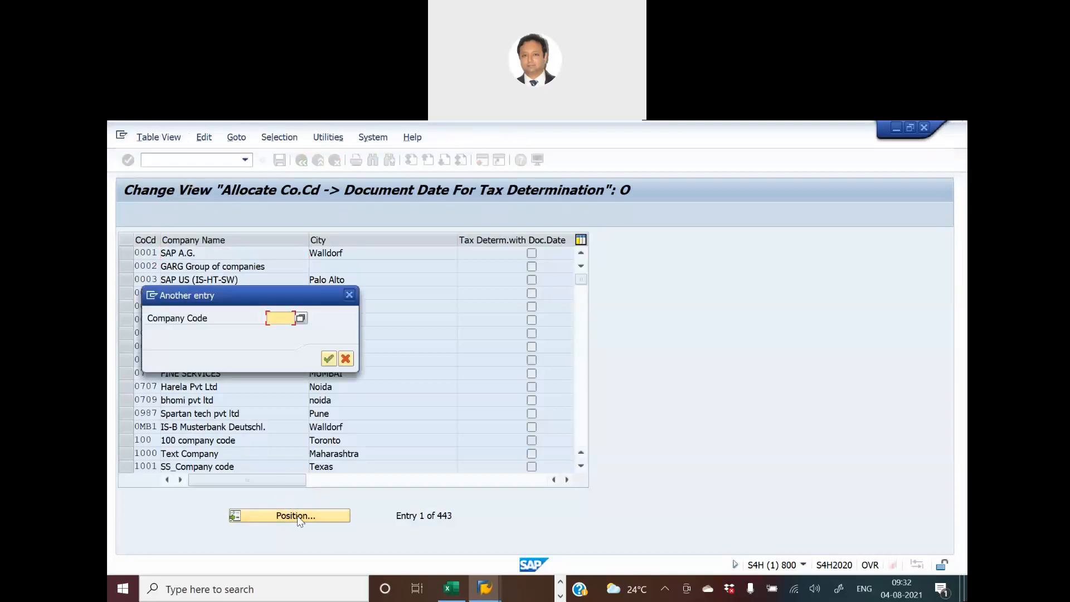
type("hknm")
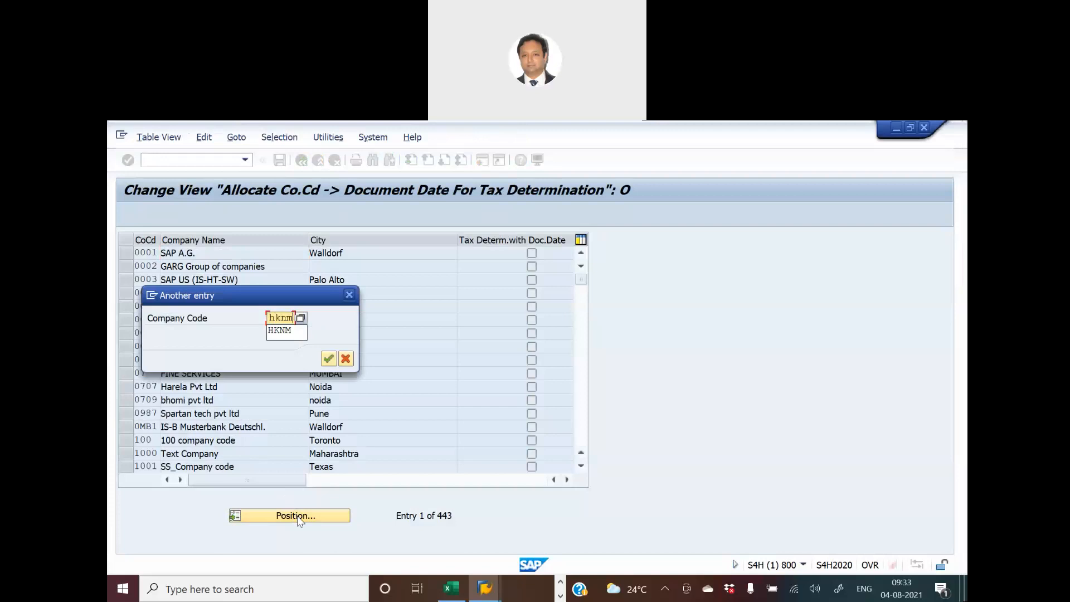
key("Return")
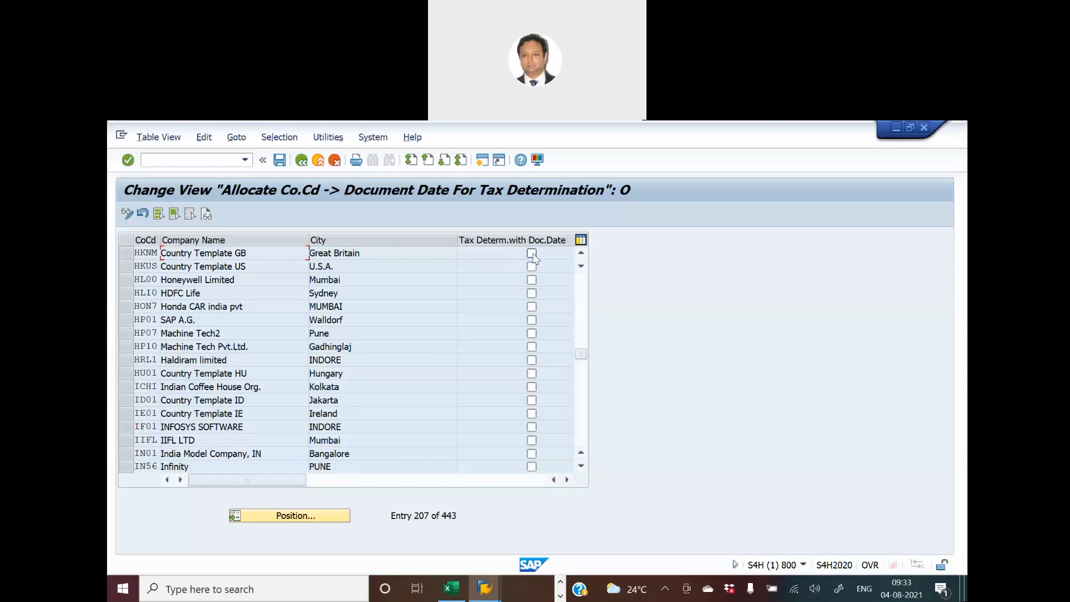
left_click(302, 160)
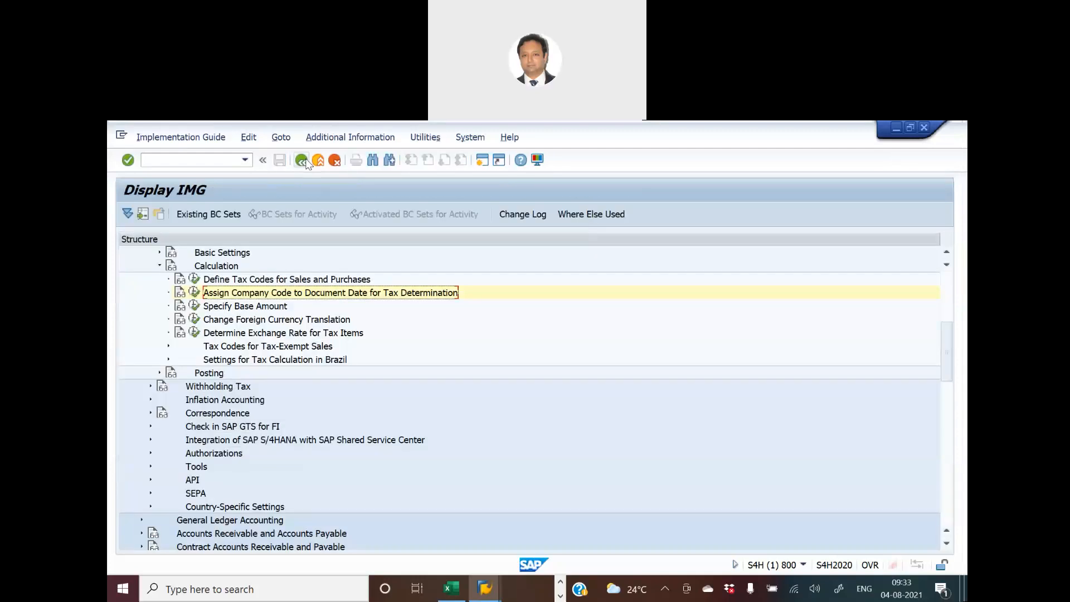
- Mark activity 18e yellow in the Excel workbook, check the menu path of activity 18f, select 18f and return to SAP
key("alt+Tab")
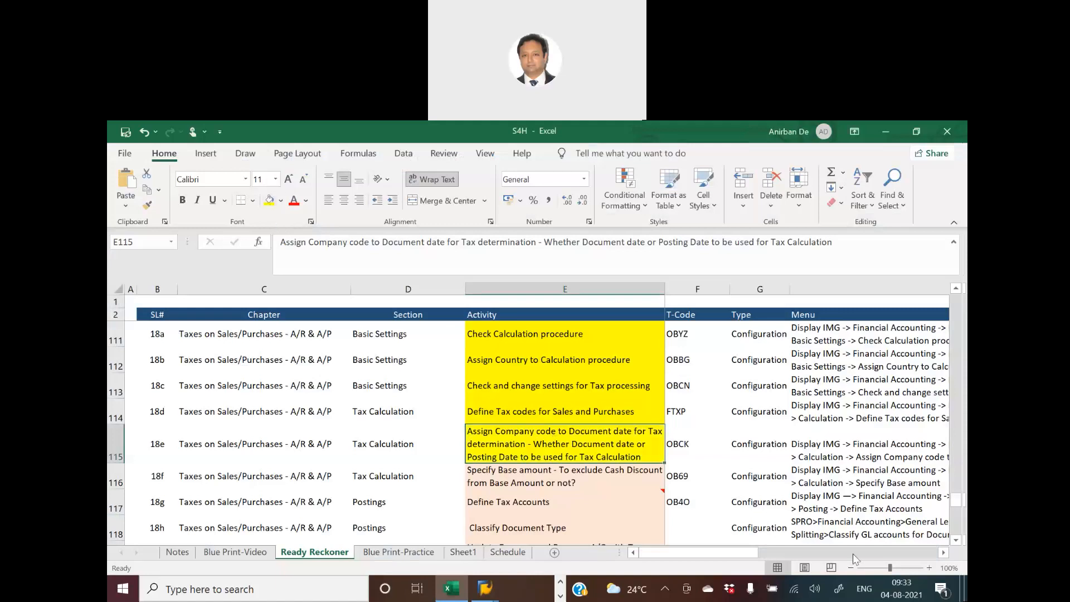
left_click(533, 477)
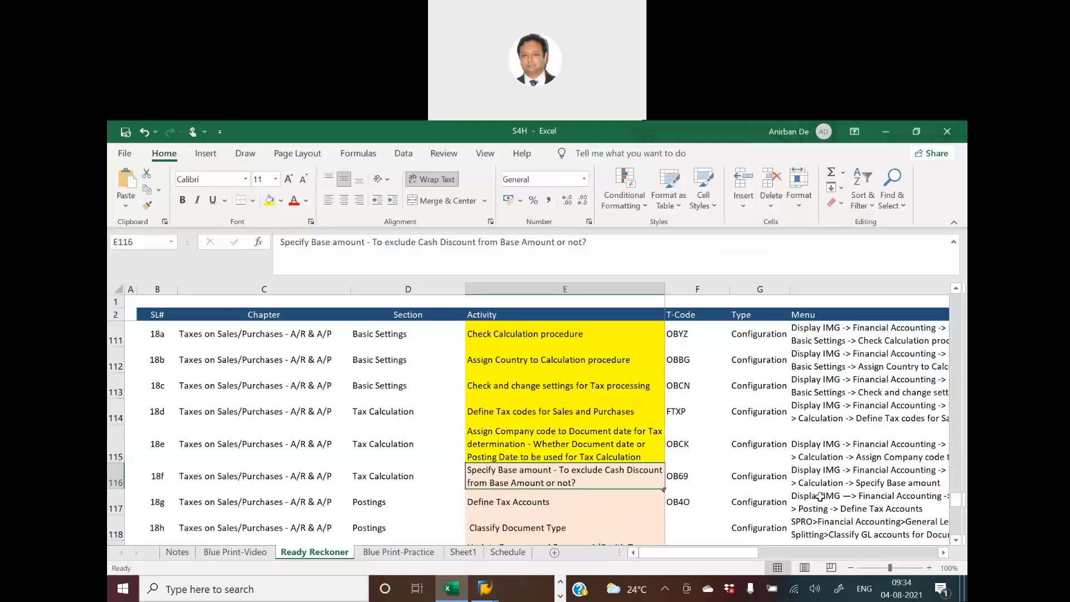
left_click(823, 470)
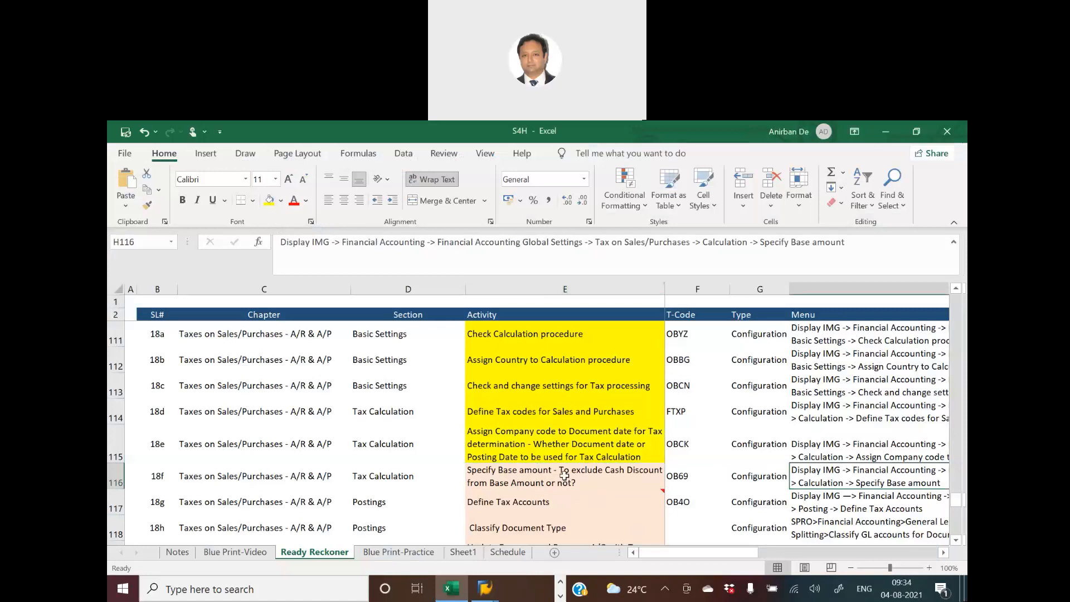
left_click(564, 475)
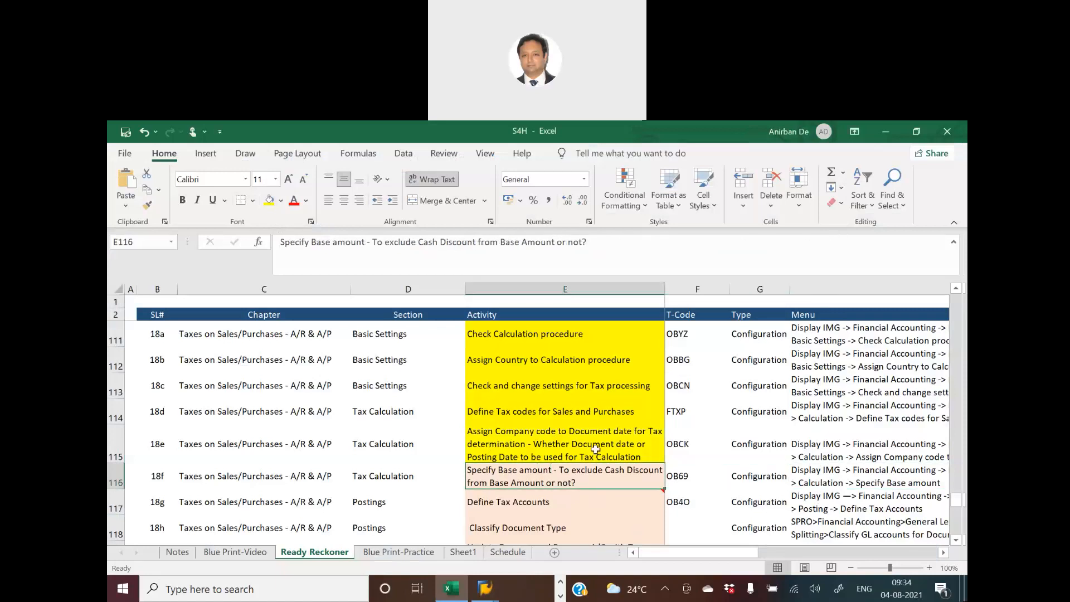
key("alt+Tab")
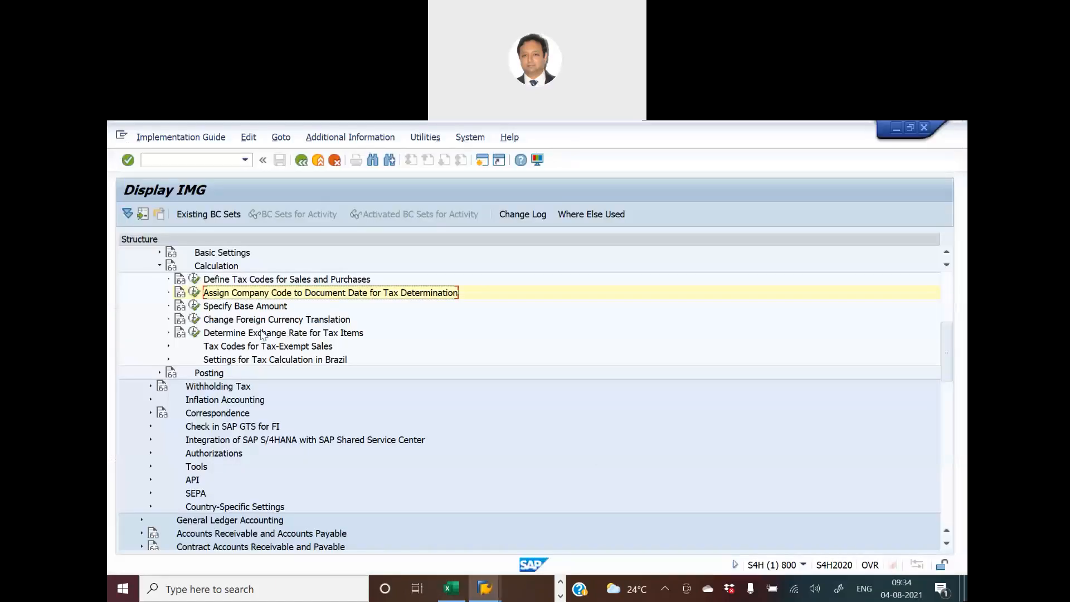
- Open Specify Base Amount under Calculation and position the Tax Base list at company code HKNM
left_click(195, 306)
left_click(295, 516)
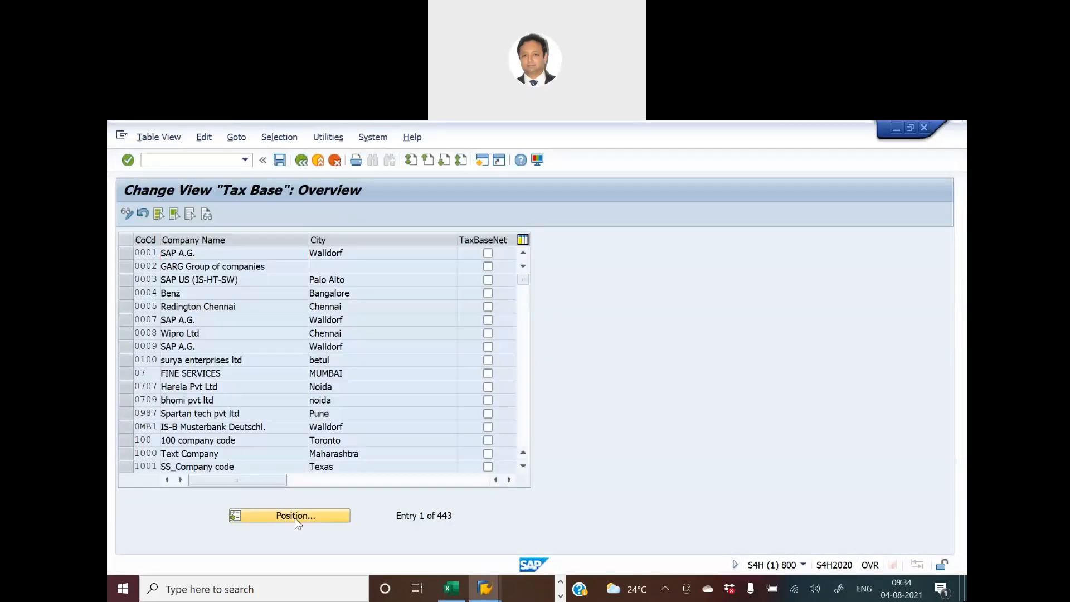
type("hknm")
key("Return")
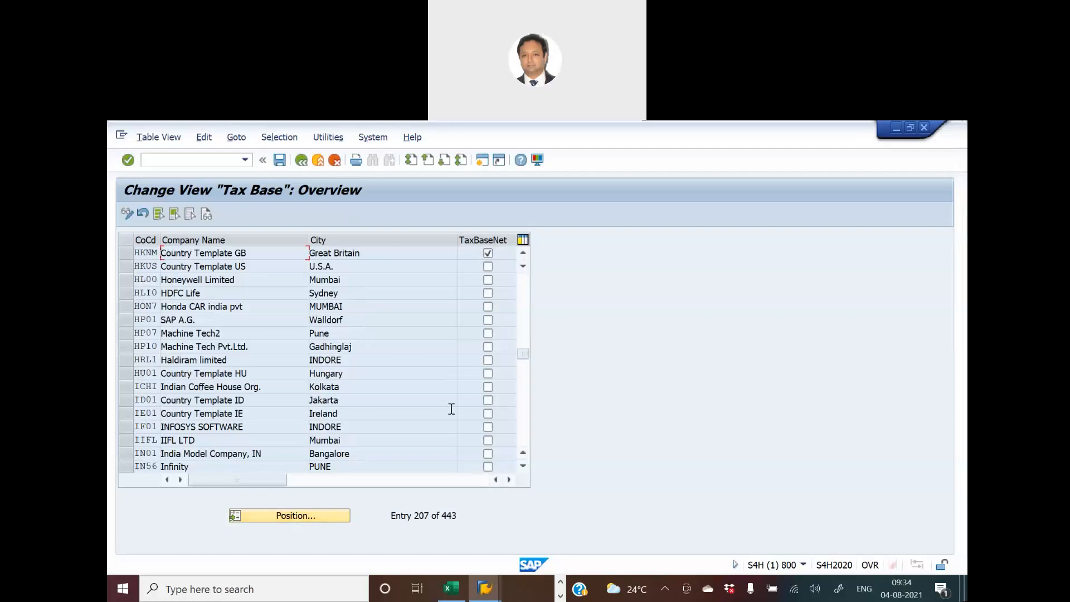
- Enable TaxBaseNet for company code HKUS, keep it enabled for HKNM, and save the Tax Base entries
left_click(488, 254)
left_click(489, 254)
left_click(278, 161)
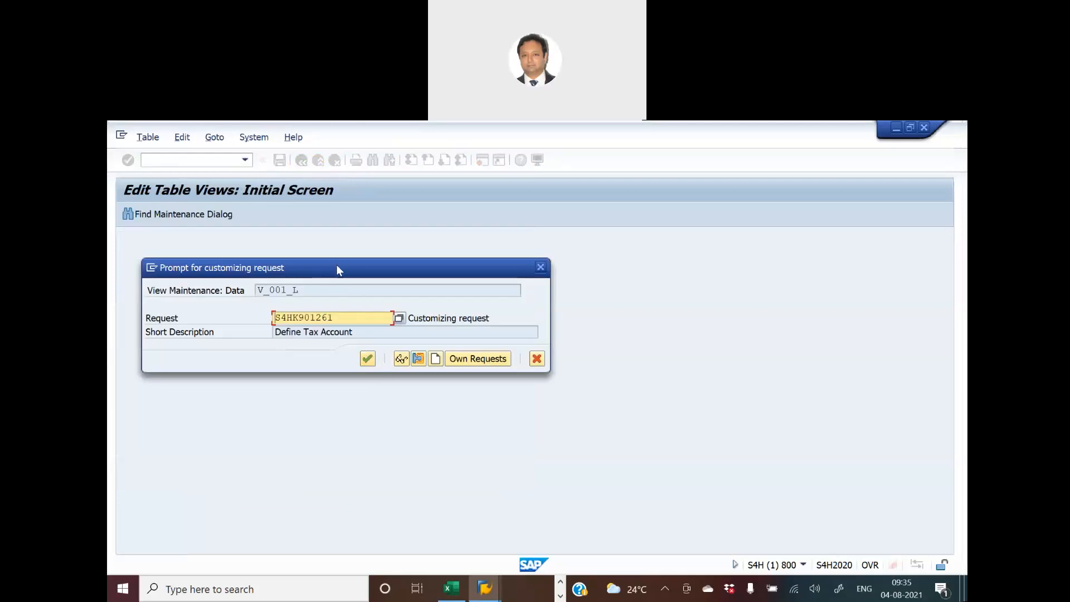
- Start a new customizing request and copy the text "Specify Base amount" from activity 18f in Excel for its description
key("alt+Tab")
key("alt+Tab")
key("alt+Tab")
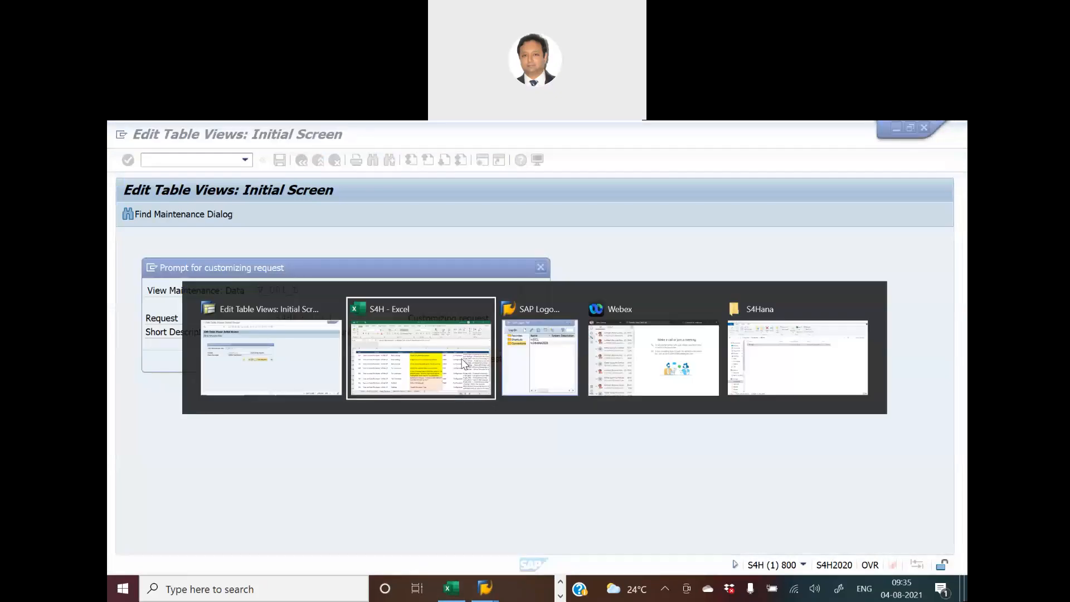
key("alt+Tab")
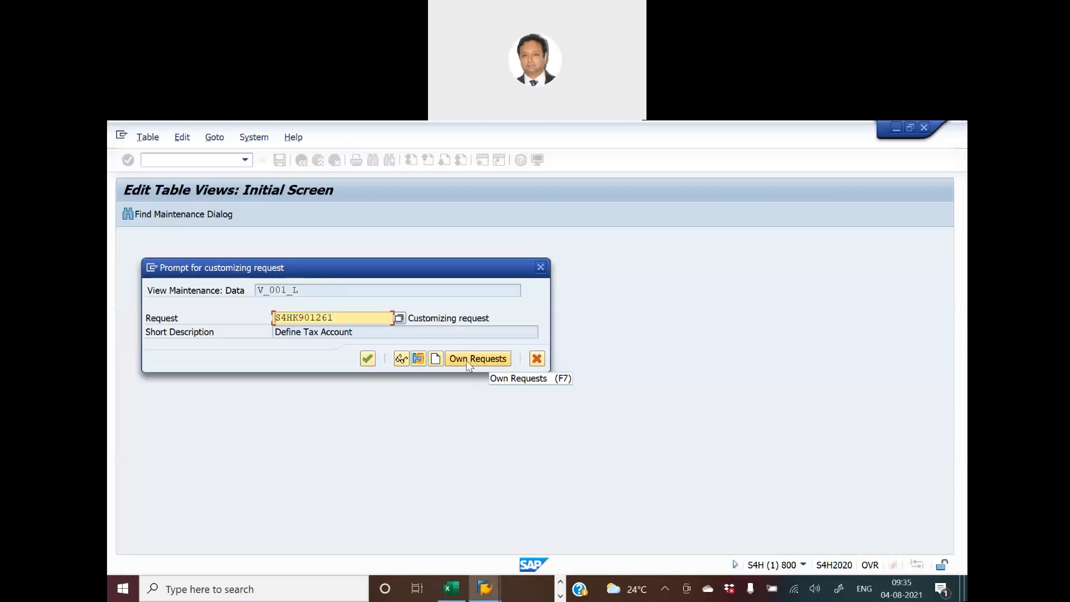
left_click(436, 359)
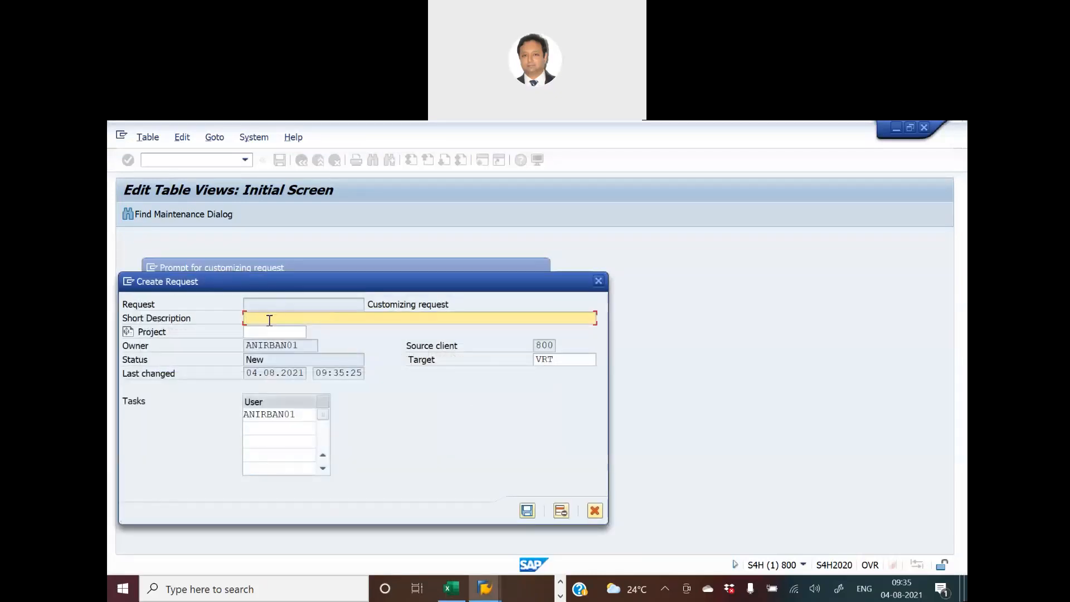
key("alt+Tab")
left_click_drag(282, 243, 367, 243)
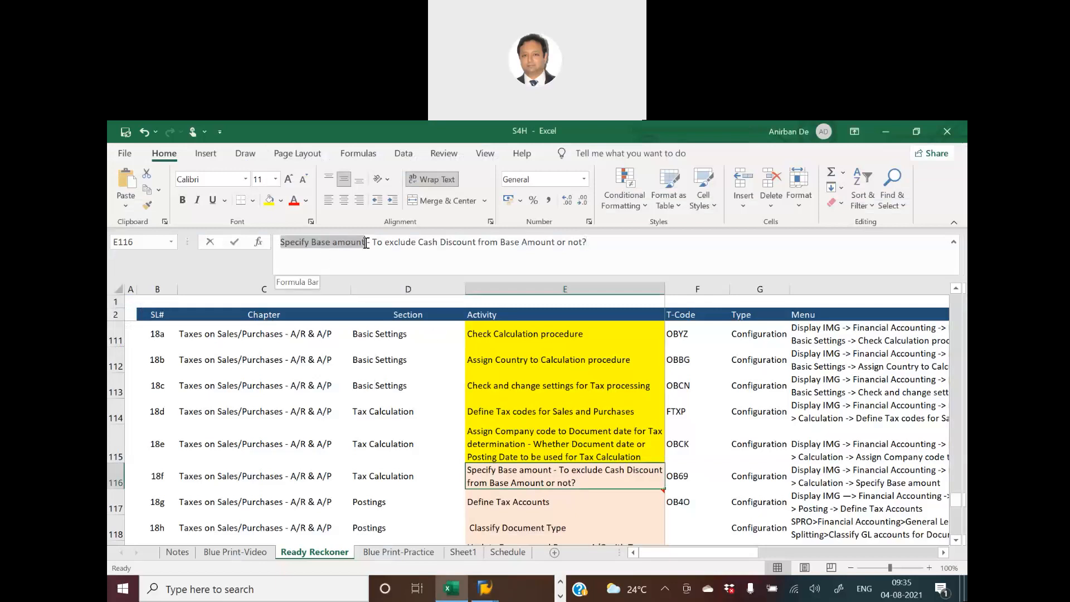
key("ctrl+c")
key("alt+Tab")
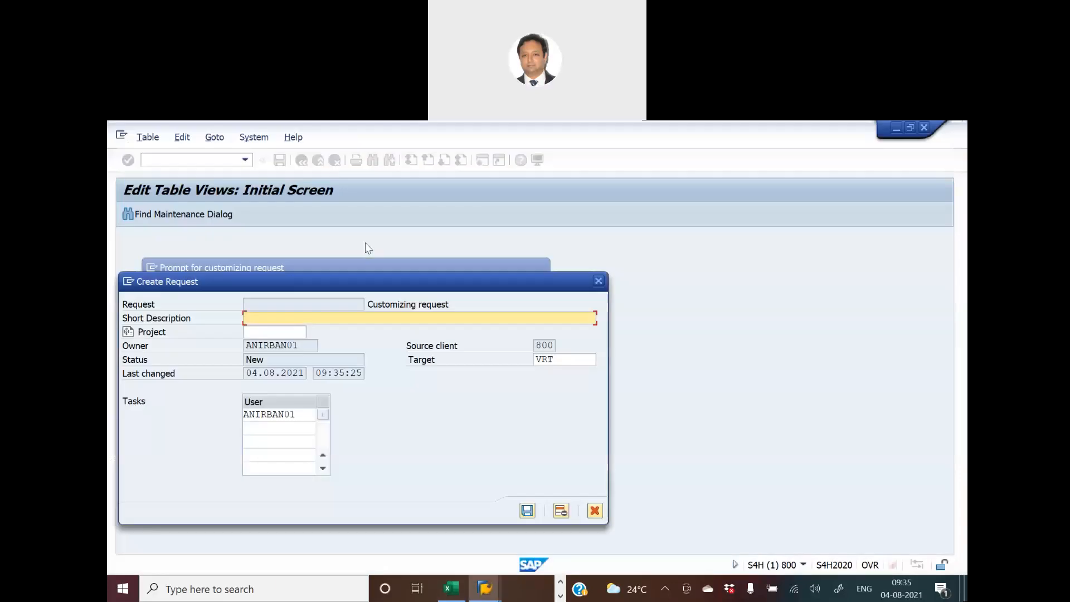
- Enter the short description "Specify Base amount - LNKG1", save the request and assign the Tax Base change to it
key("ctrl+v")
type("- LNKG1")
key("Return")
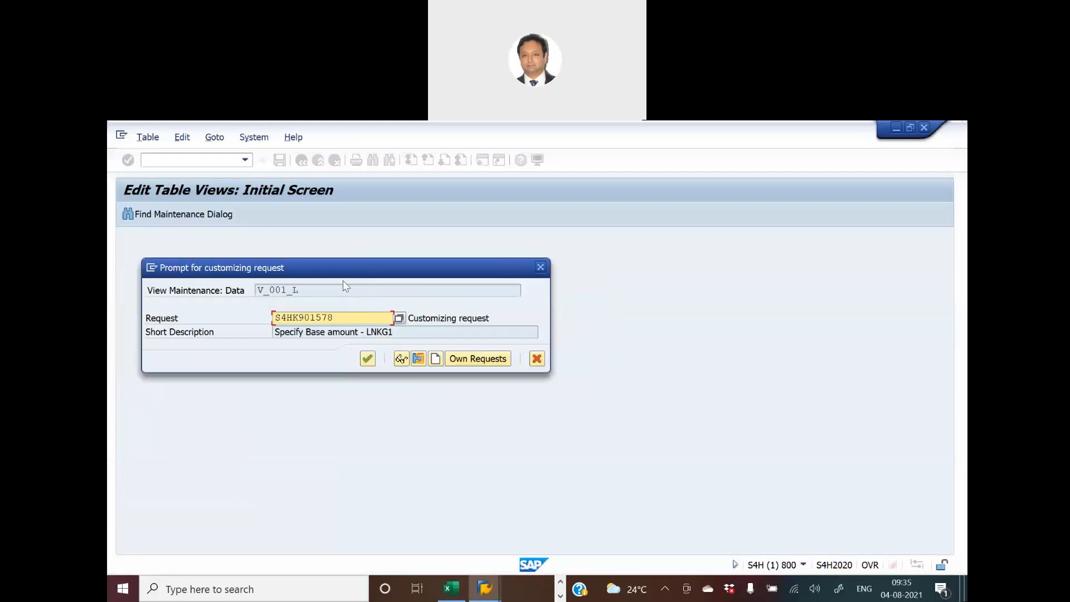
left_click(368, 358)
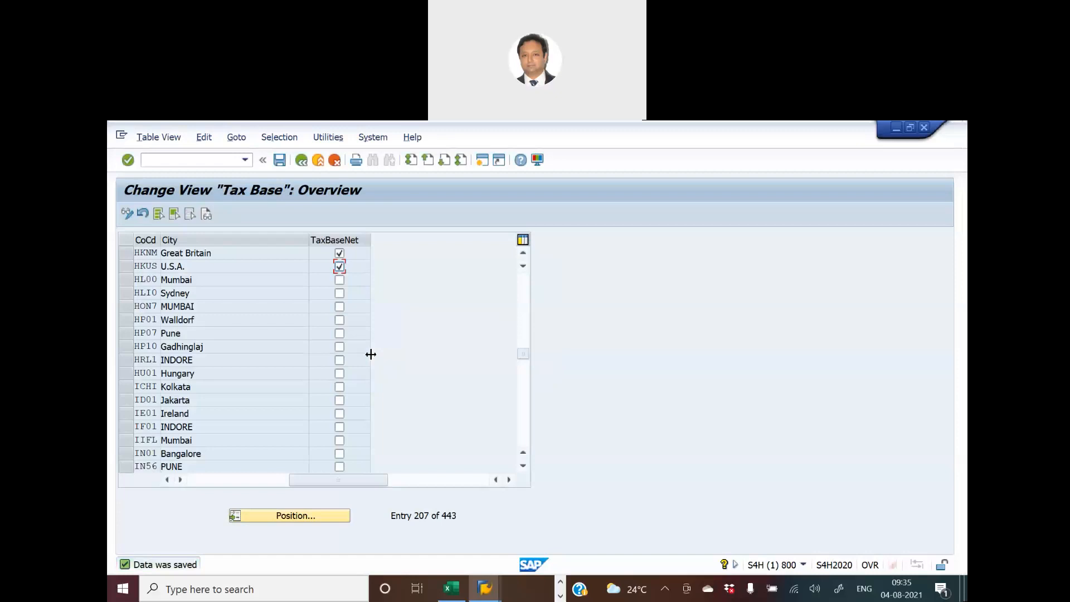
- Mark activity 18f yellow in the Excel workbook, select activity 18g Define Tax Accounts and return to SAP
key("alt+Tab")
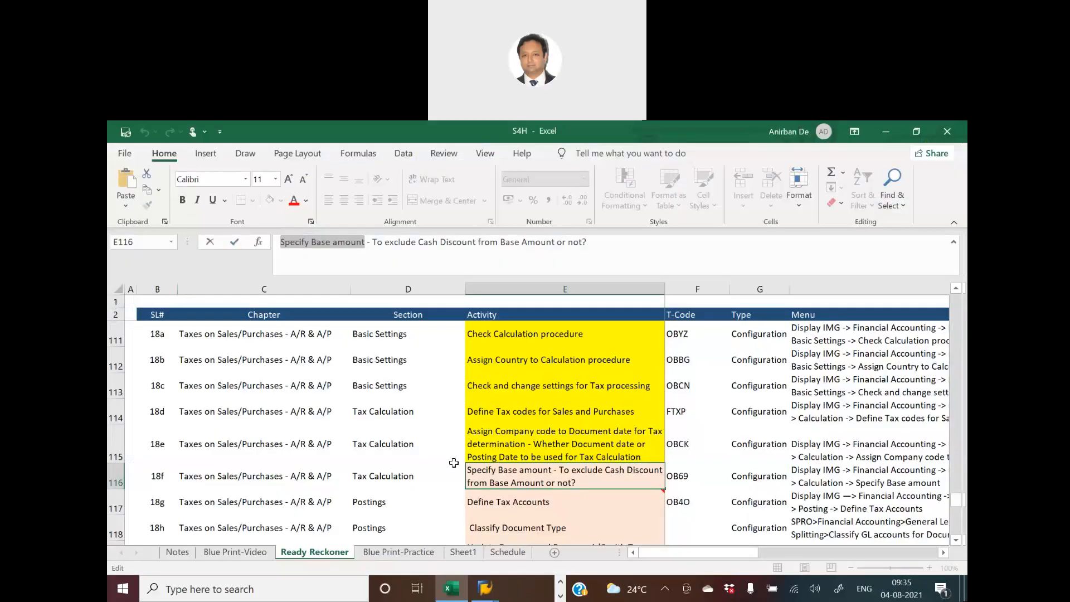
key("Tab")
left_click(503, 466)
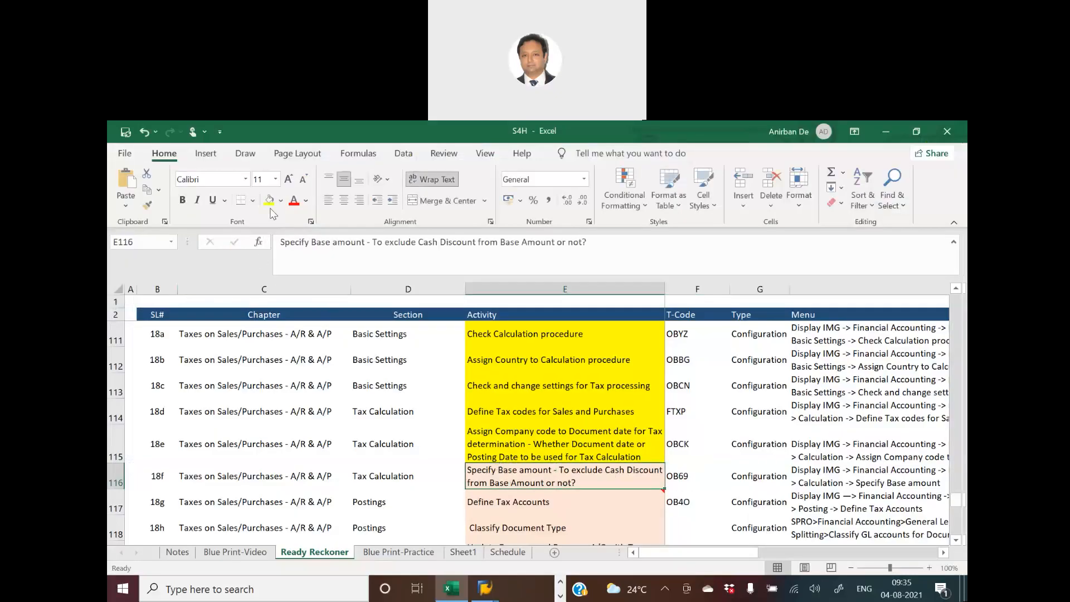
mouse_move(616, 514)
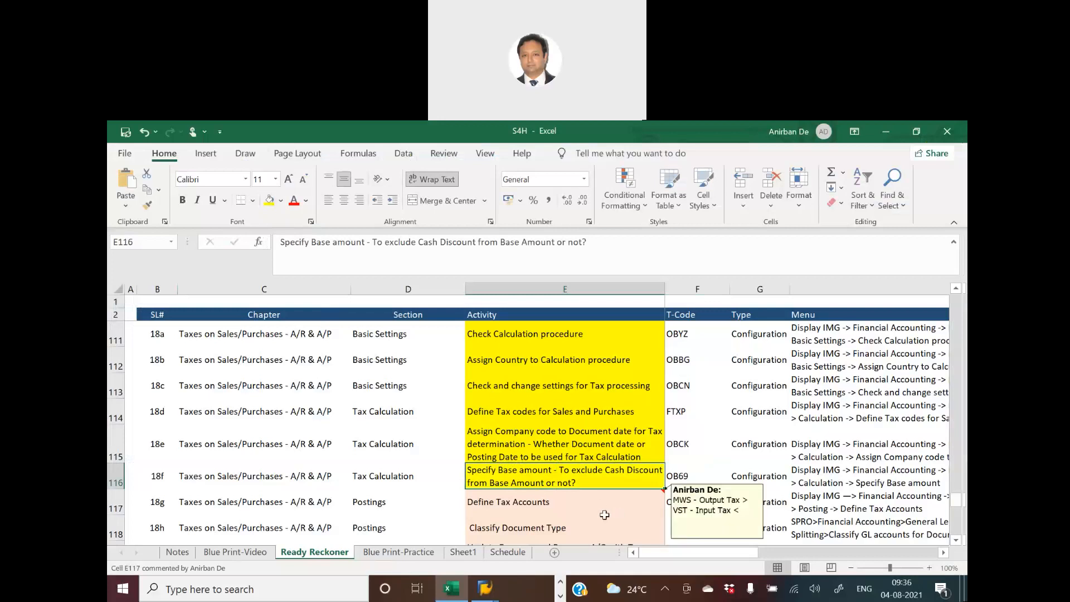
left_click(512, 506)
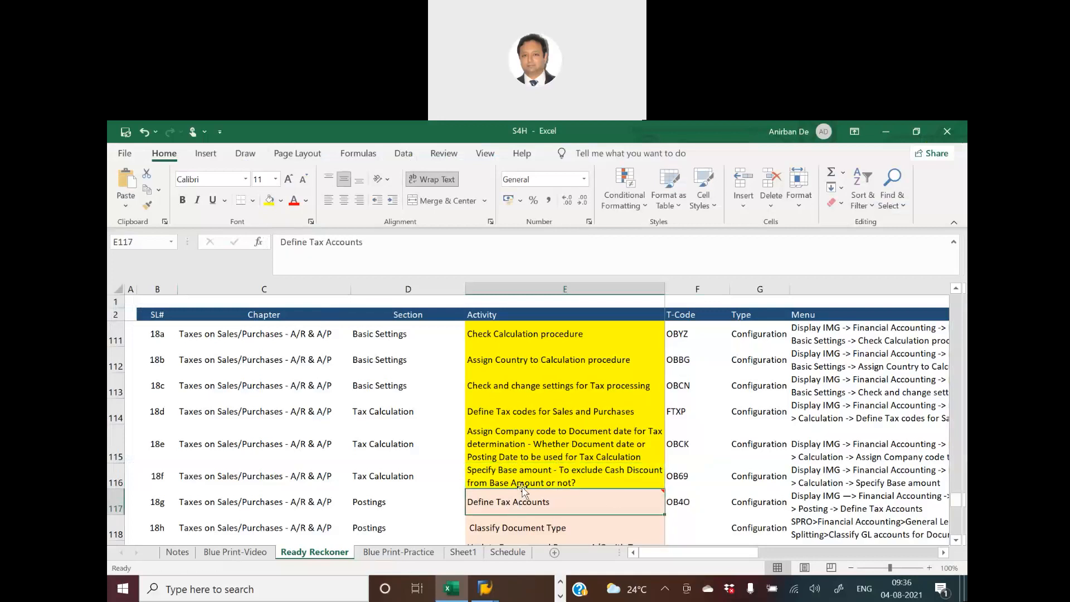
key("alt+Tab")
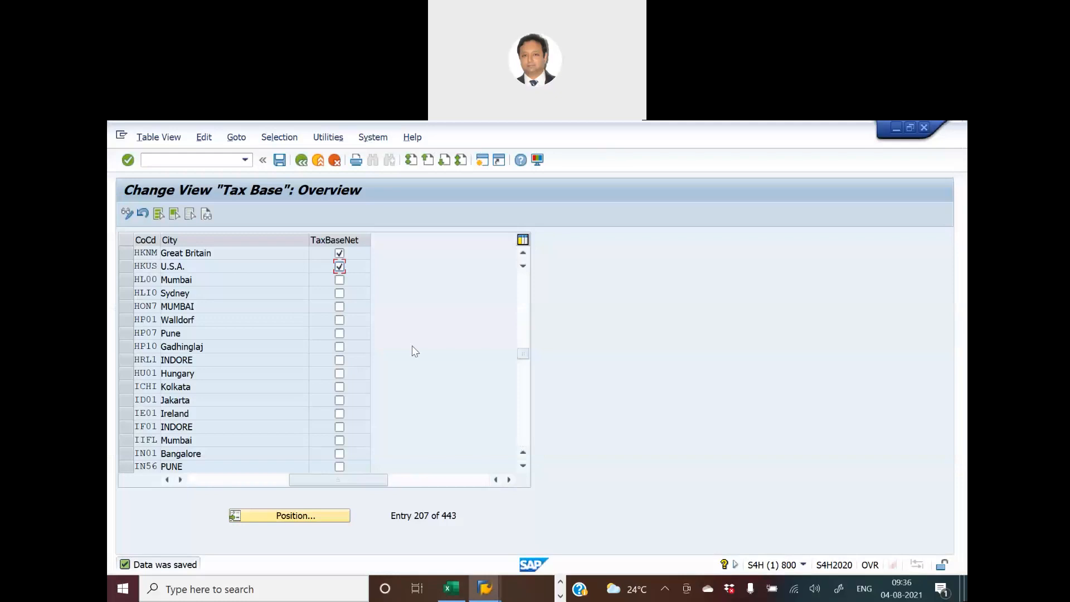
- Leave the Tax Base view for the implementation guide and collapse the Calculation node under Tax on Sales/Purchases
left_click(303, 162)
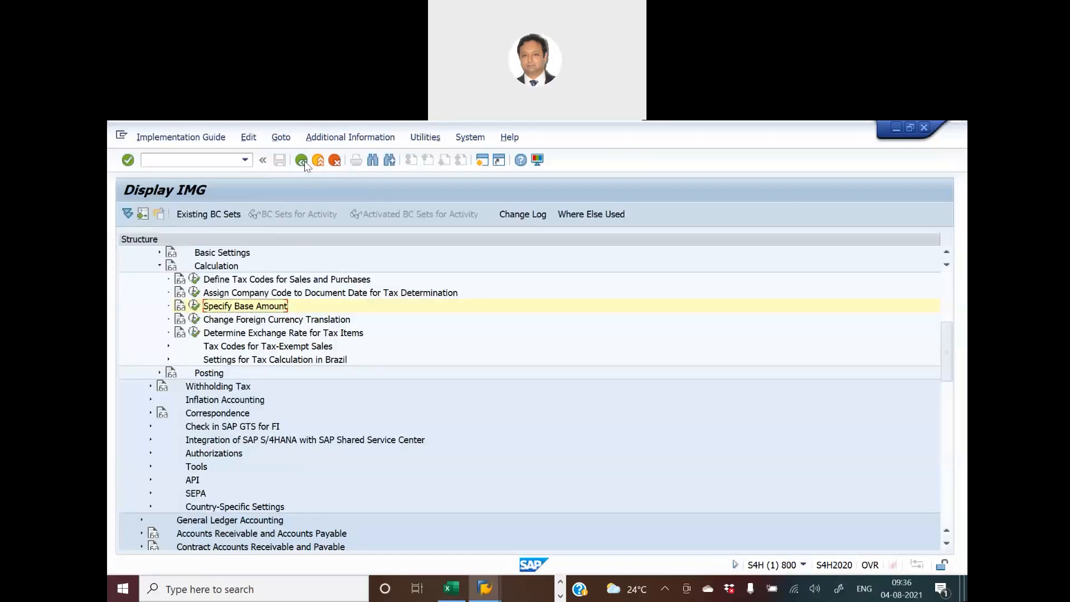
left_click(160, 266)
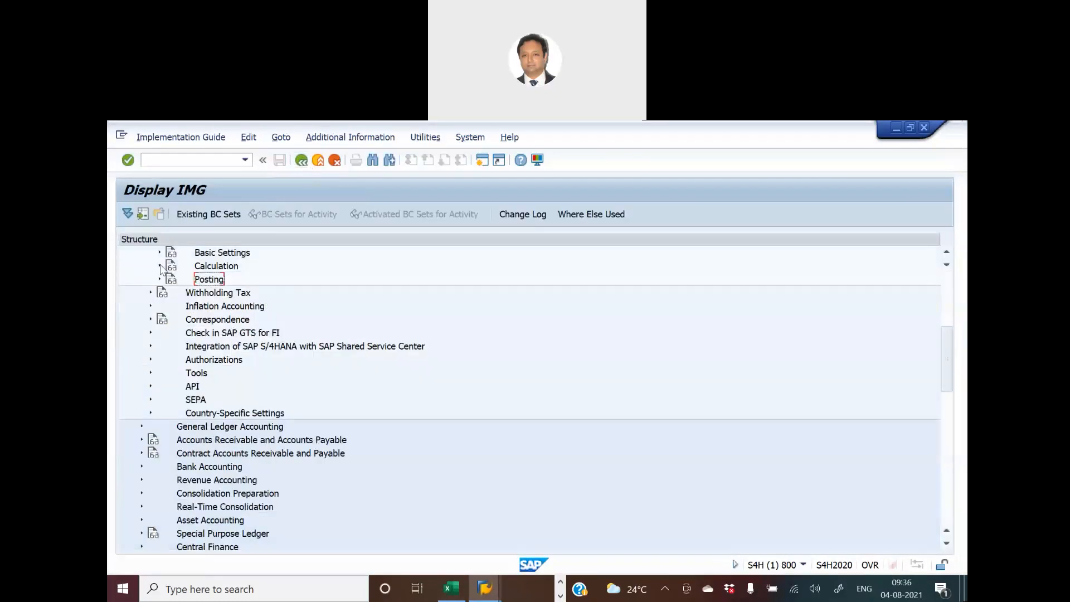
scroll(322, 303, "up", 3)
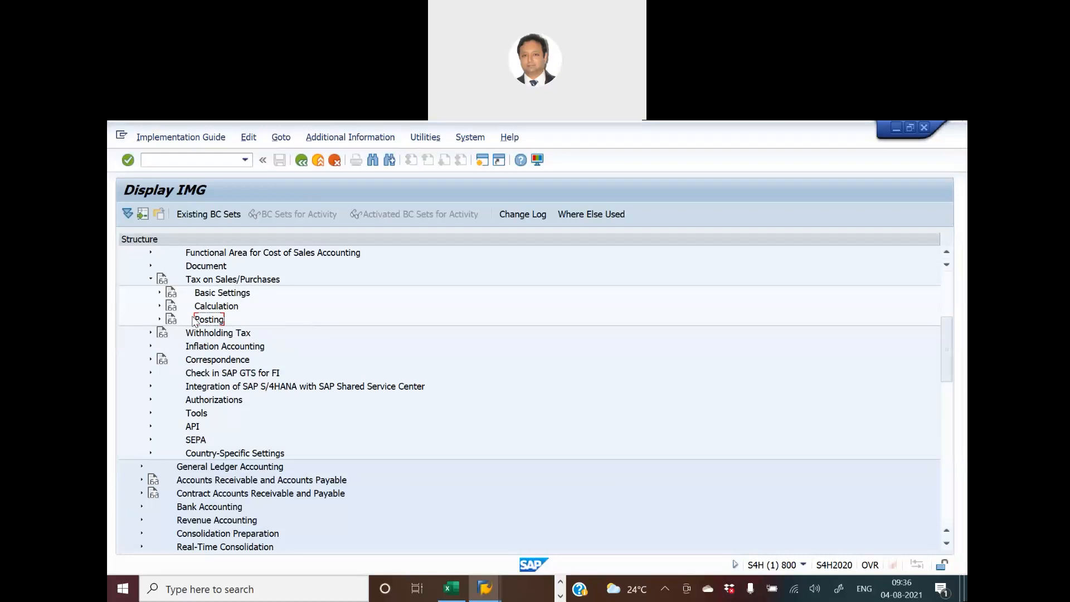
- Open Define Tax Accounts under Posting in the implementation guide and position the posting key list at transaction MWS
left_click(160, 320)
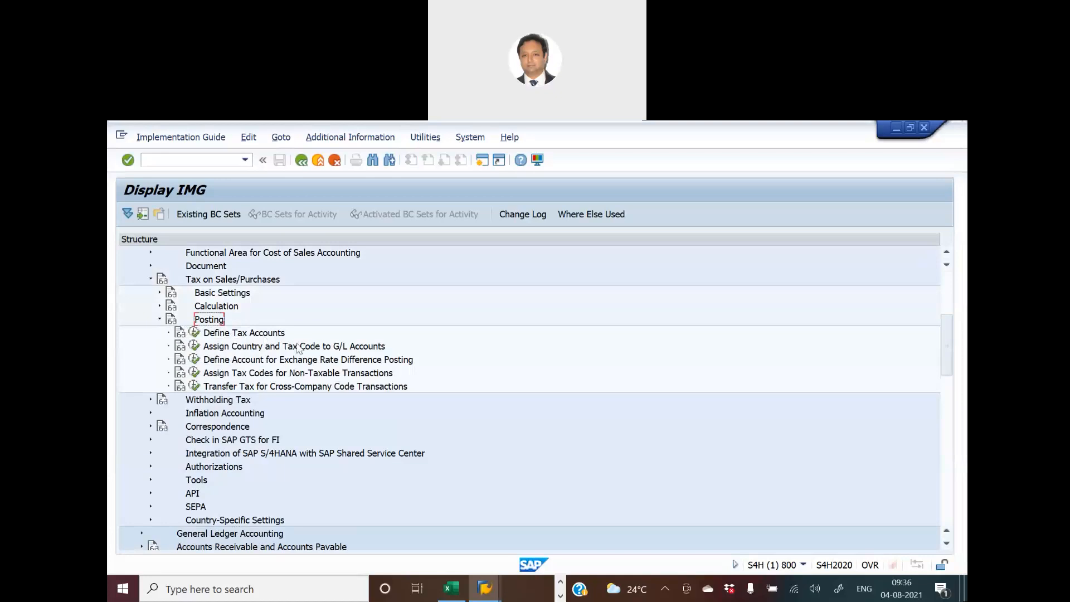
left_click(194, 333)
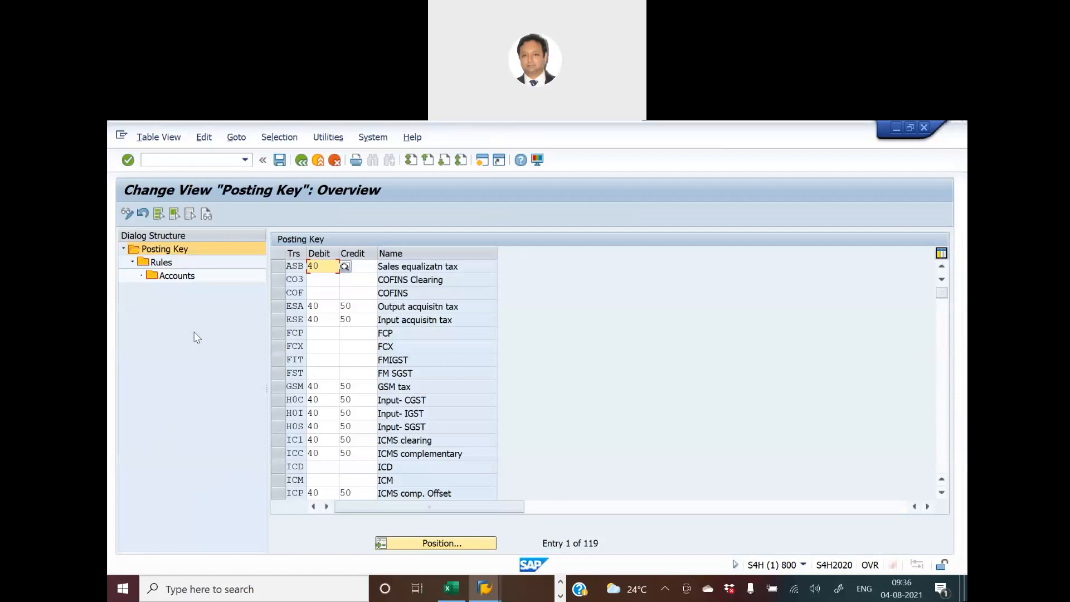
left_click(439, 544)
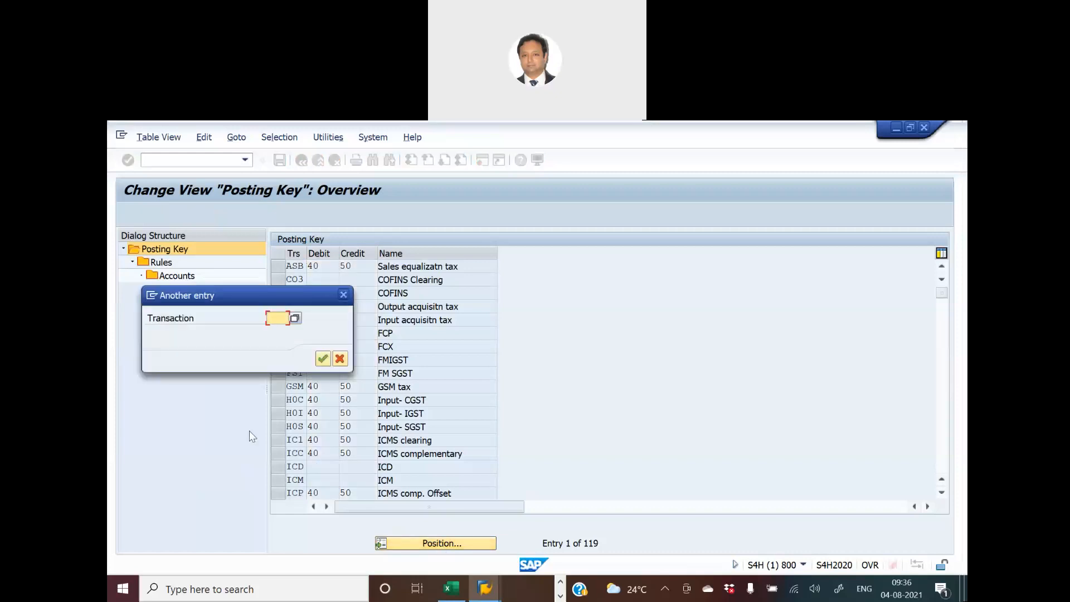
type("MWS")
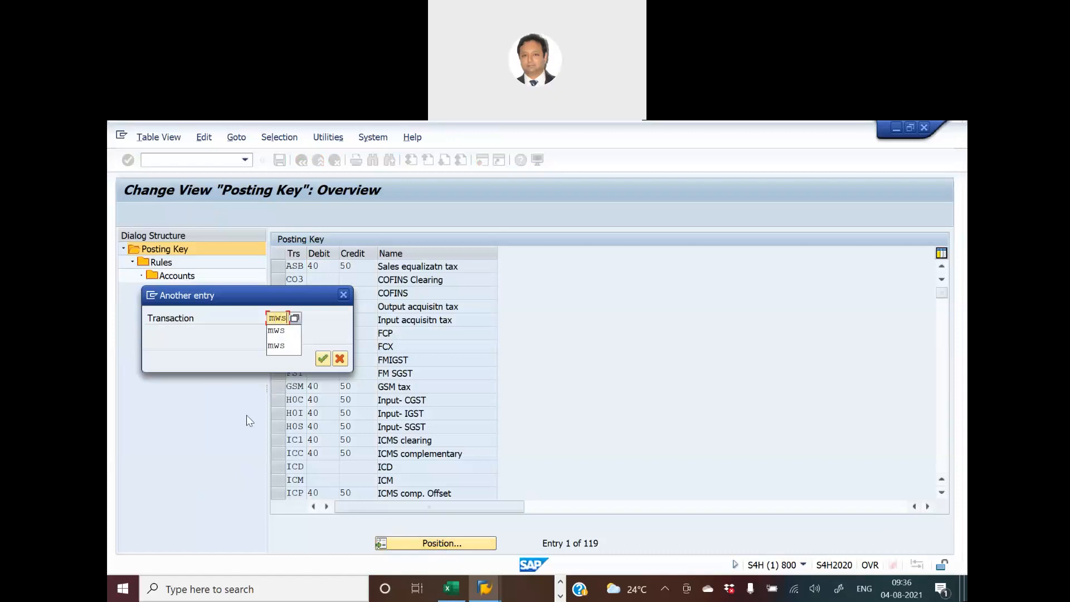
key("Return")
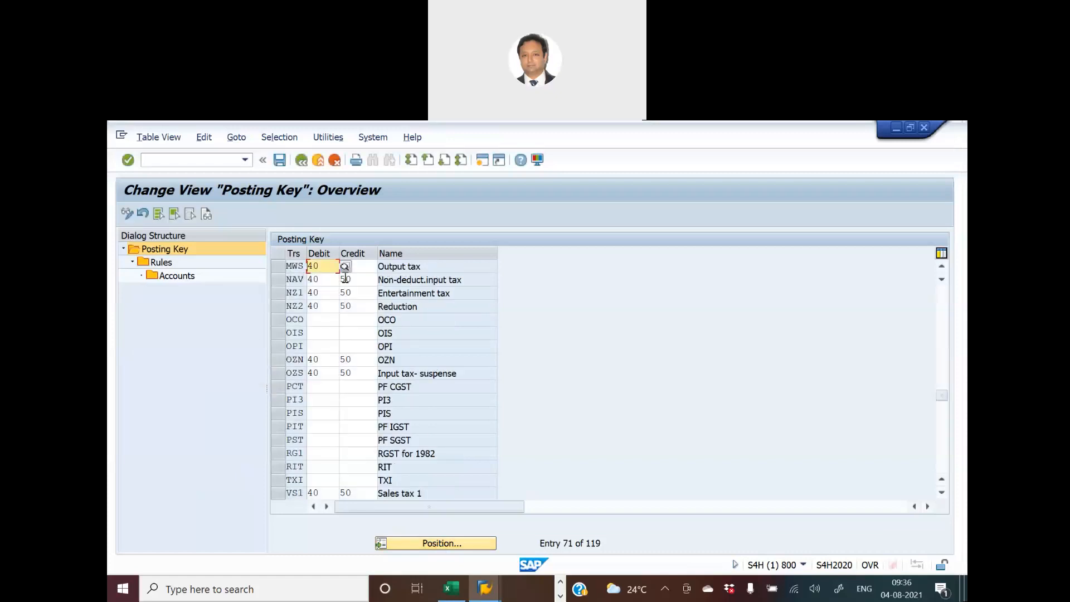
- Check the credit posting key 50 of the MWS output tax transaction, select its row and open its rules
left_click(356, 267)
type("50")
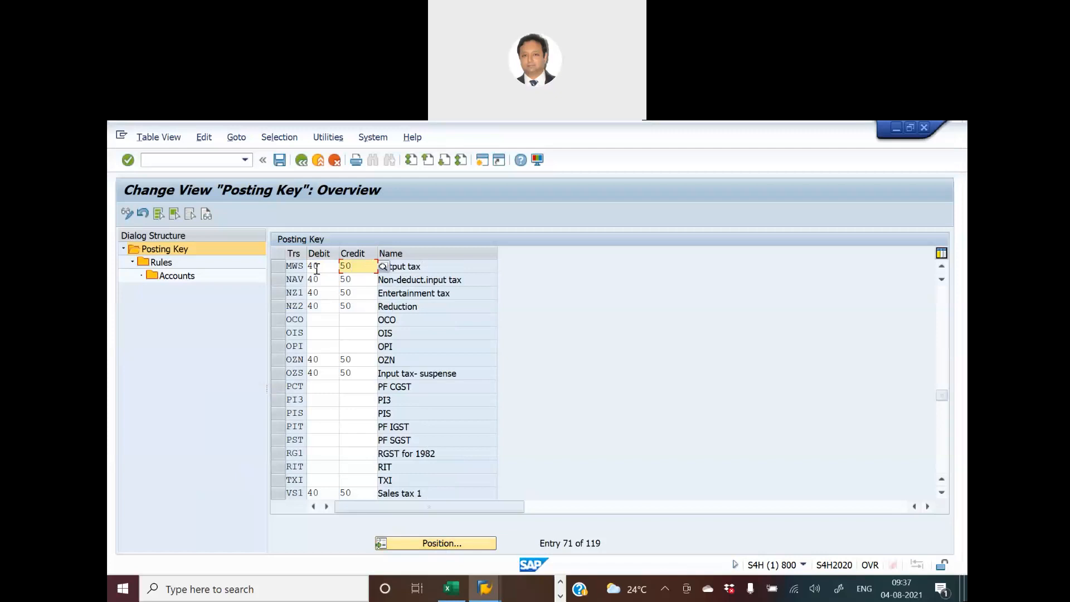
left_click(284, 267)
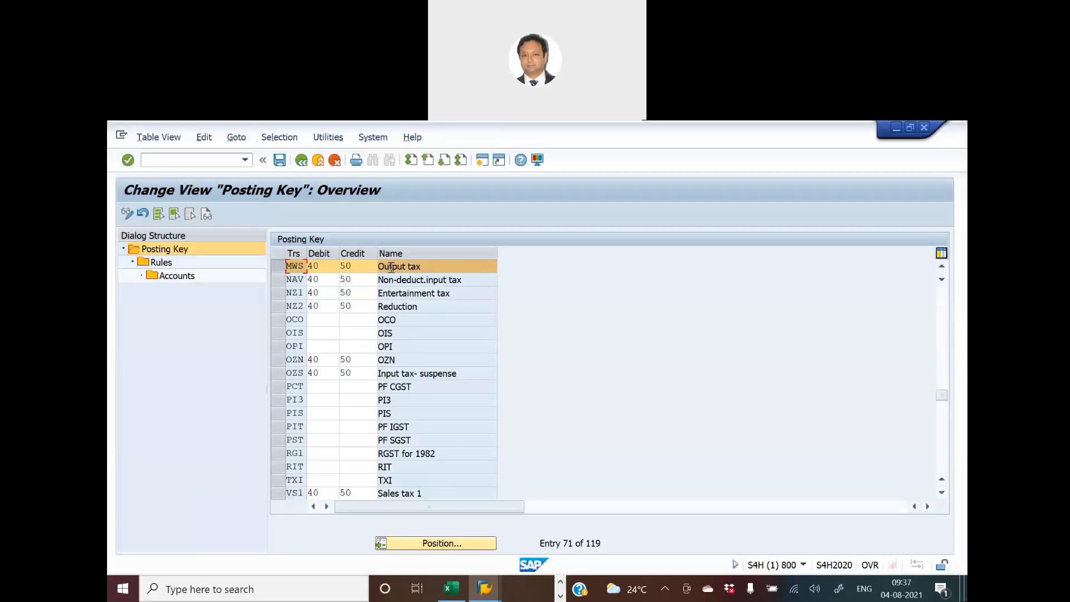
double_click(167, 267)
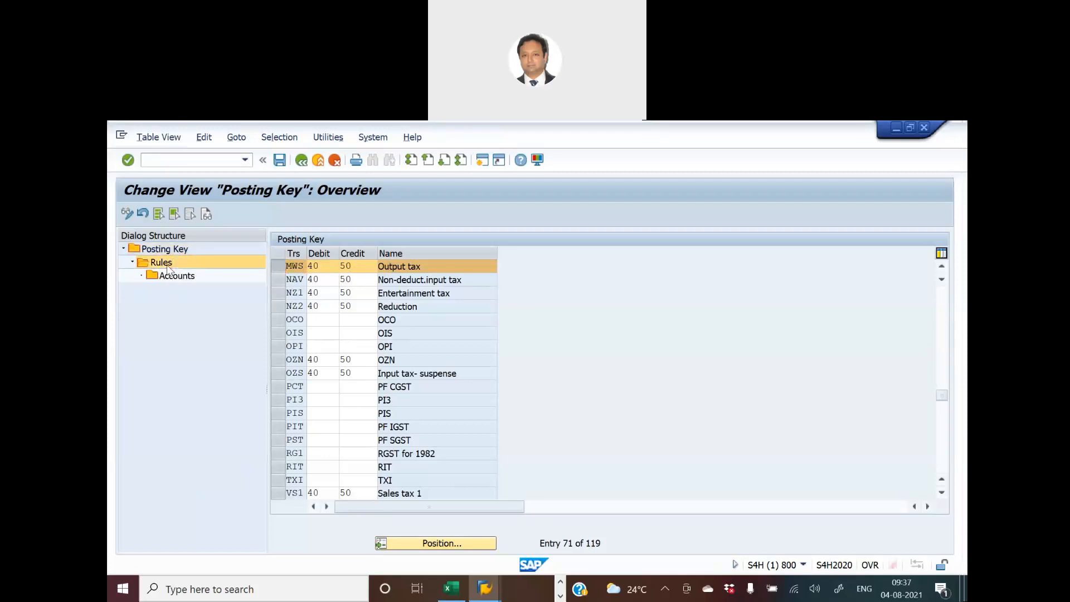
- Start positioning the rules list by chart of accounts and look up its code in the Blue Print-Video sheet in Excel
left_click(430, 547)
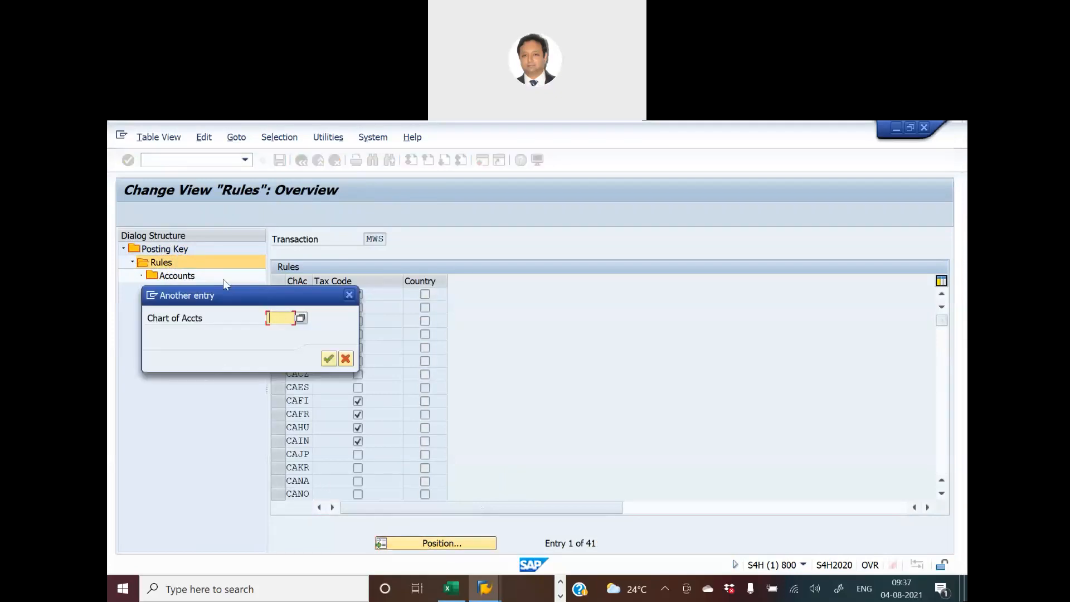
left_click_drag(232, 297, 519, 286)
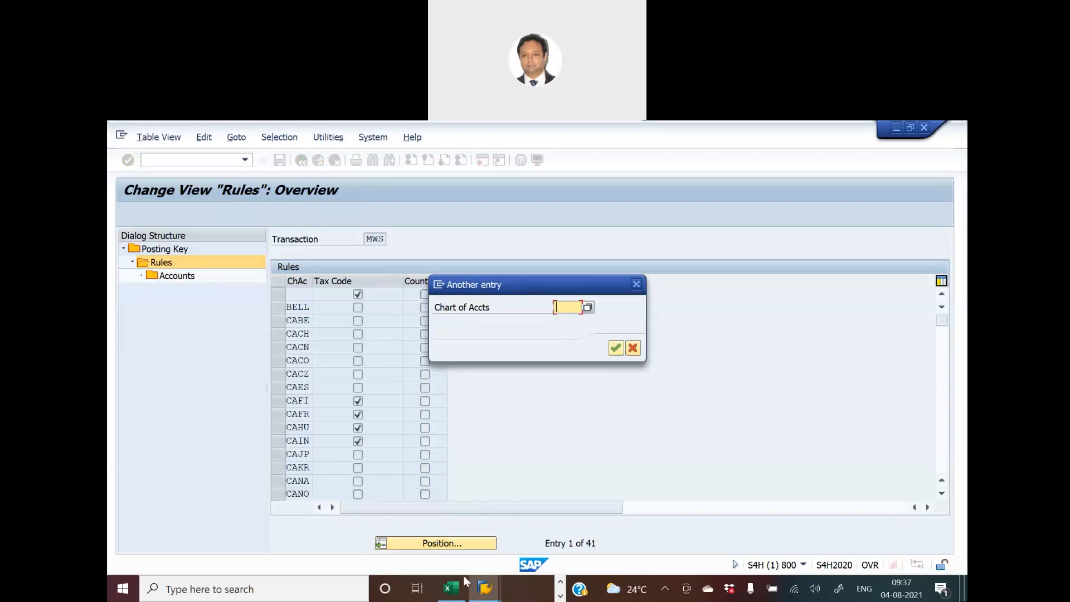
left_click(449, 592)
left_click(246, 552)
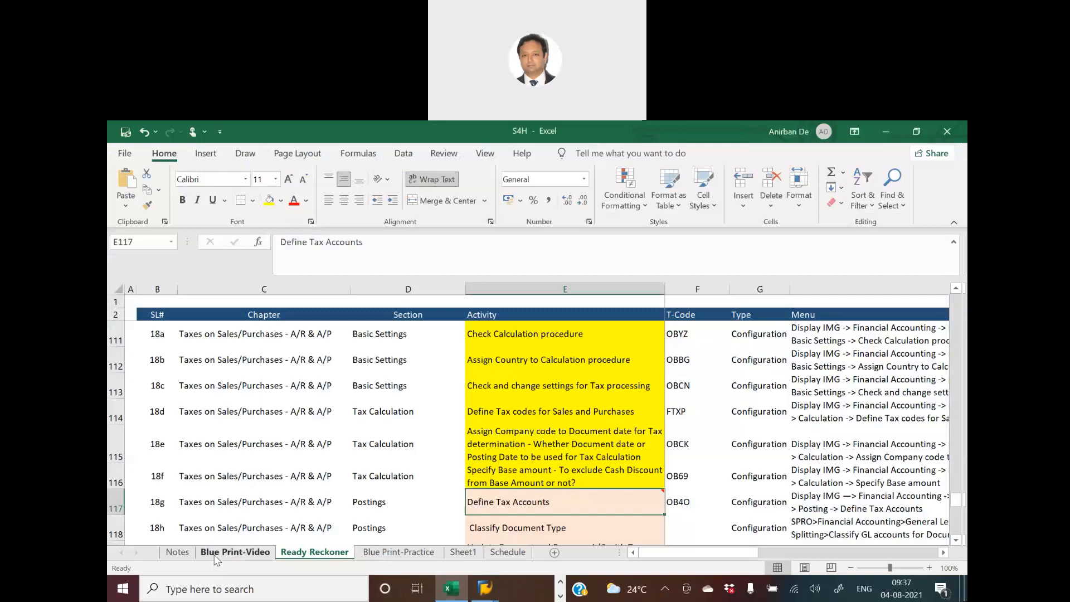
scroll(552, 477, "up", 8)
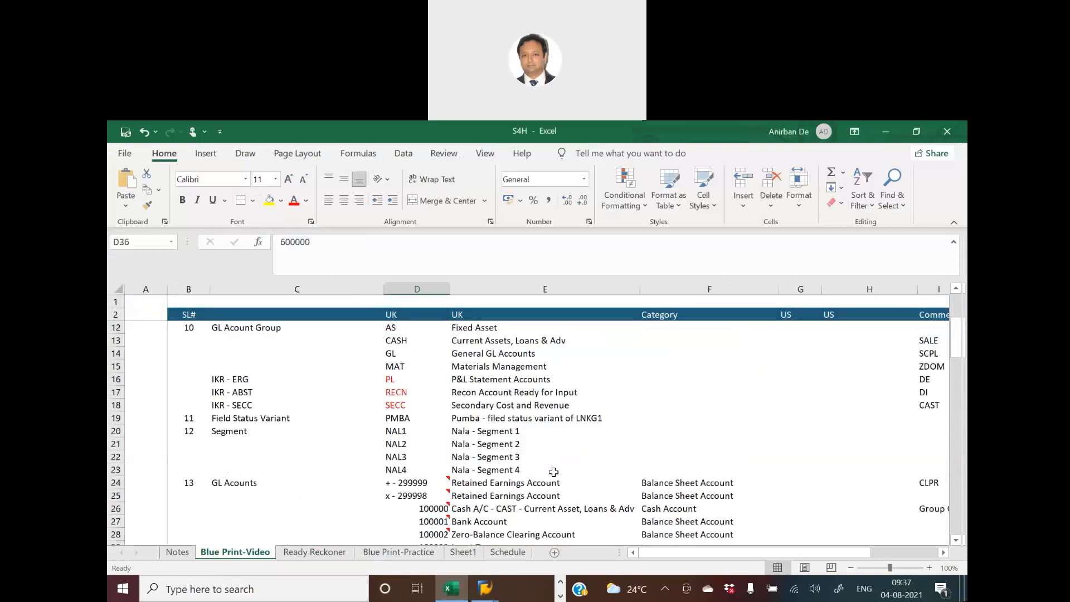
left_click(394, 405)
left_click(487, 407)
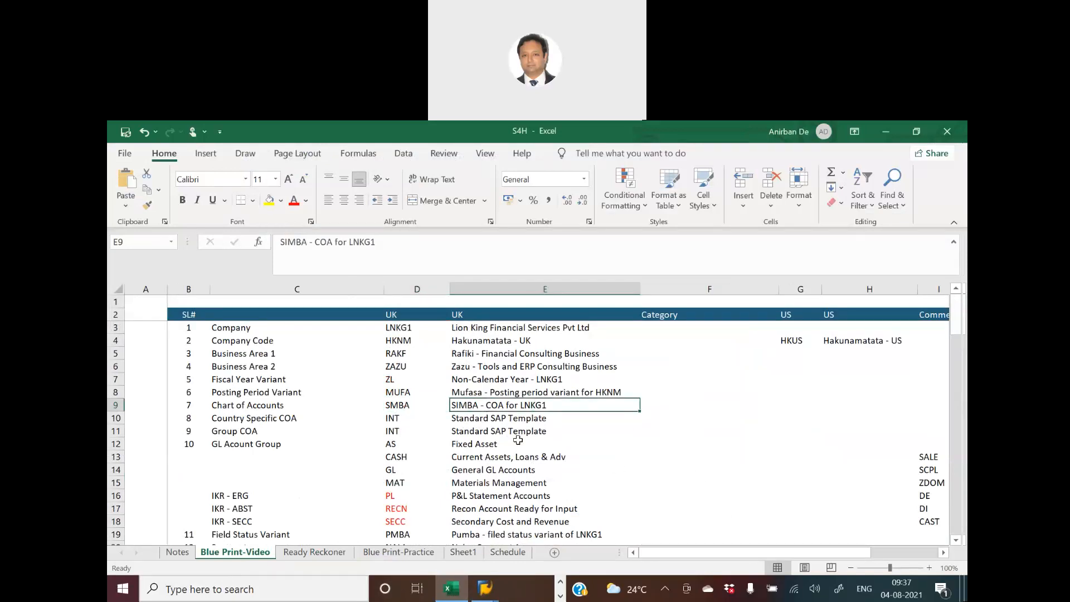
- Return to SAP, position the rules list at chart of accounts SMBA, select that entry and open its accounts
key("alt+Tab")
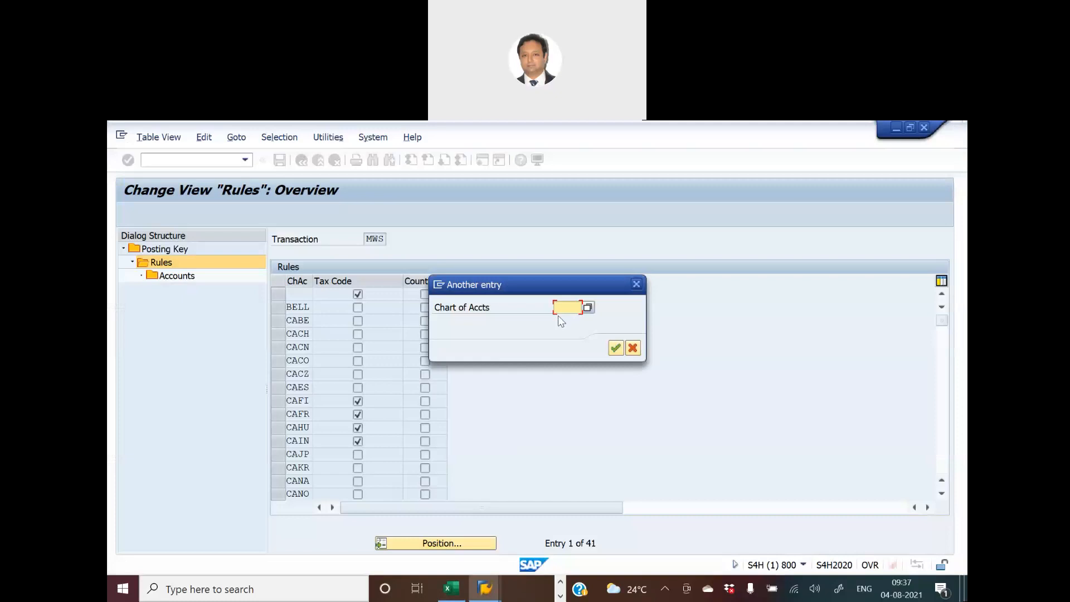
type("SMBA")
key("Return")
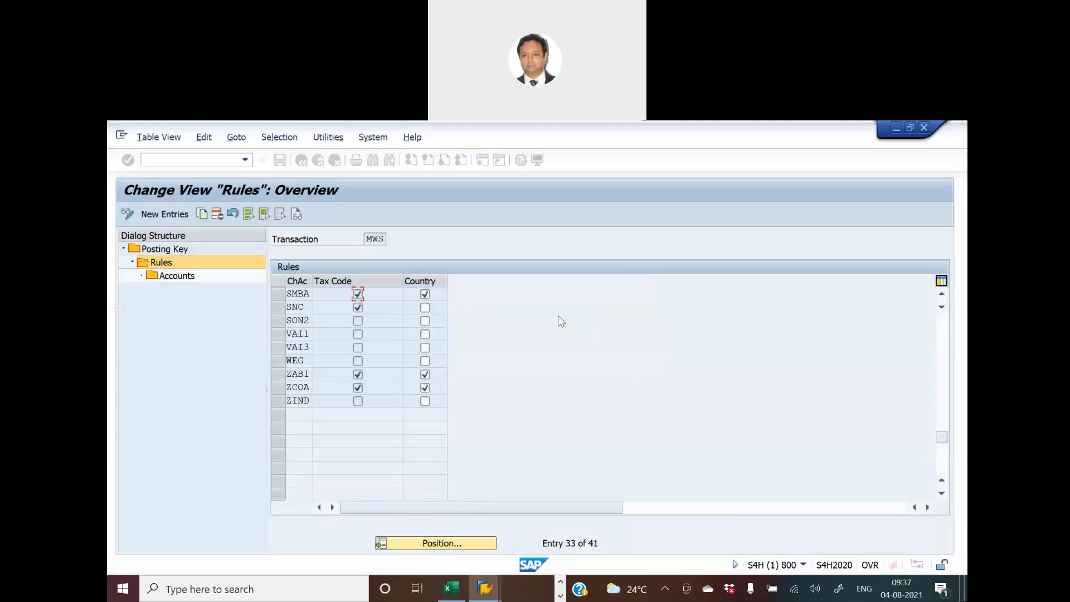
left_click(279, 295)
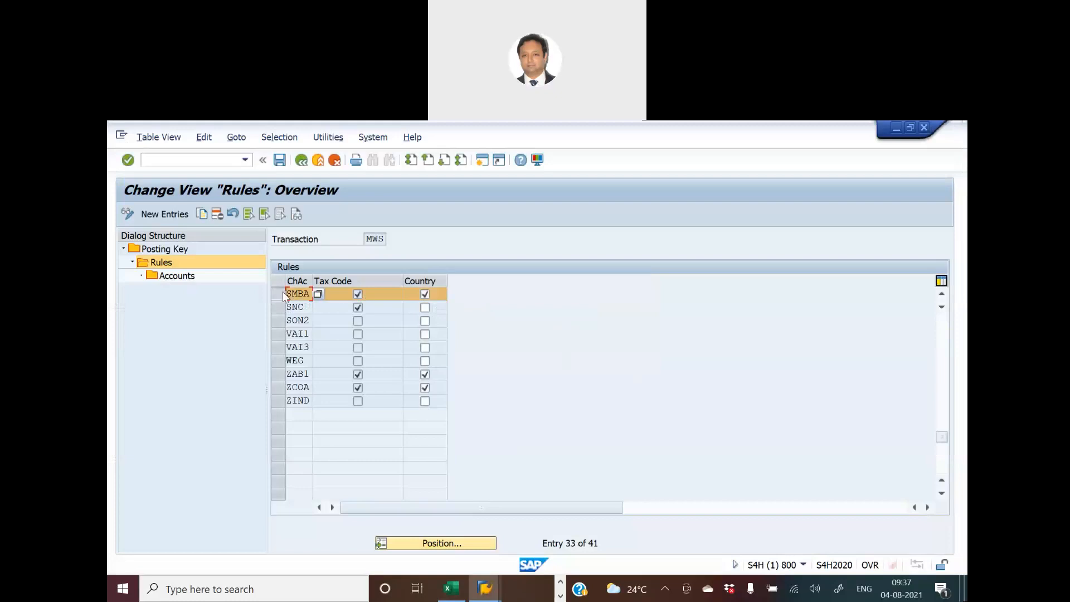
double_click(176, 277)
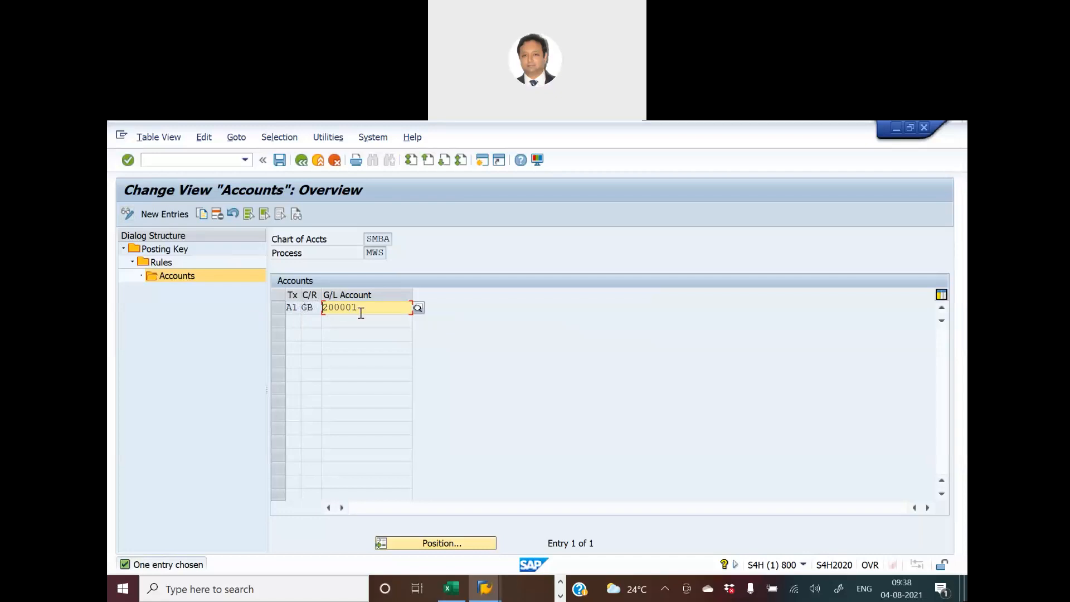
- Open a new SAP session, start transaction FS00 and expand the General G/L Accounts group for company code HKNM
left_click(484, 163)
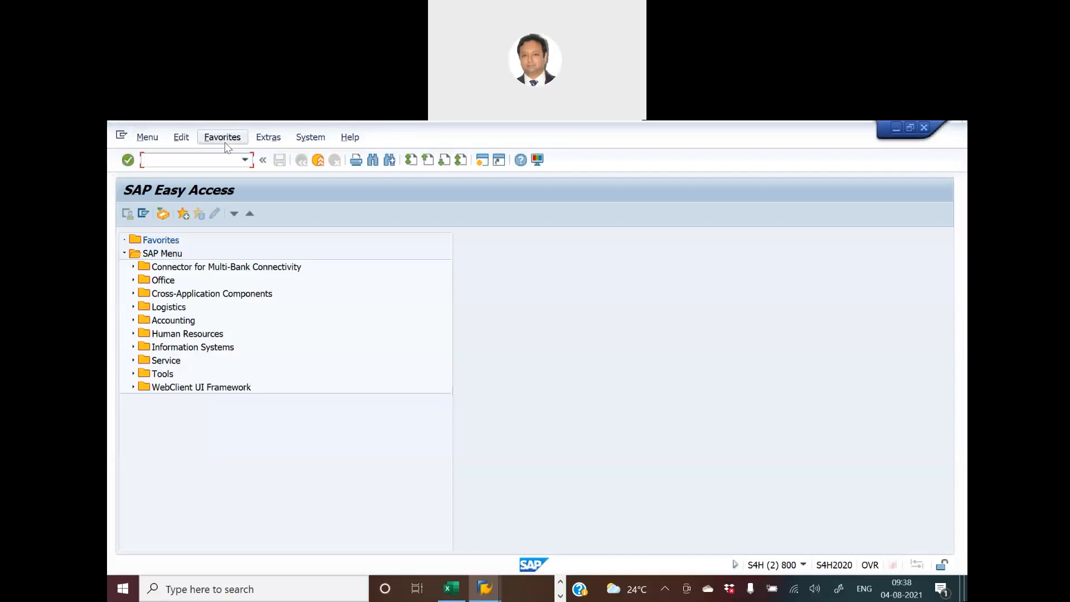
type("fs00")
key("Return")
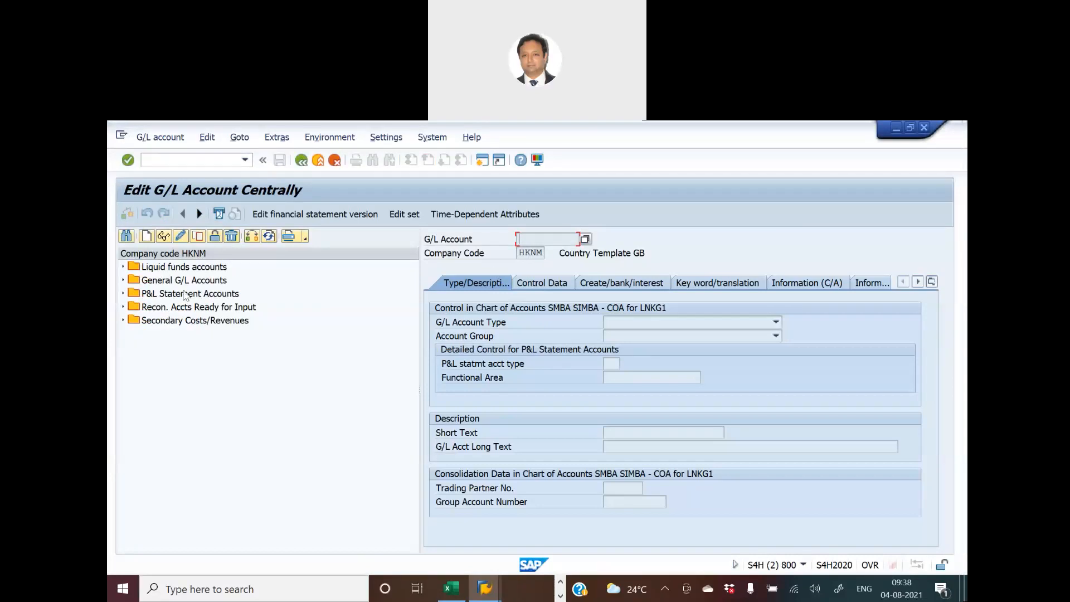
left_click(123, 280)
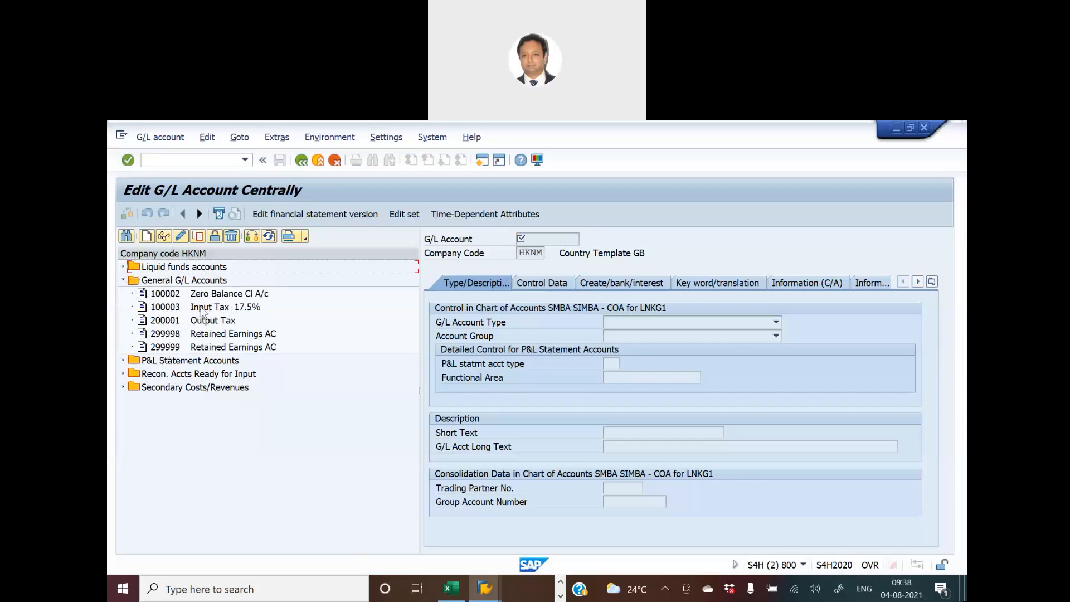
- Compare the G/L account assigned to tax code A1 with the account list and display account 200001 Output Tax
key("alt+Tab")
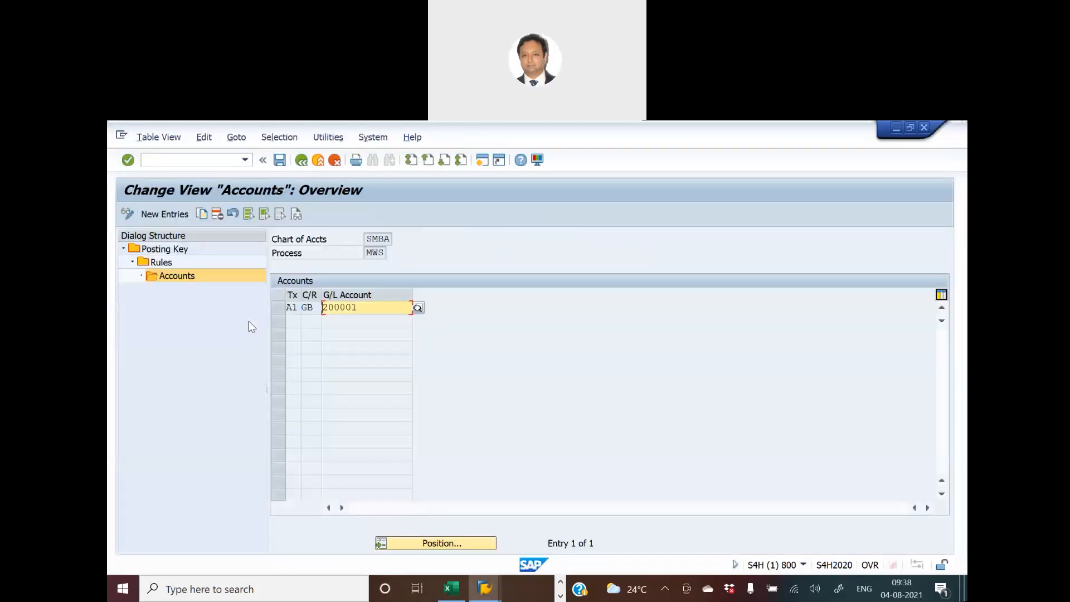
key("alt+Tab")
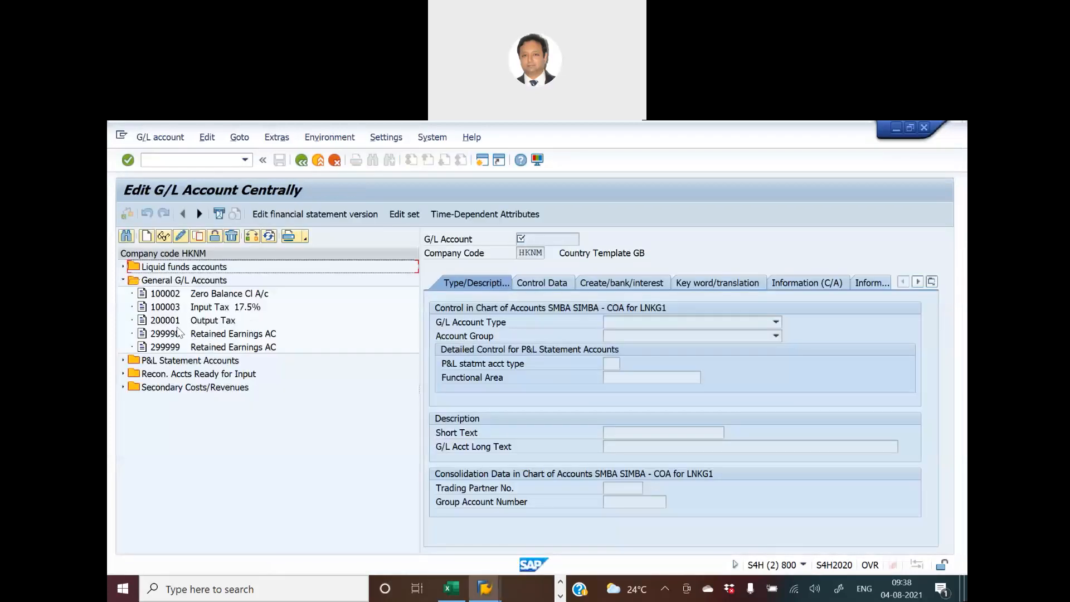
key("alt+Tab")
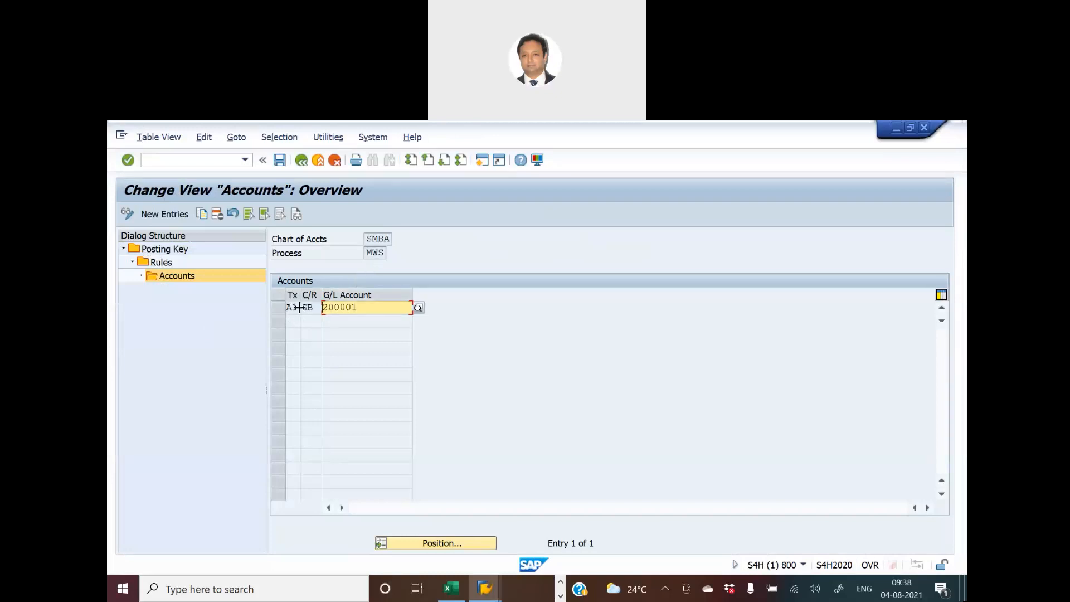
key("alt+Tab")
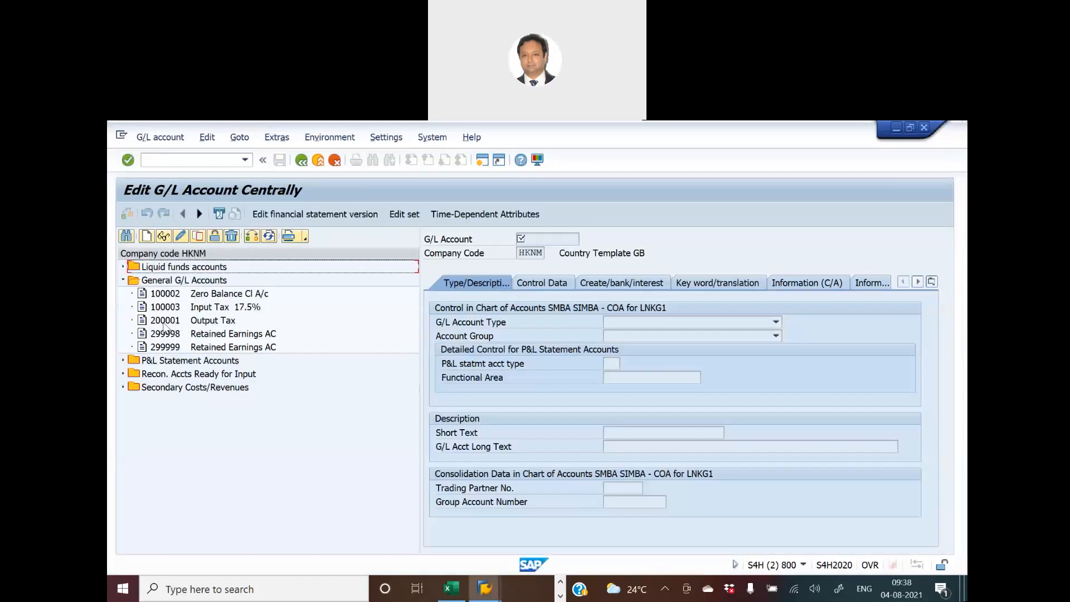
left_click(165, 321)
left_click(164, 238)
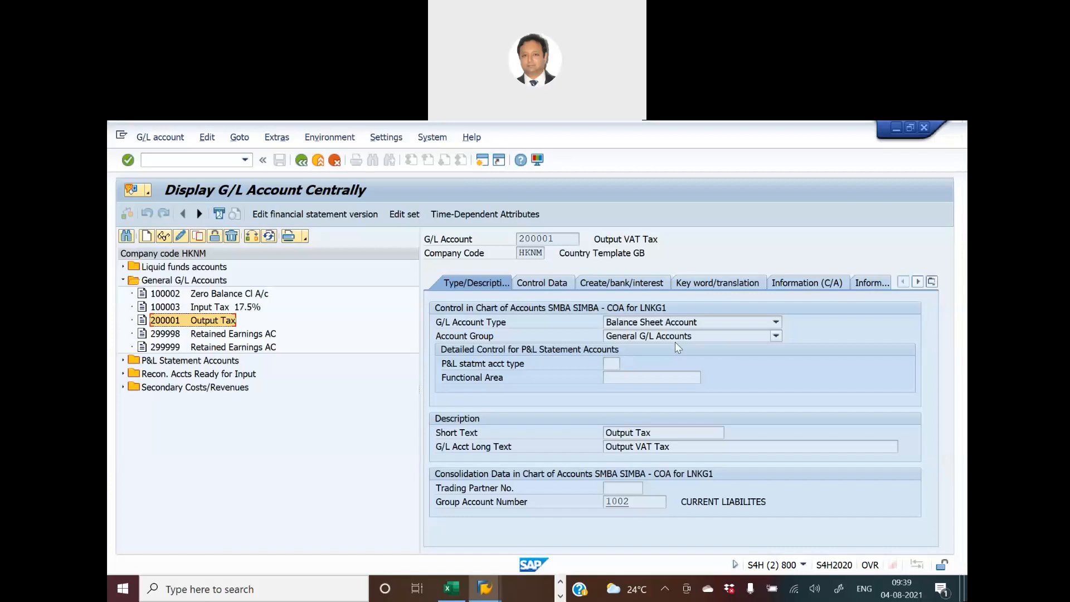
- Check the liability account number range in Sheet1 of the Excel workbook and the account group options of the output tax account in SAP
key("alt+Tab")
key("alt+Tab")
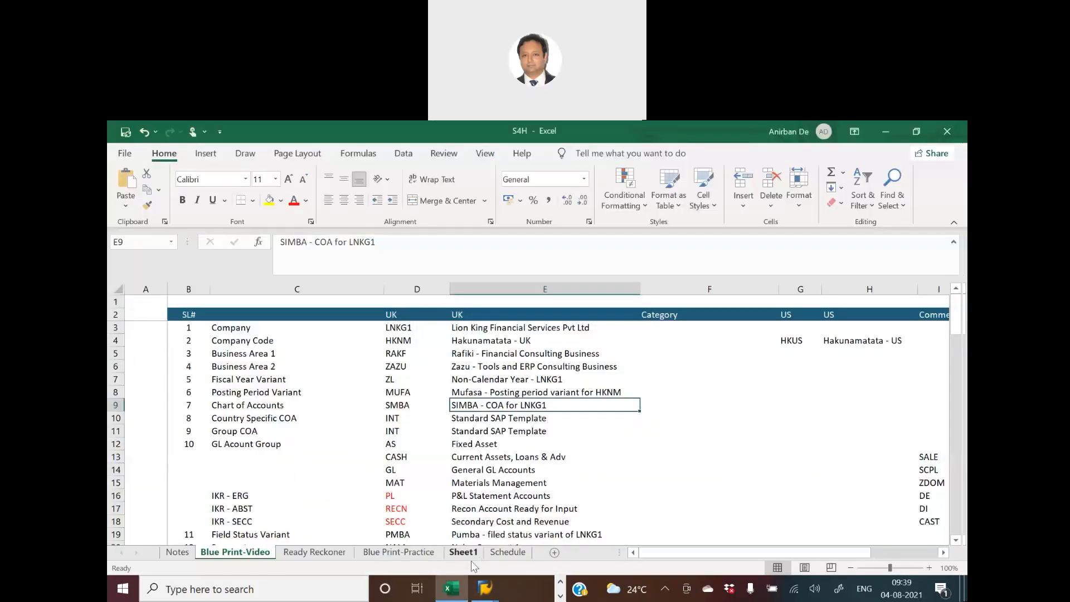
left_click(463, 552)
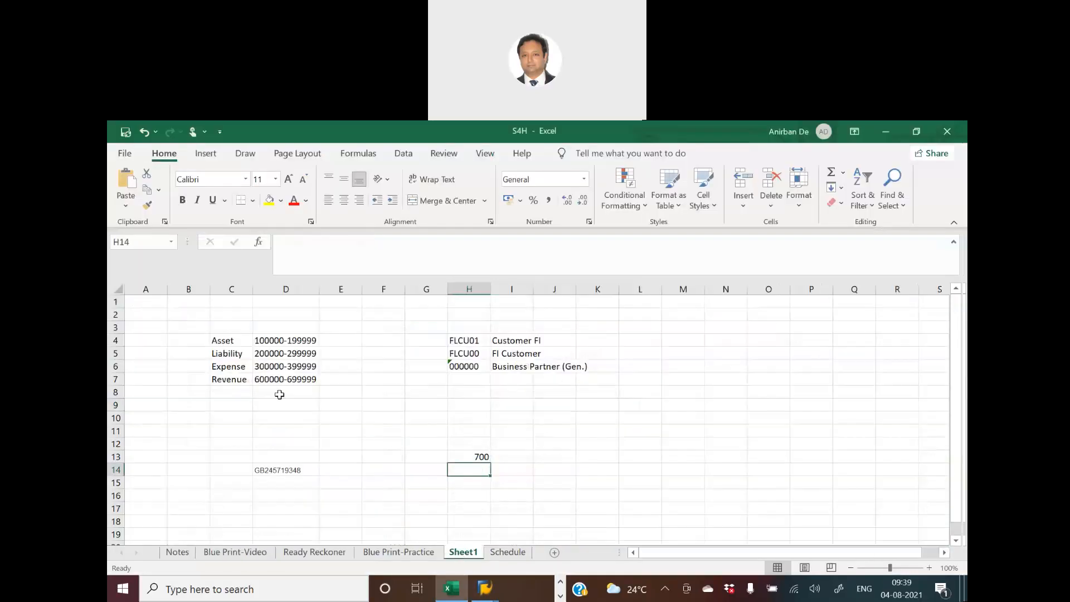
left_click(255, 355)
left_click(224, 354)
left_click(277, 354)
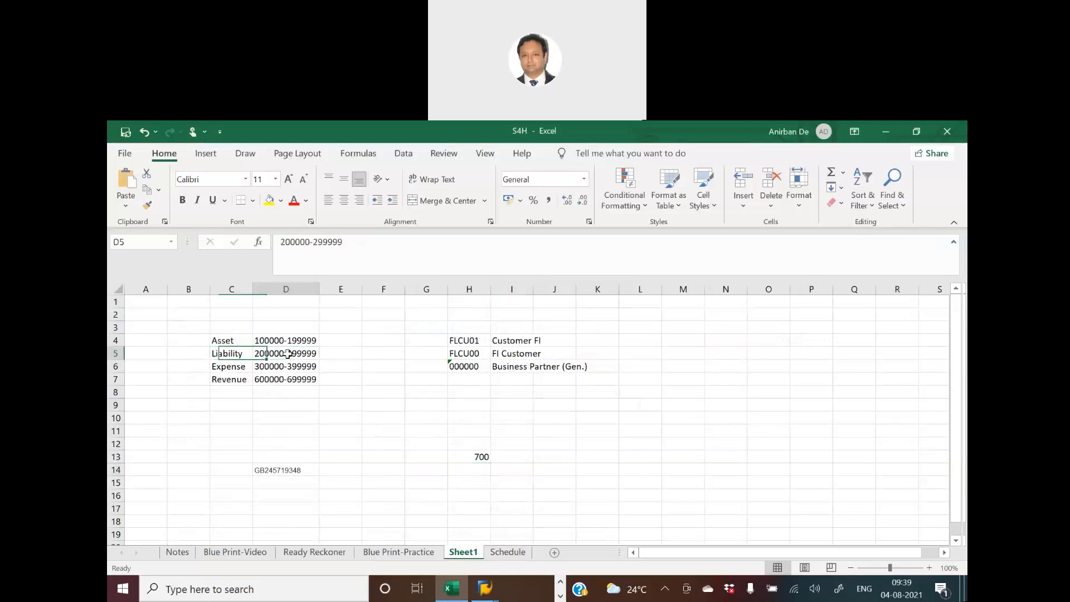
left_click(227, 355)
key("alt+Tab")
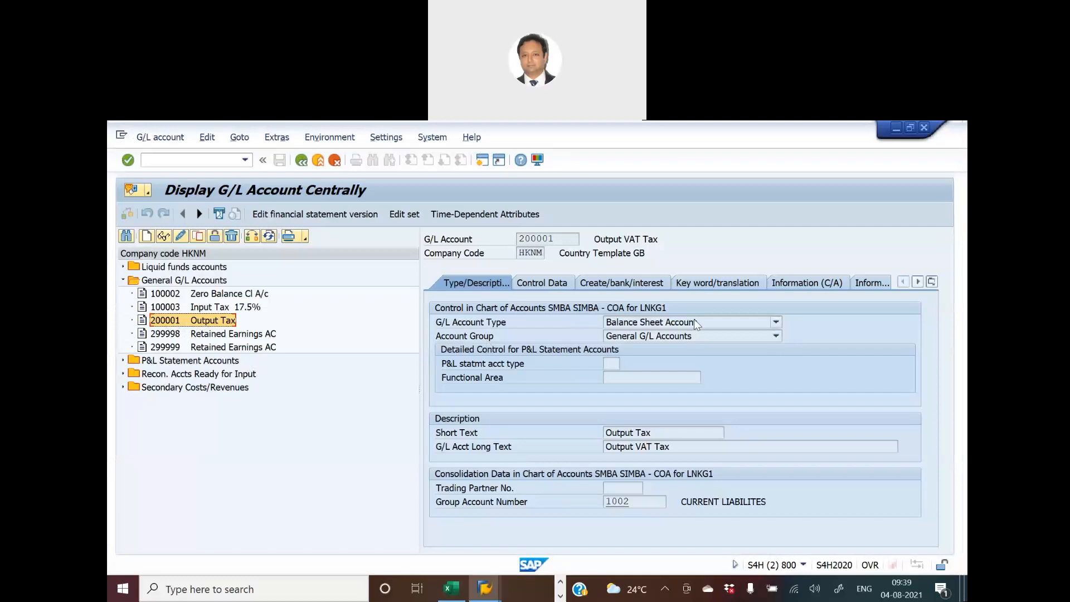
left_click(776, 336)
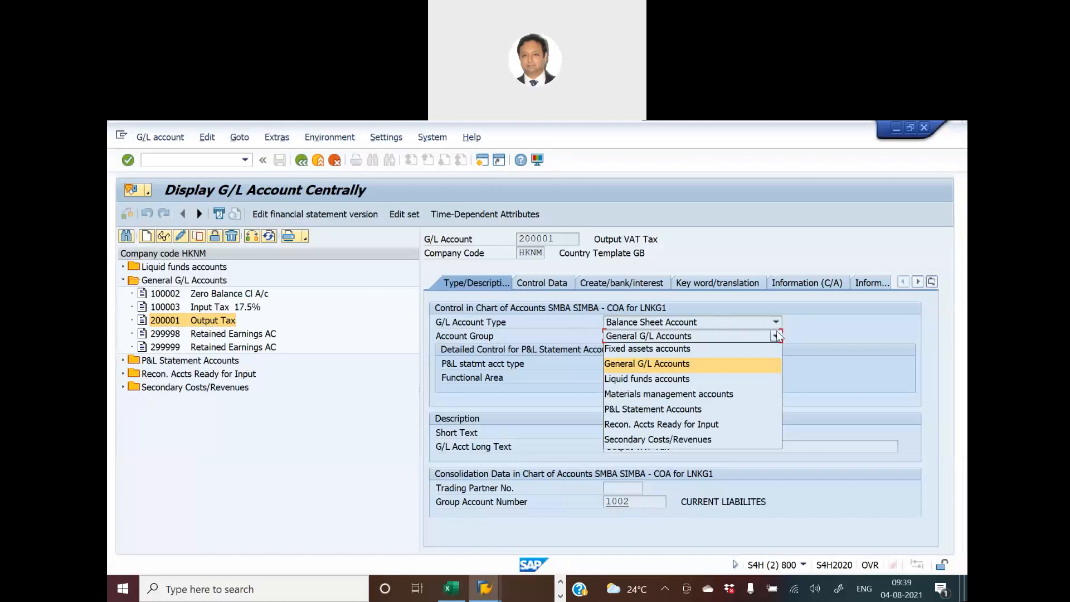
left_click(779, 336)
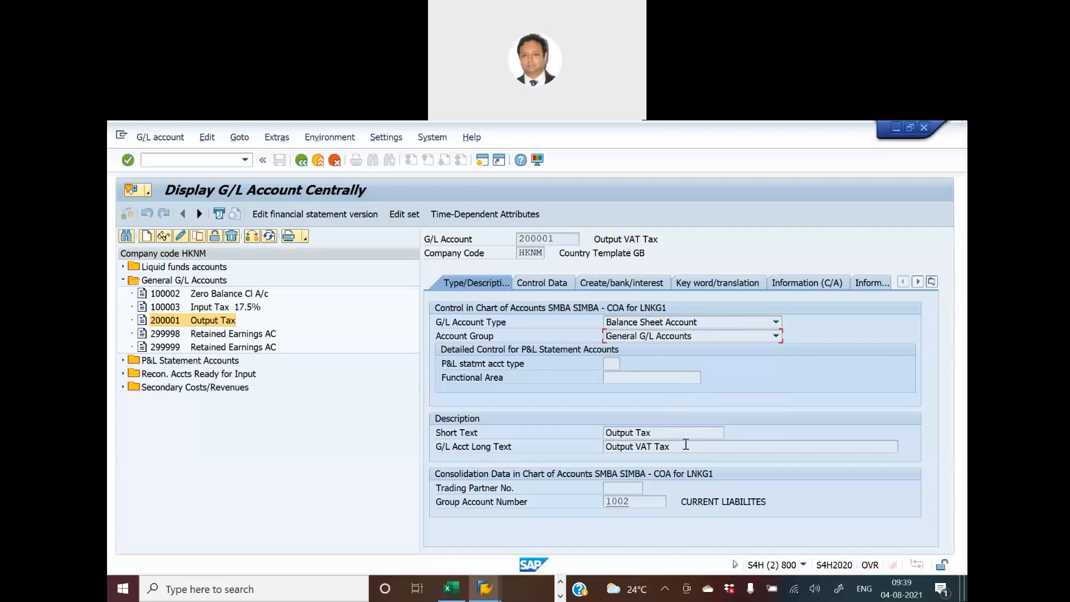
- Recheck the tax account assignment in the Accounts view and display the control data of the Output Tax account
key("alt+Tab")
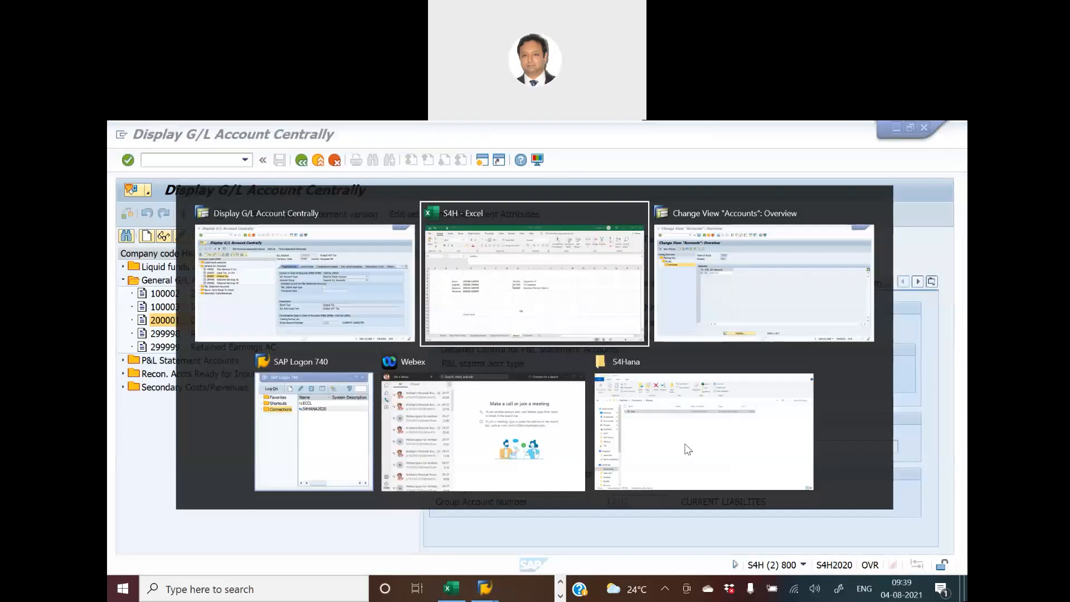
key("alt+Tab")
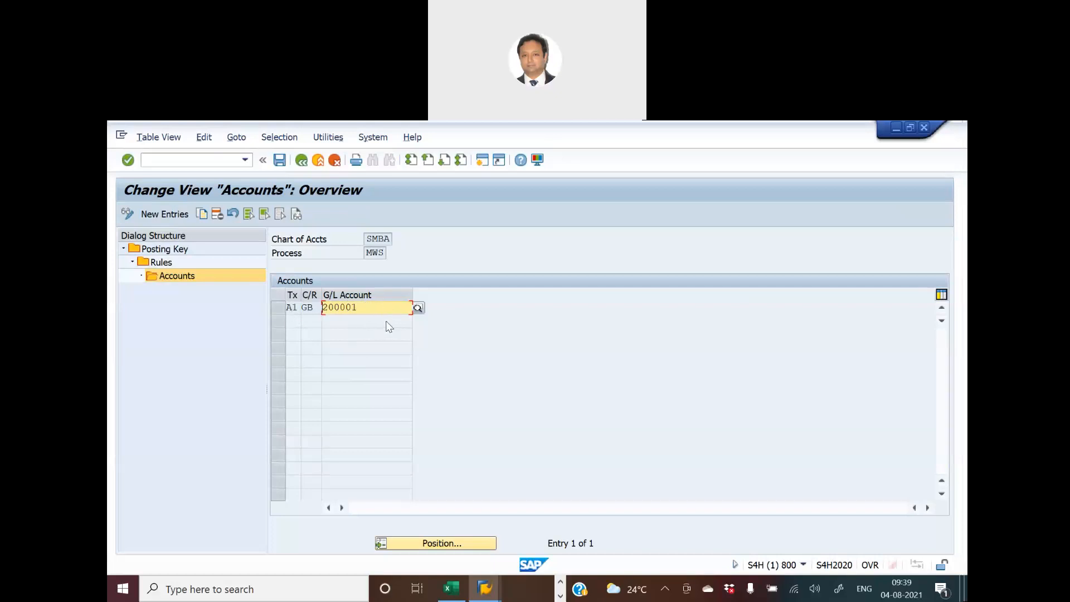
key("alt+Tab")
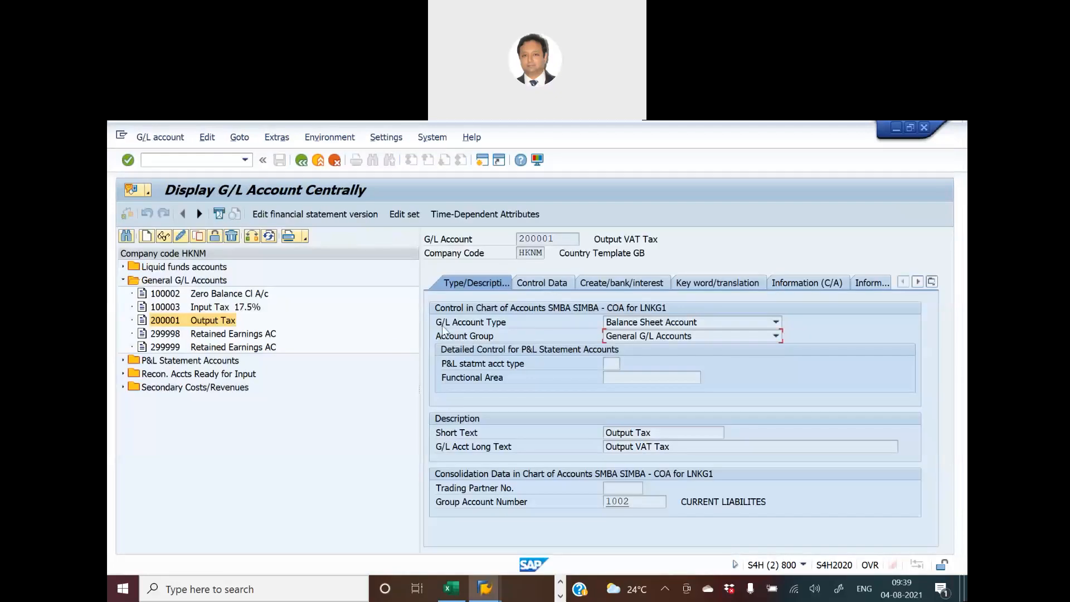
key("Tab")
left_click(540, 283)
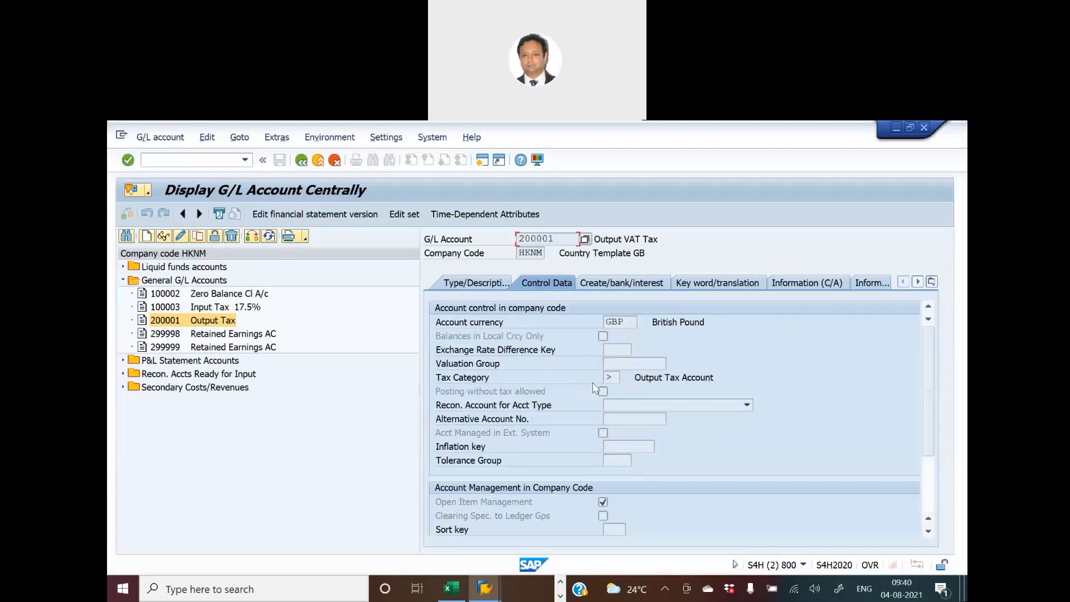
- Look up the possible tax category values for the Output Tax account, moving the value list aside before closing it
left_click(611, 378)
left_click(626, 377)
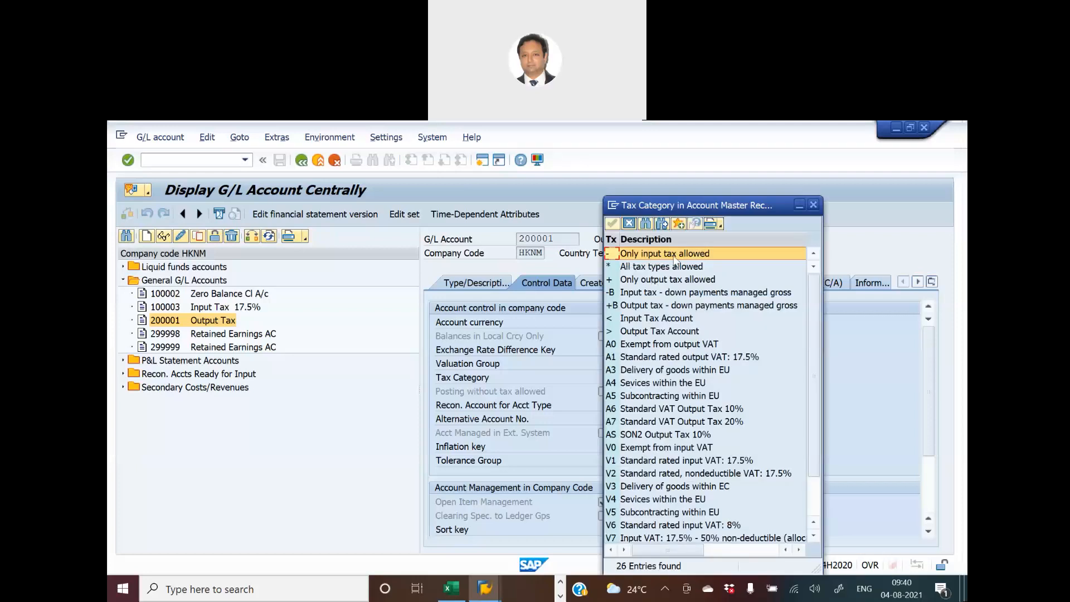
left_click_drag(650, 213, 761, 199)
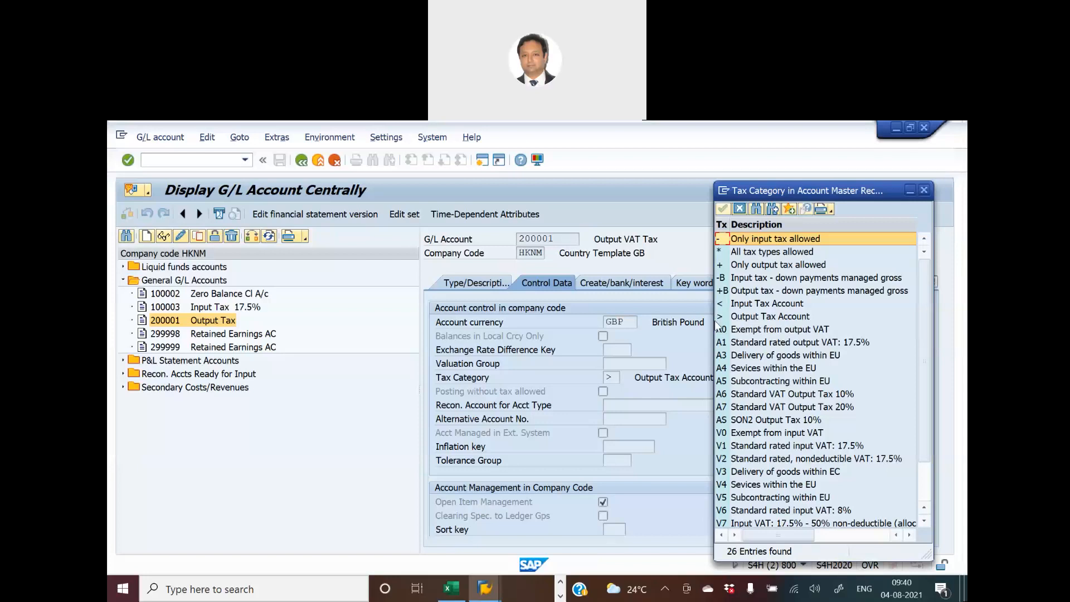
left_click(924, 191)
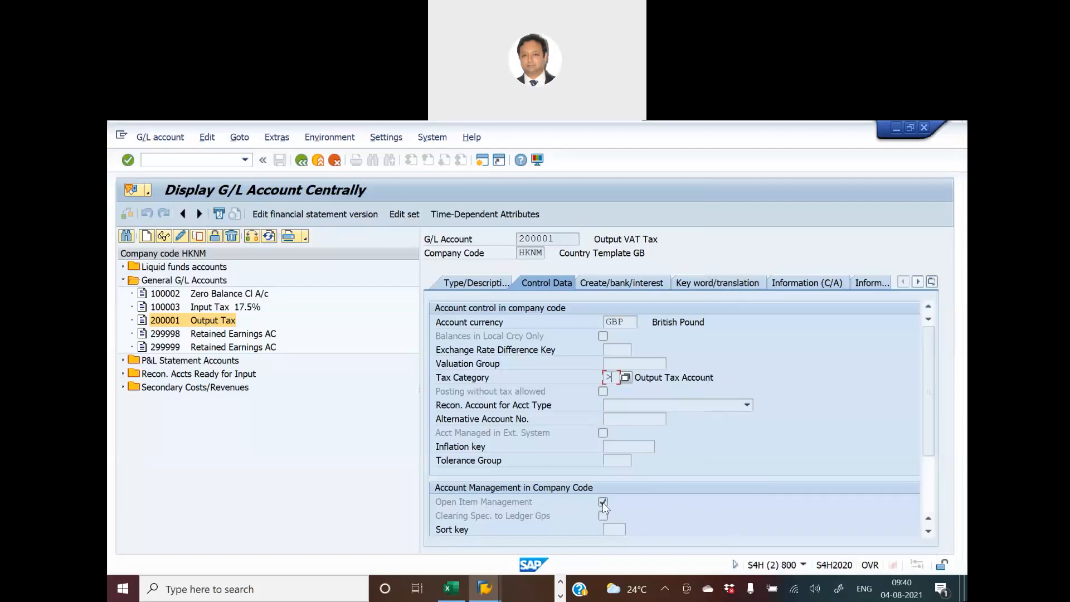
- Check the document creation settings of account 200001 against the Accounts view and select account 100003 Input Tax 17.5% in the account list
left_click(607, 284)
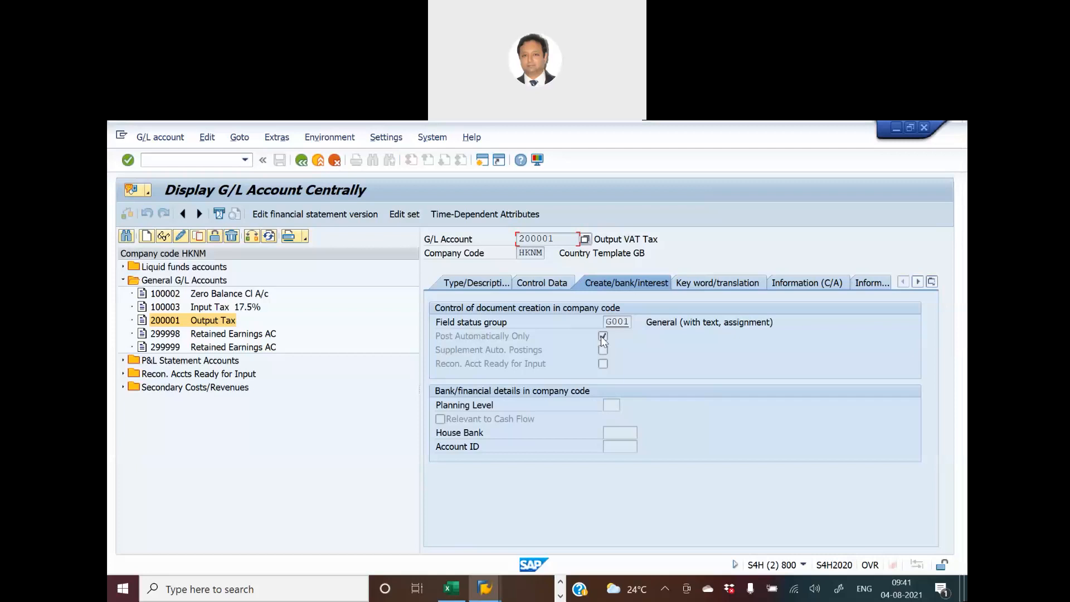
key("alt+Tab")
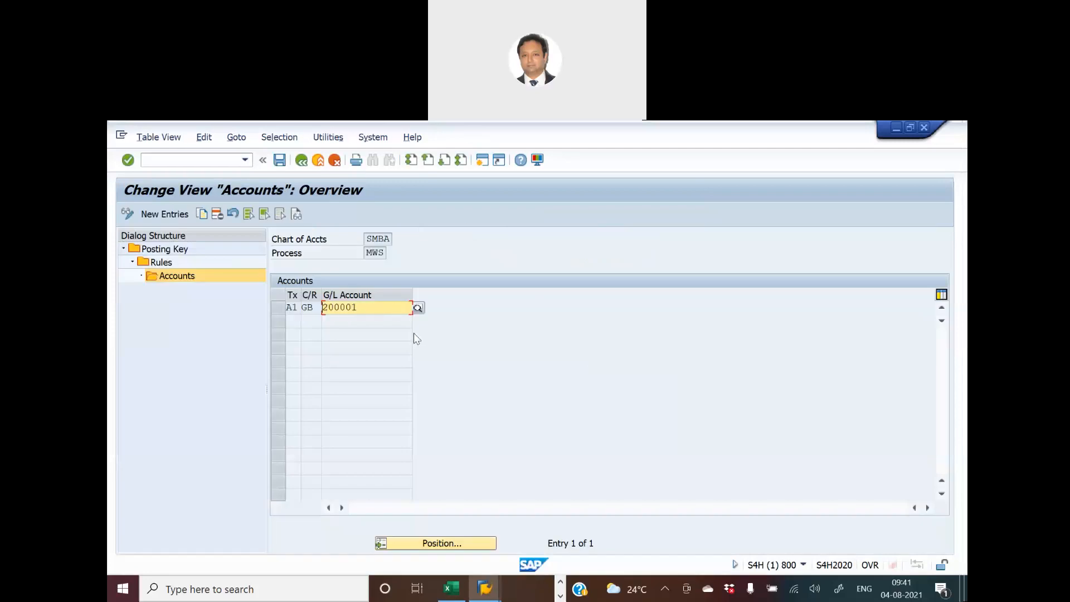
key("alt+Tab")
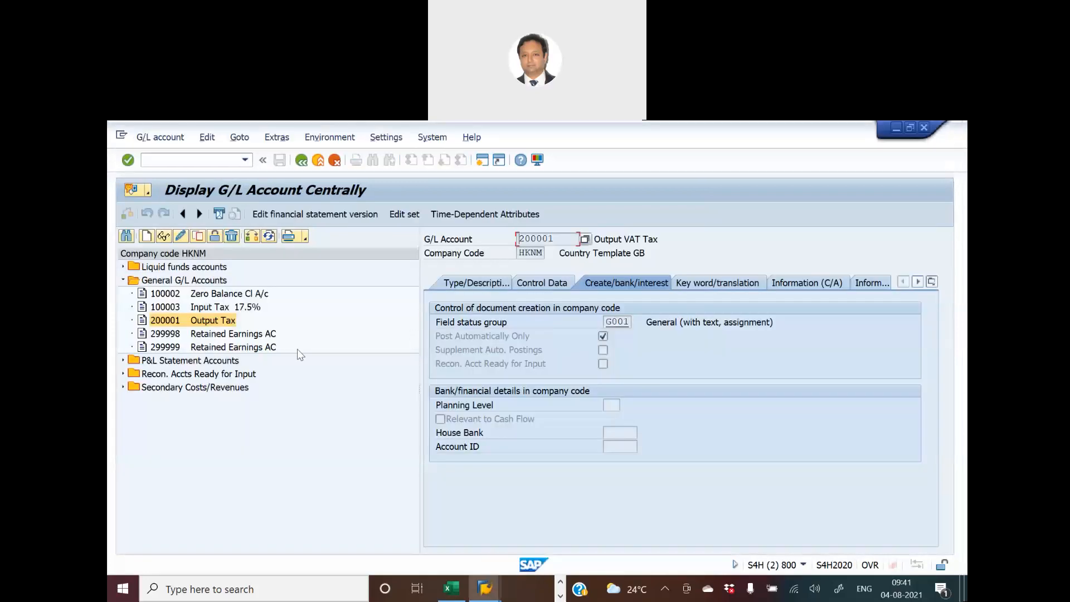
left_click(167, 310)
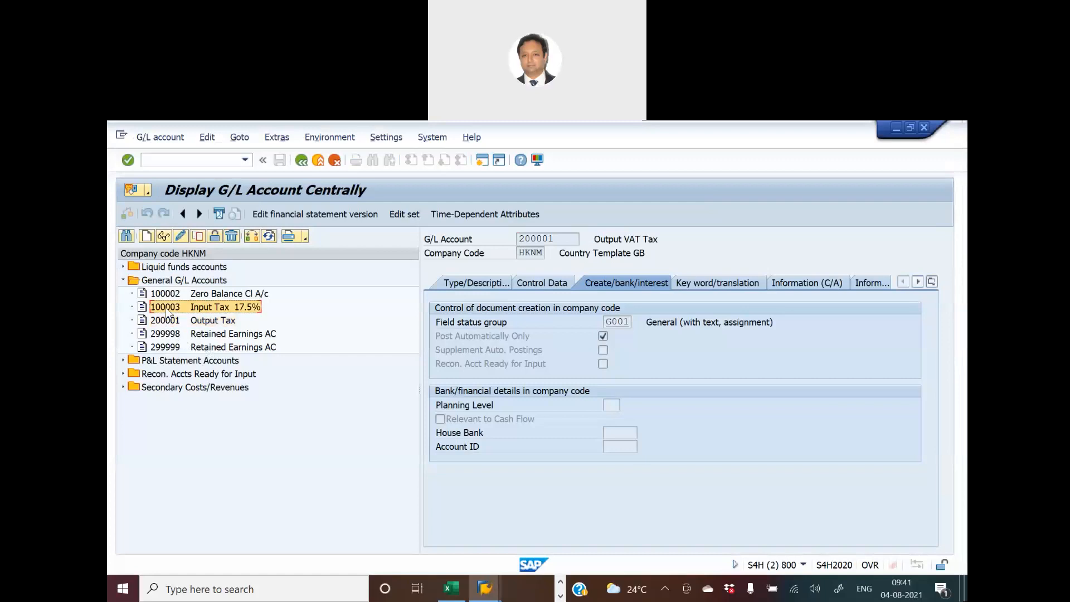
- Return to the Posting Key overview, position on transaction VST and open the rules for that input tax key
key("alt+Tab")
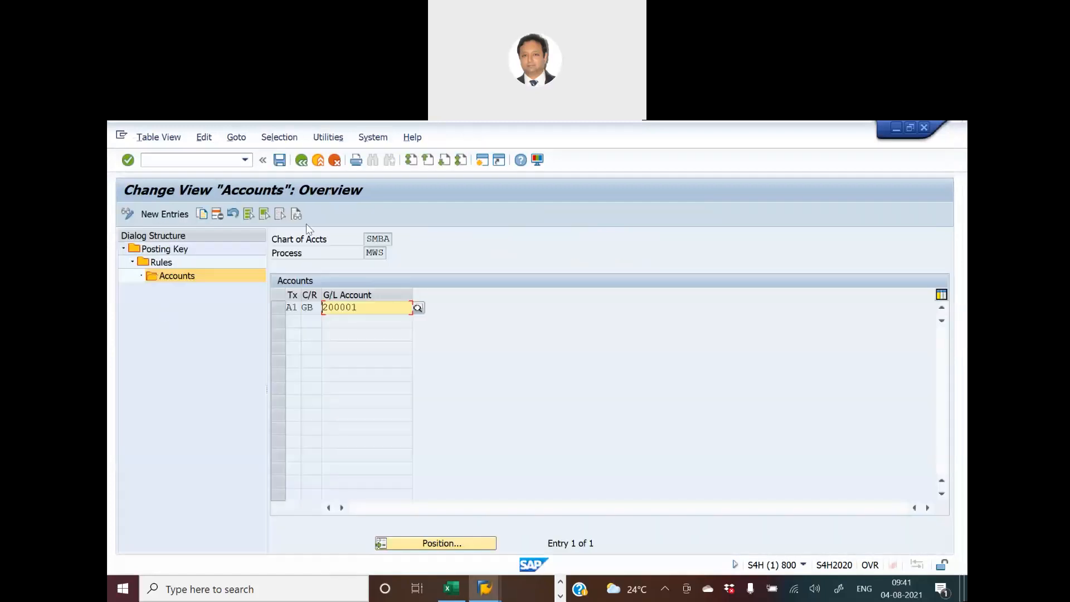
left_click(302, 161)
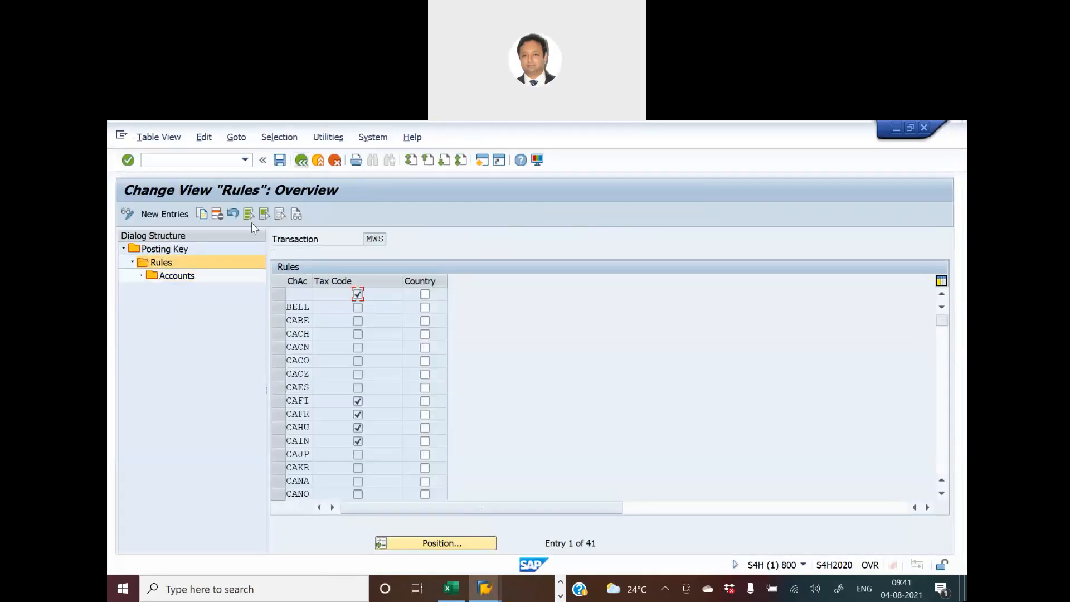
double_click(171, 249)
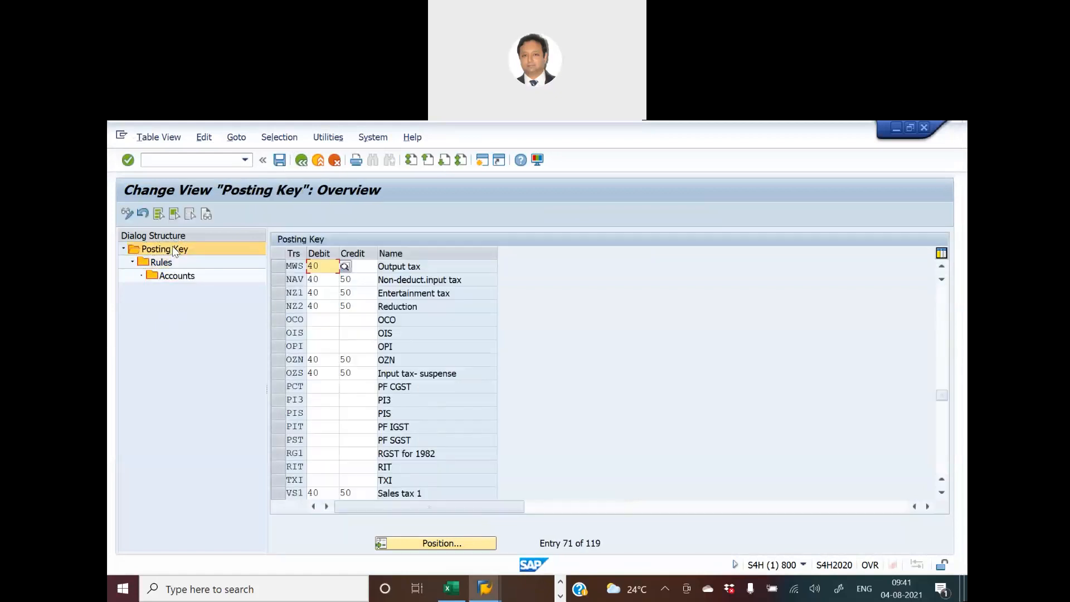
left_click(389, 539)
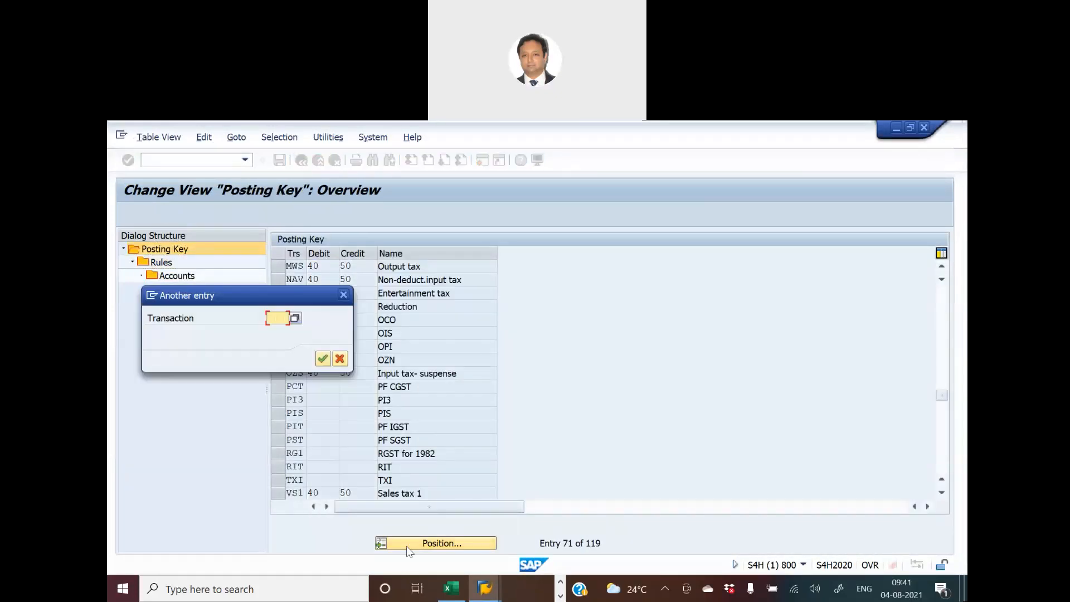
type("VST")
key("Return")
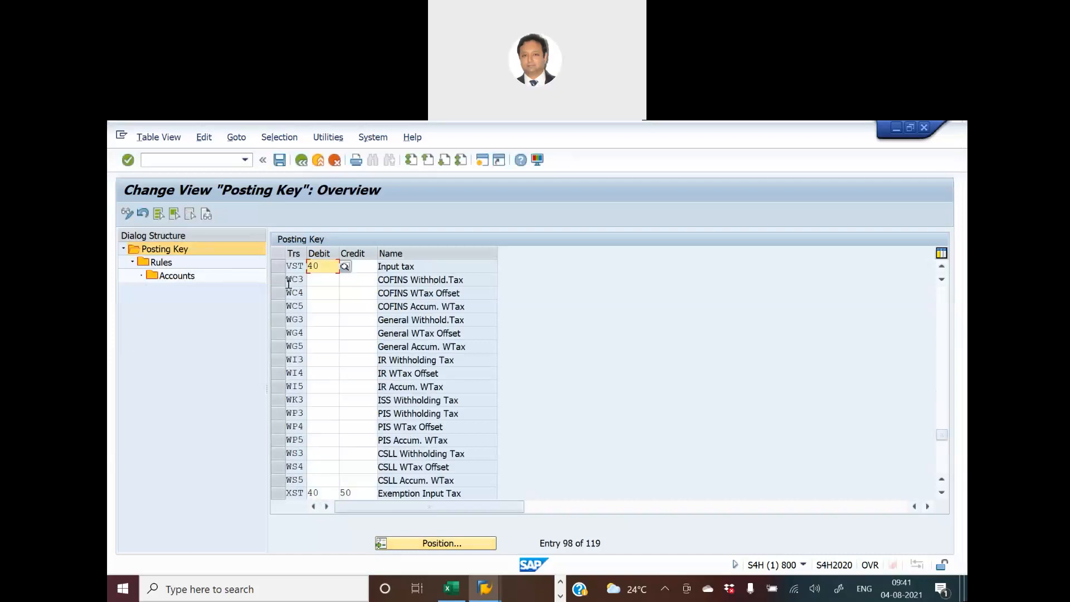
left_click(279, 265)
double_click(160, 264)
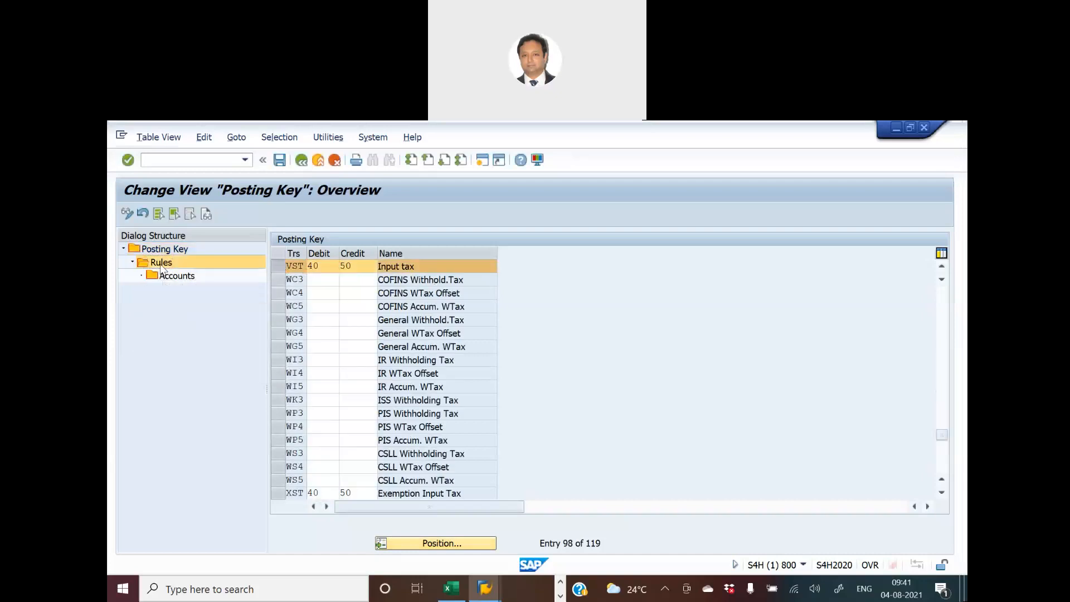
left_click(445, 543)
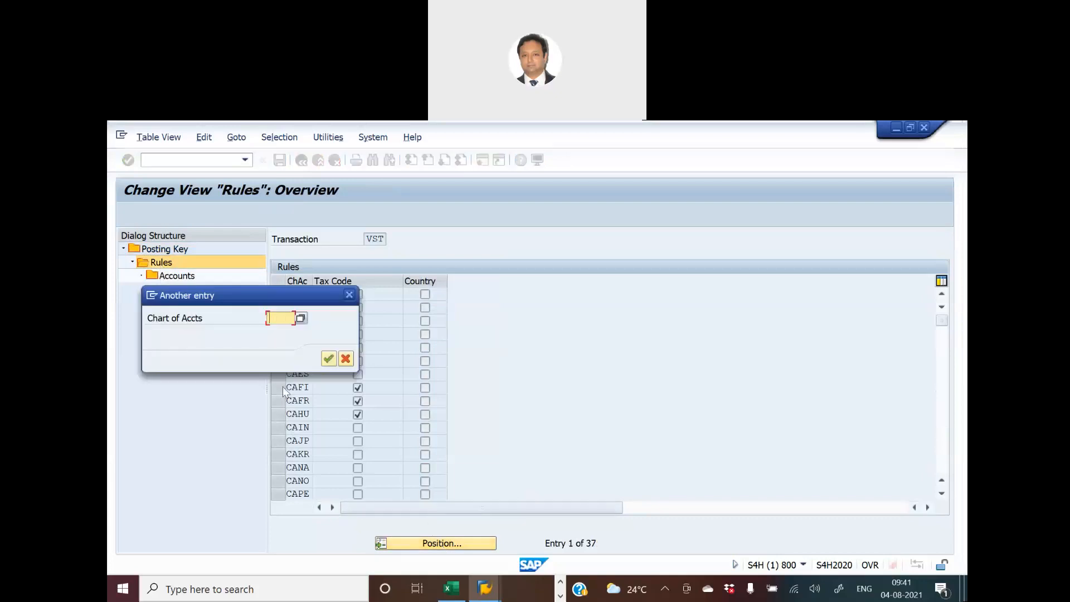
type("hknm")
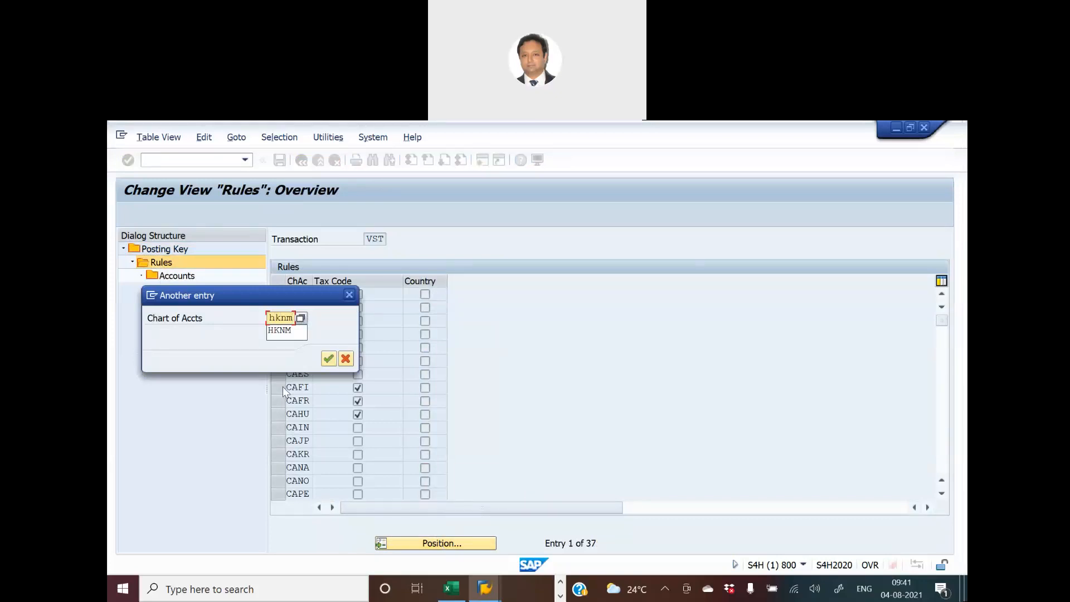
key("Return")
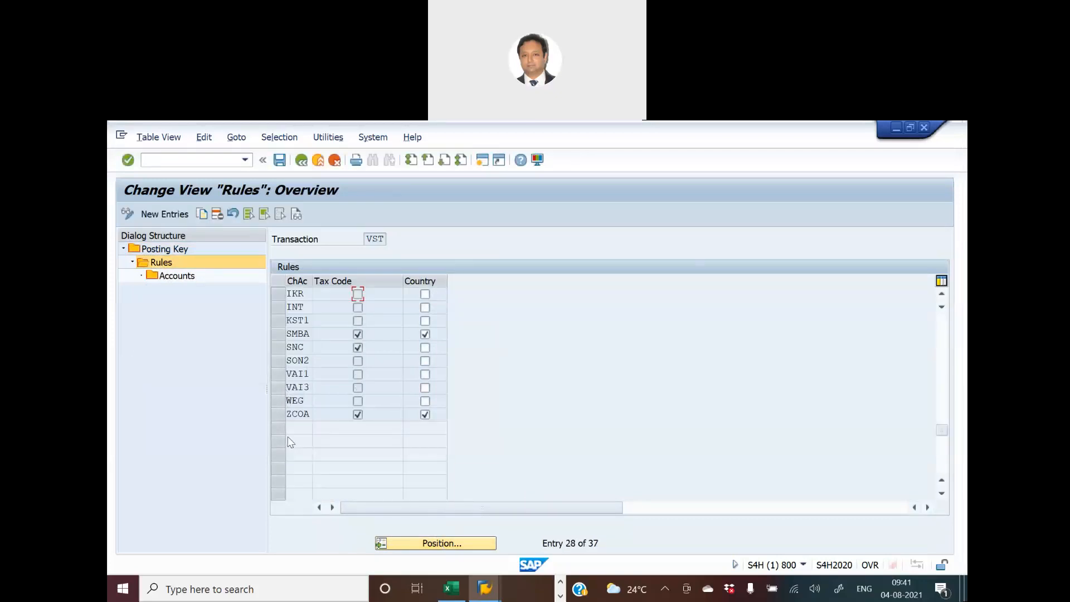
- Position the VST rules on chart of accounts SMBA and display its tax code account assignments
left_click(442, 545)
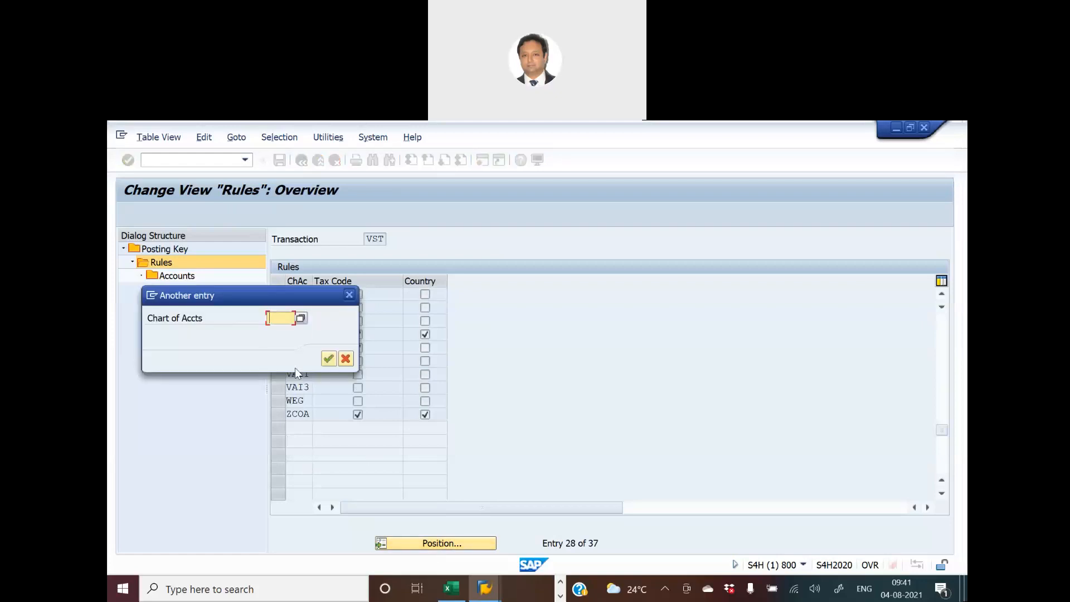
type("smba")
key("Return")
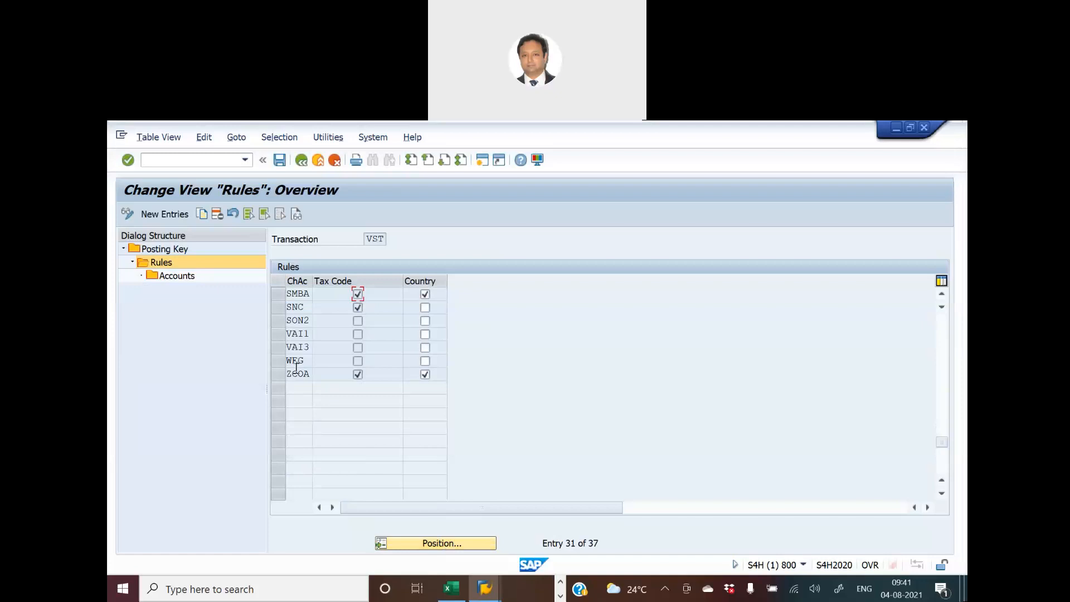
left_click(276, 294)
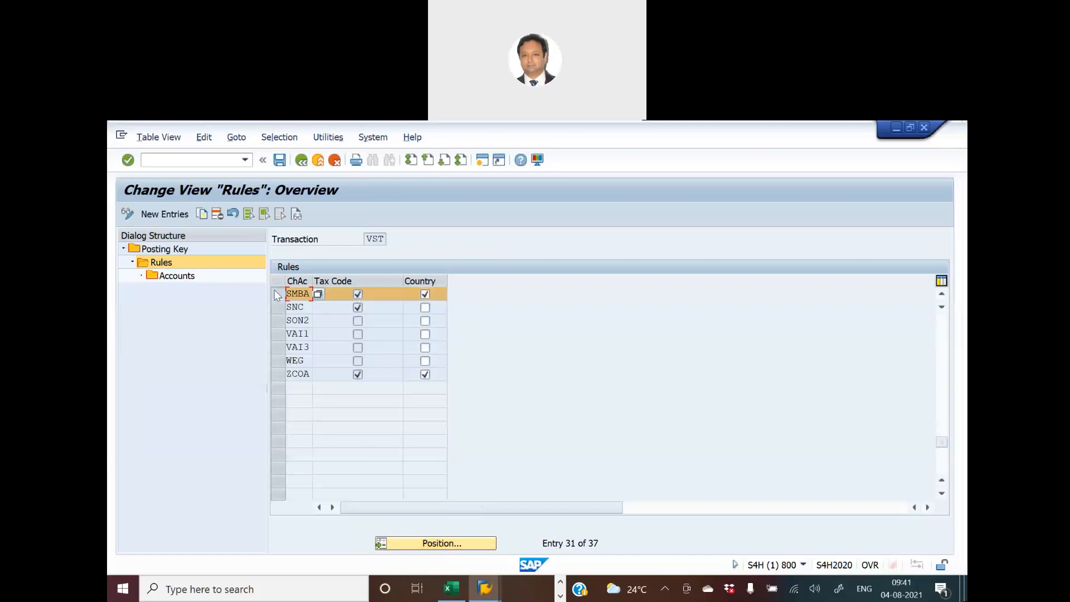
double_click(170, 277)
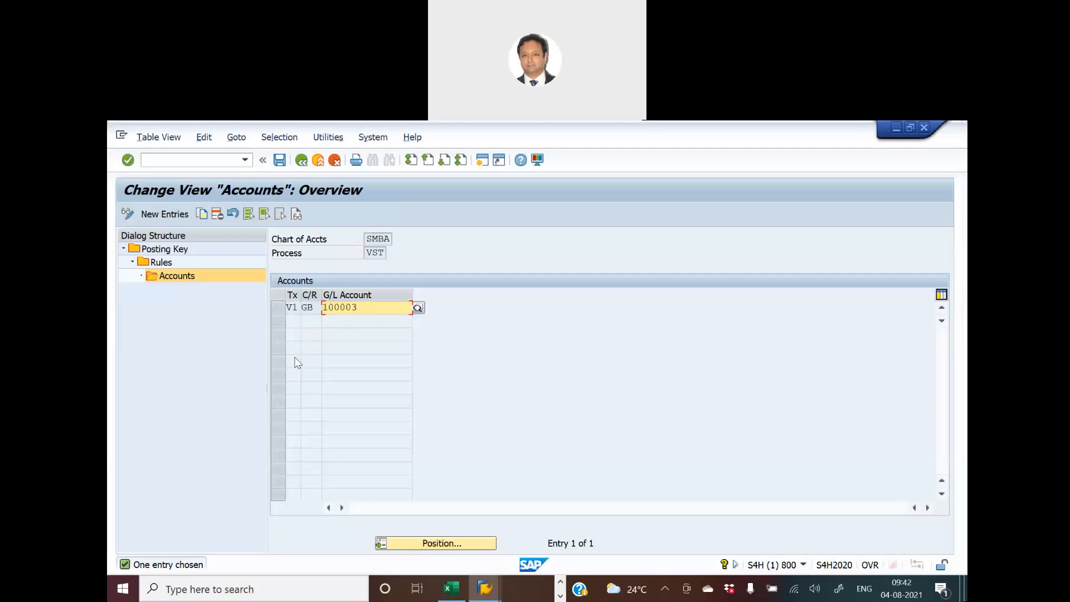
- Start a new VST account assignment and pick tax code V0 by searching the tax code list for procedure TAXGB
left_click(141, 213)
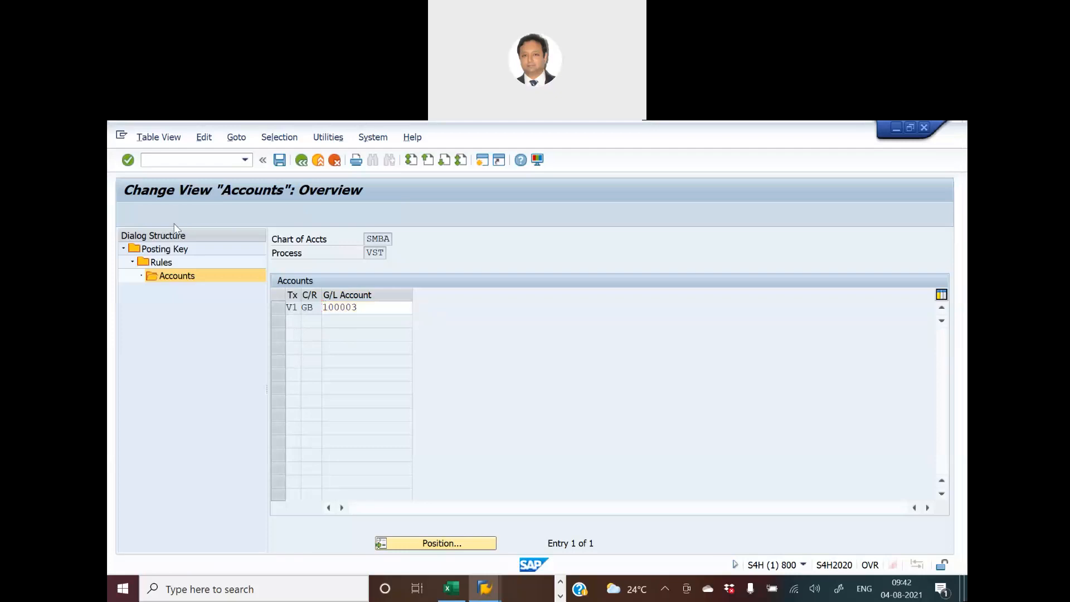
left_click(306, 309)
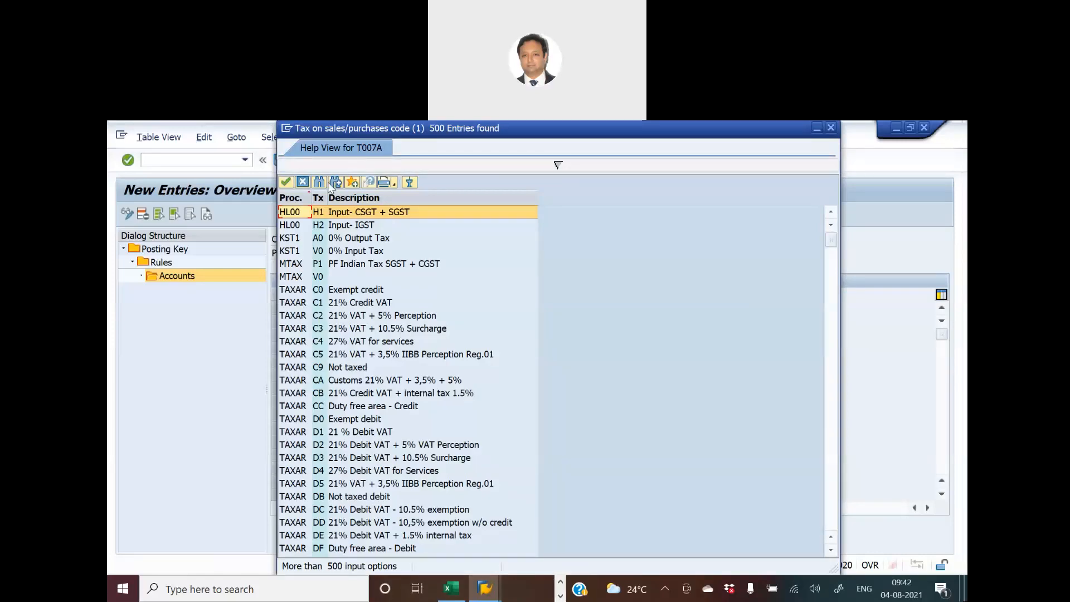
left_click(322, 183)
type("taxghb")
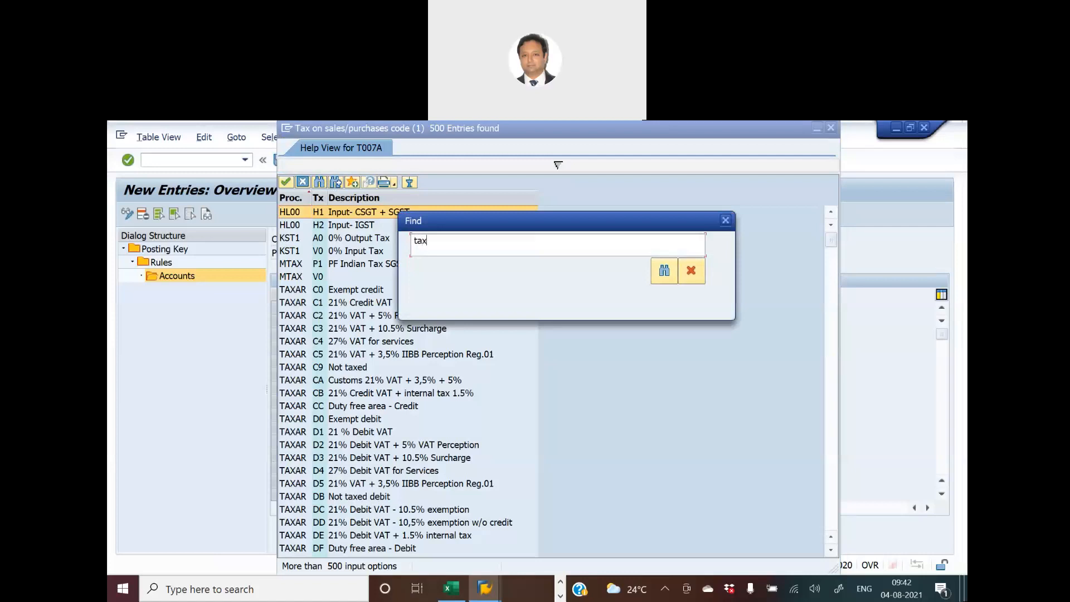
key("BackSpace")
key("BackSpace")
type("b")
key("Return")
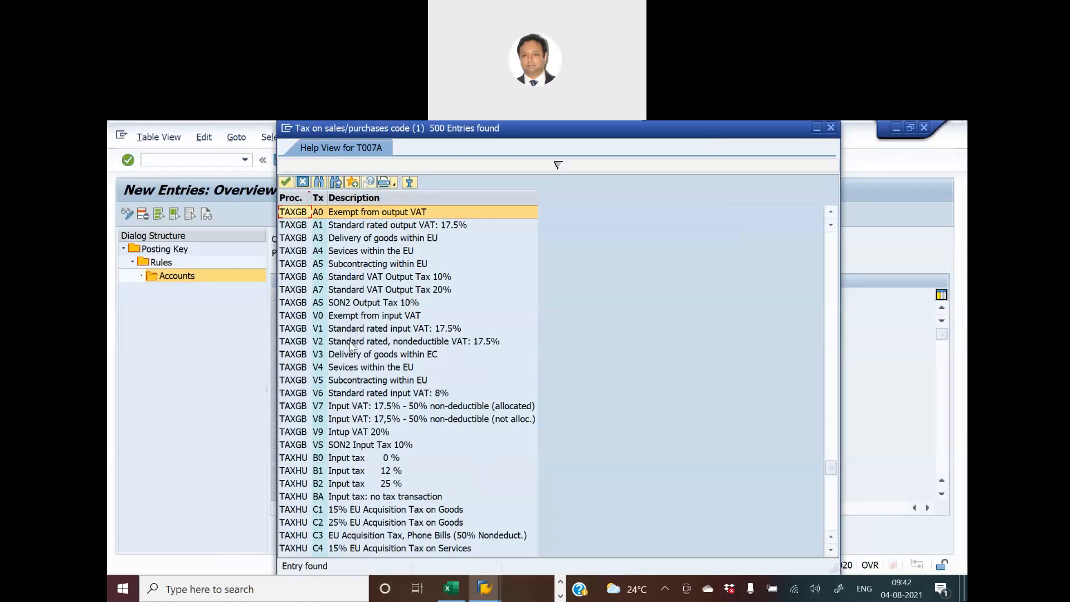
double_click(338, 315)
- Enter country GB for the new V0 assignment and check the input tax account in the G/L account list
left_click(316, 310)
type("gb")
left_click(400, 310)
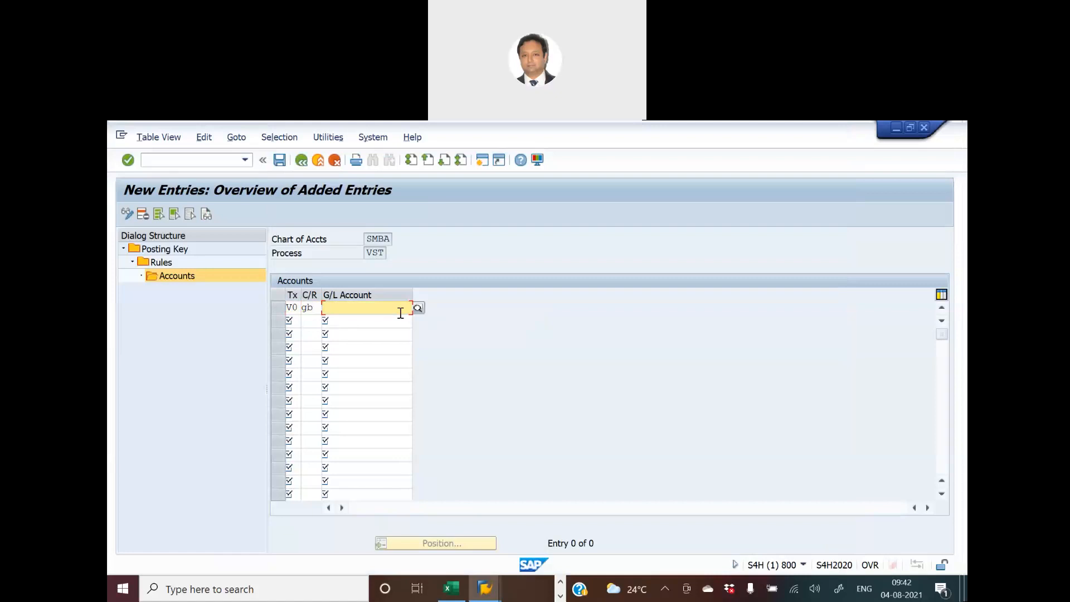
key("alt+Tab")
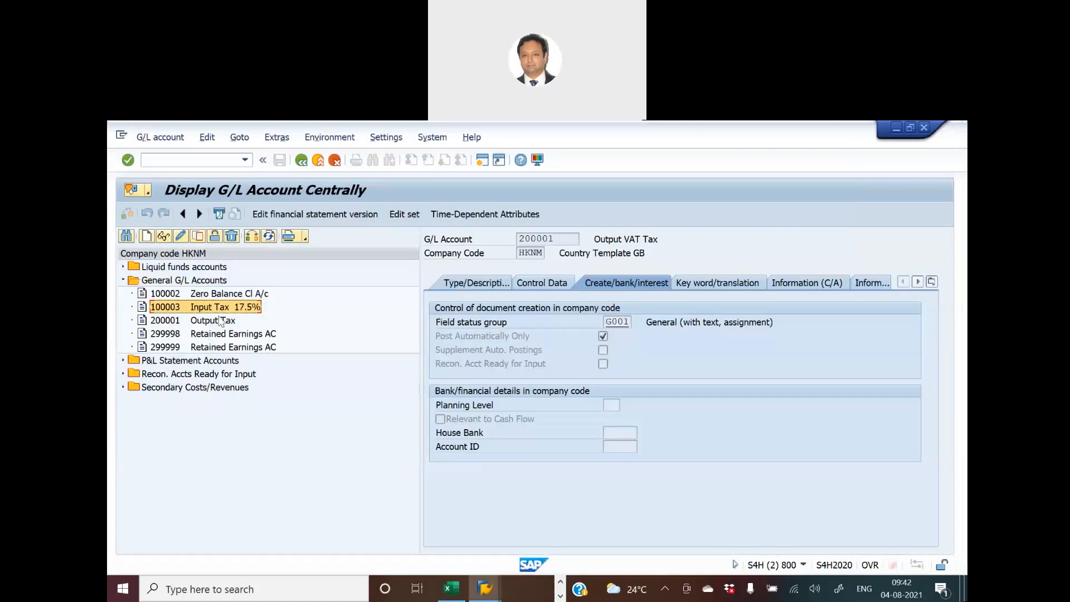
key("alt+Tab")
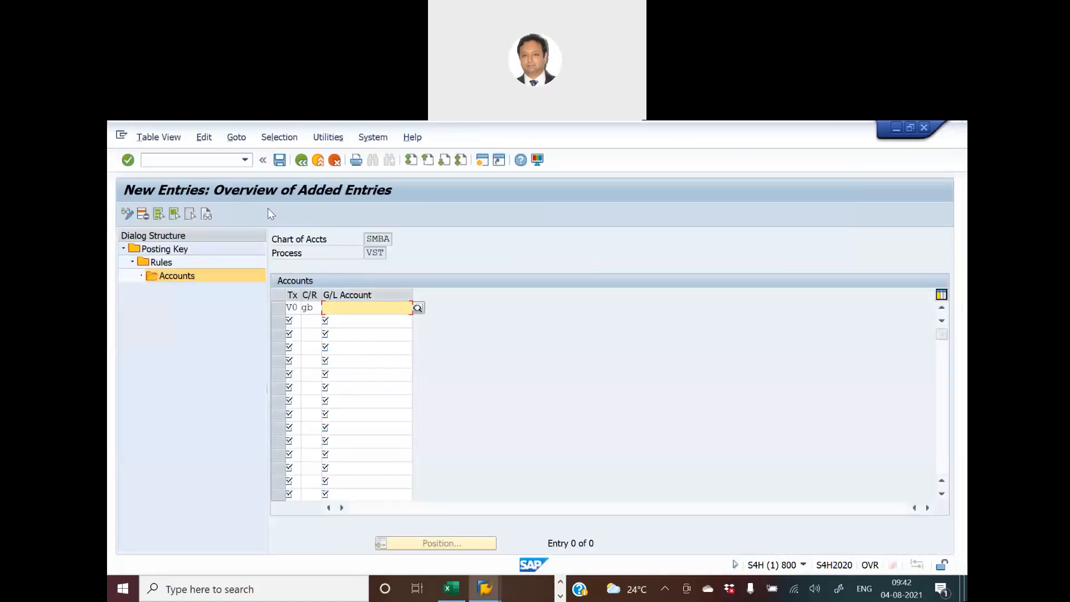
- Discard the unsaved V0 entry and return to the Accounts overview for process VST
left_click(301, 161)
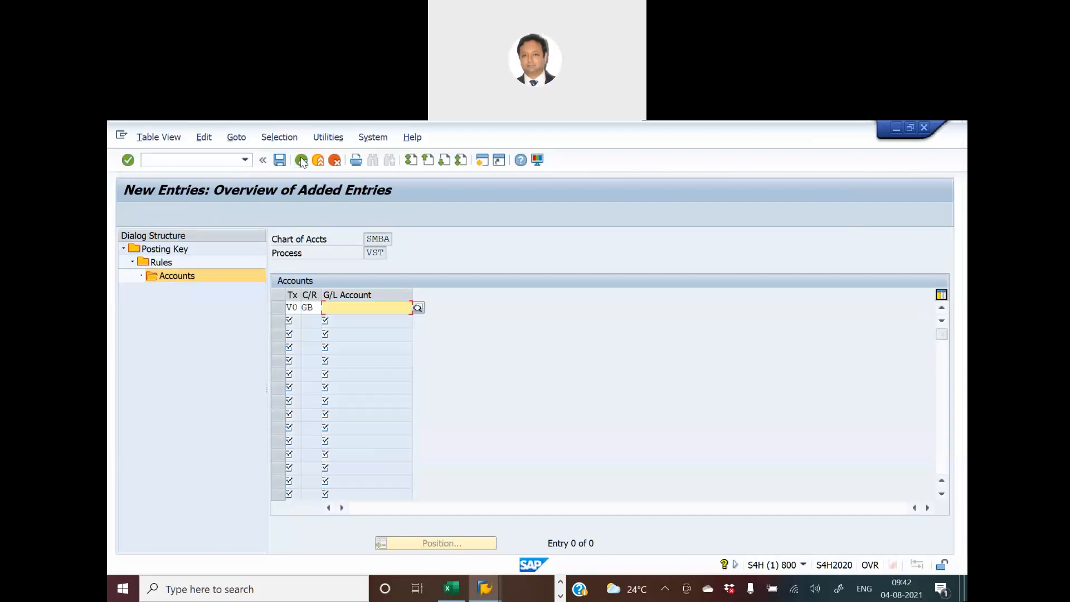
left_click(335, 160)
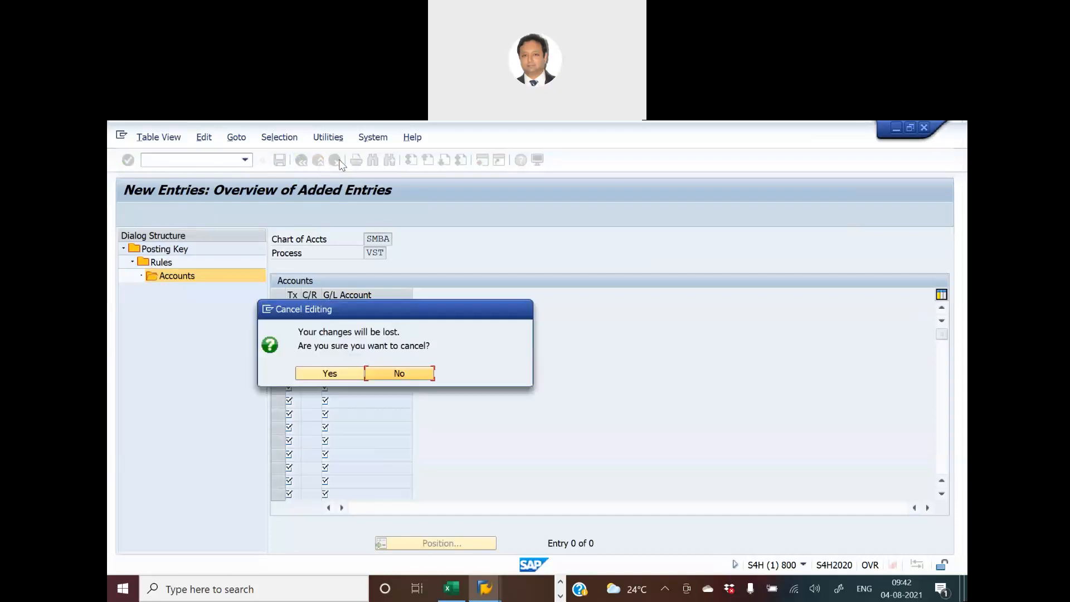
left_click(323, 372)
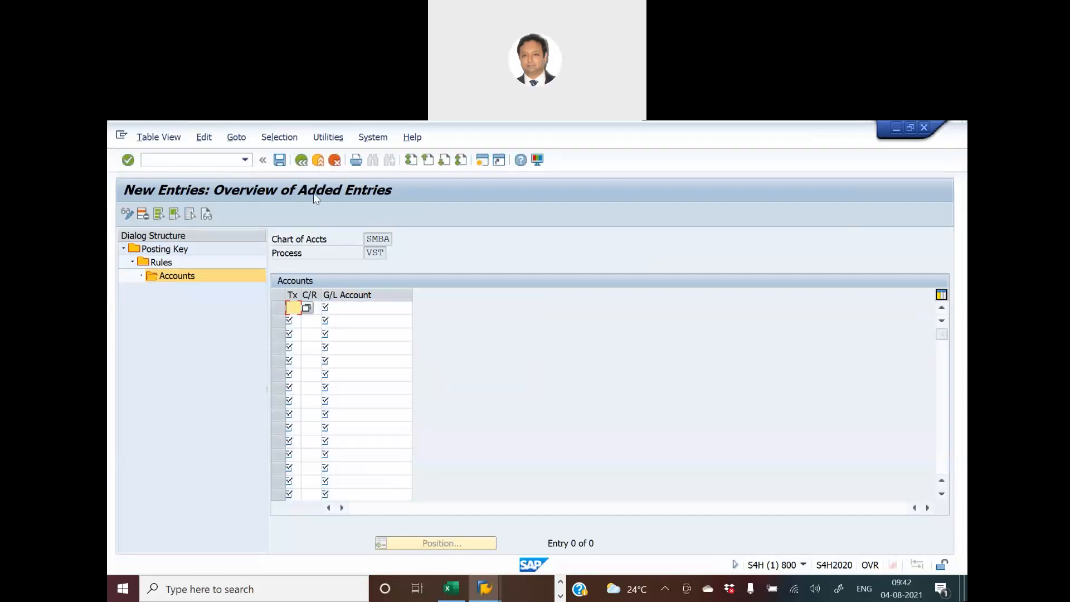
left_click(302, 161)
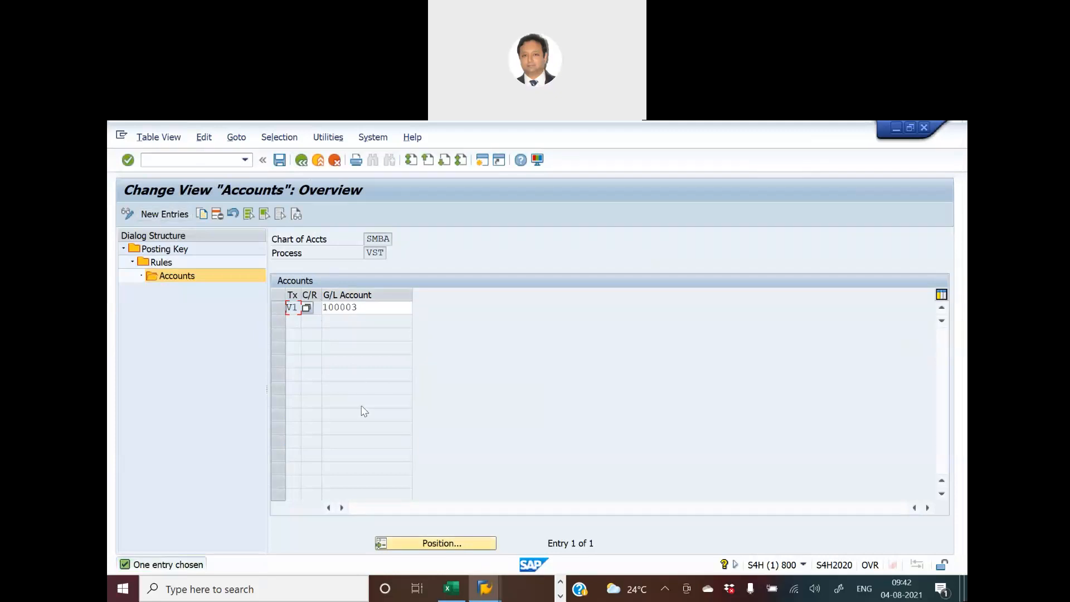
- Review the type and description, control data and document creation settings of G/L account 200001 in the other session
key("alt+Tab")
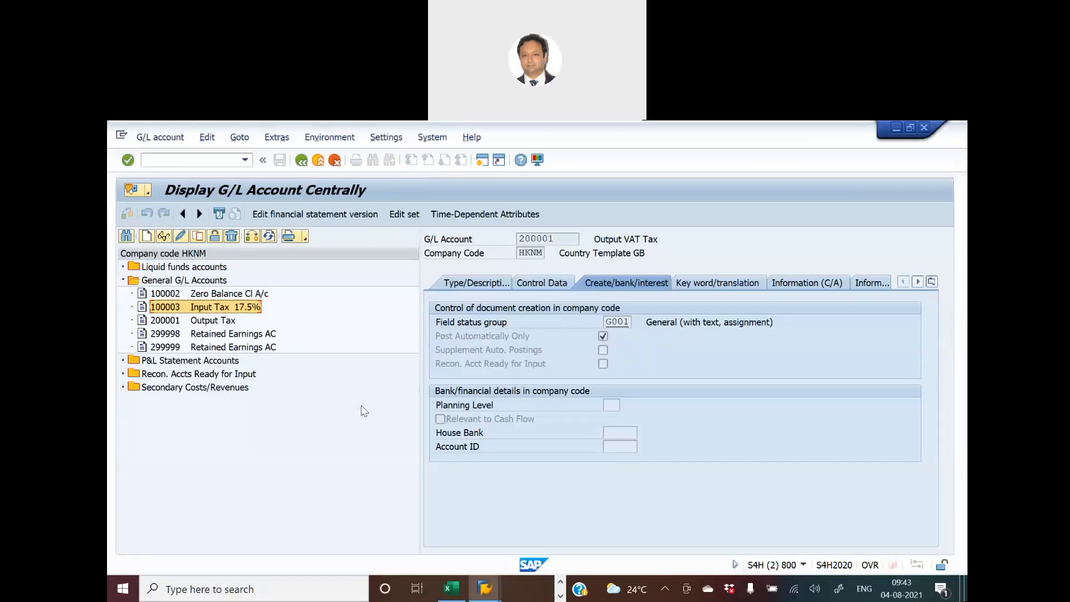
left_click(453, 283)
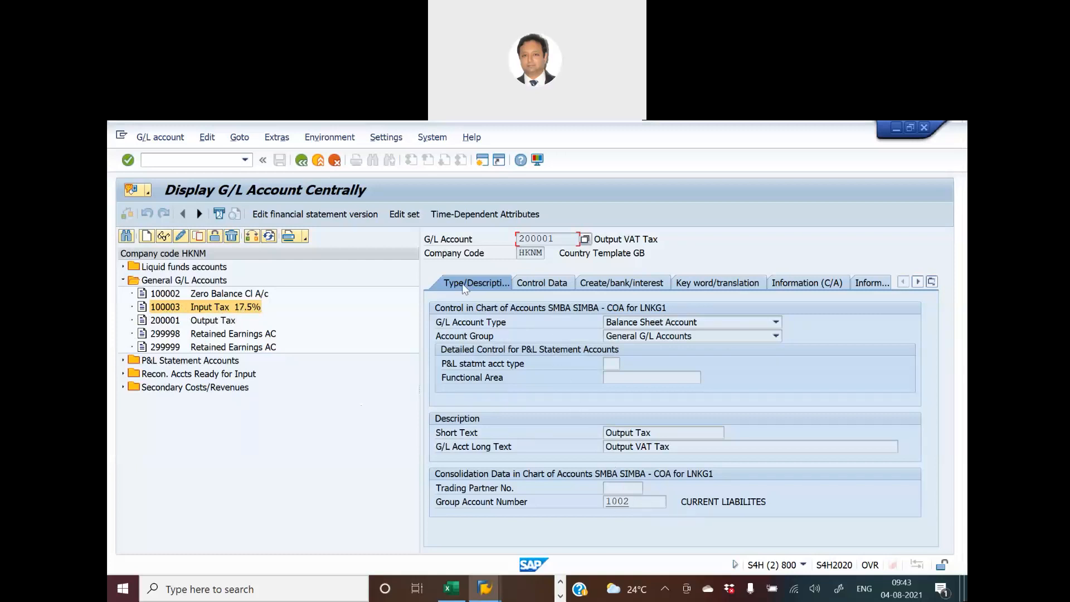
left_click(530, 285)
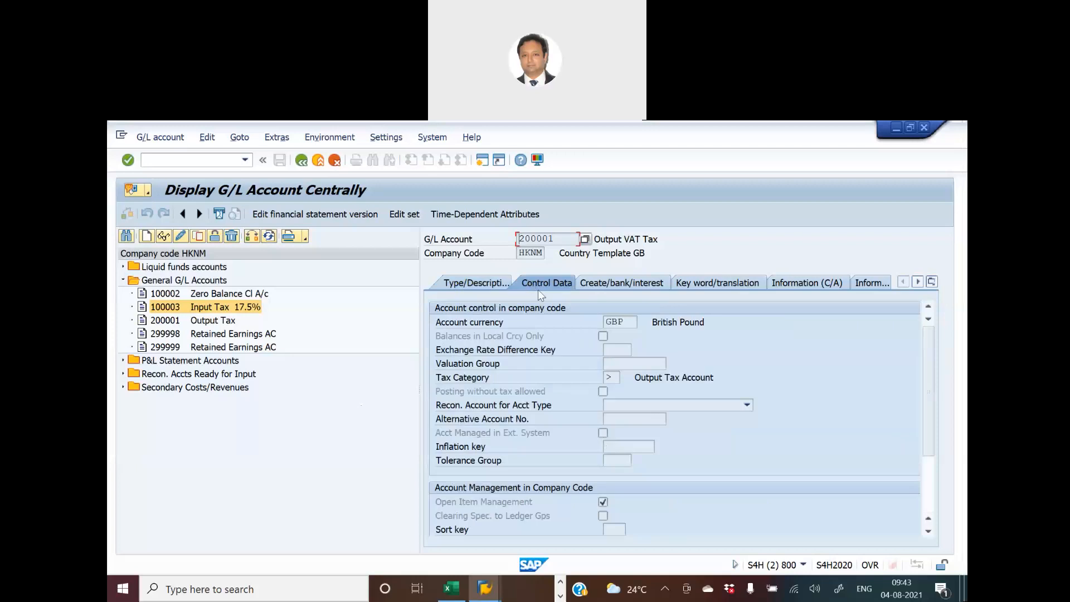
left_click(617, 284)
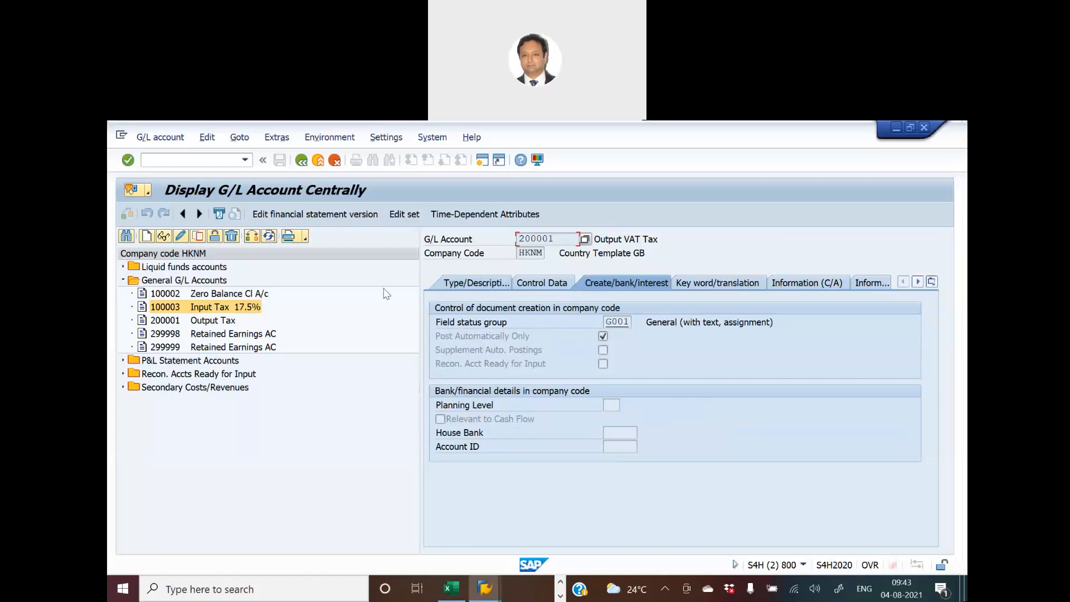
- Return to the tax account customizing session and leave the VST Accounts view, going back to the implementation guide
key("alt+Tab")
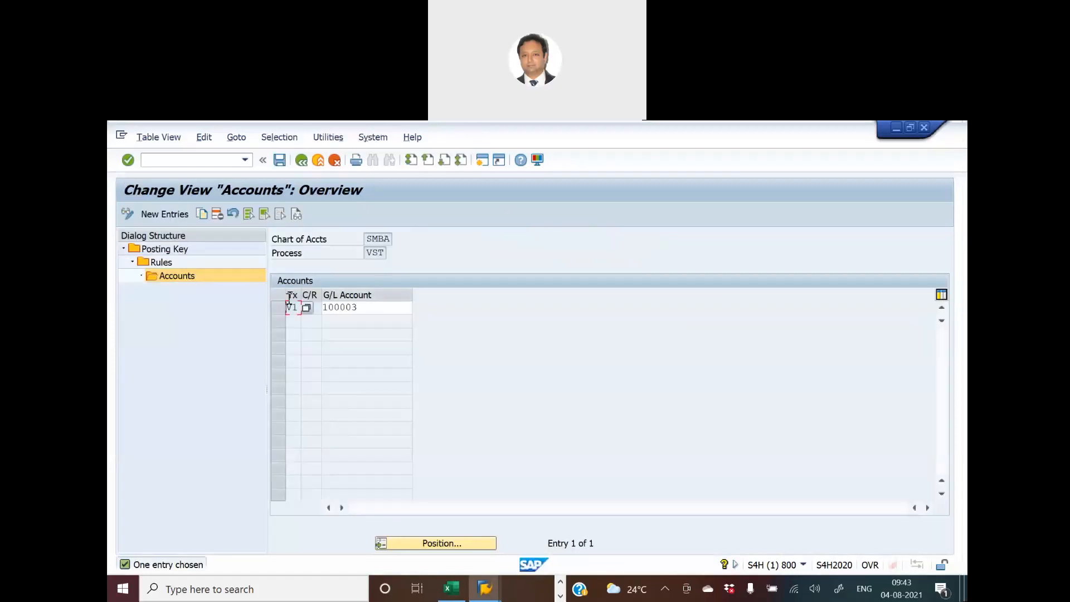
left_click(301, 161)
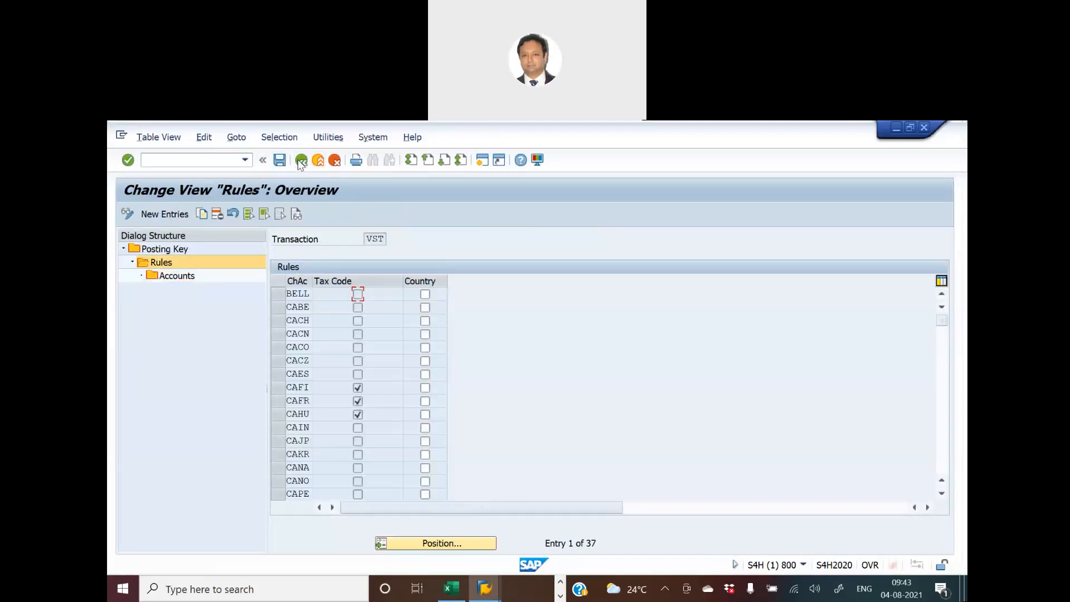
left_click(300, 161)
left_click(301, 160)
left_click(301, 160)
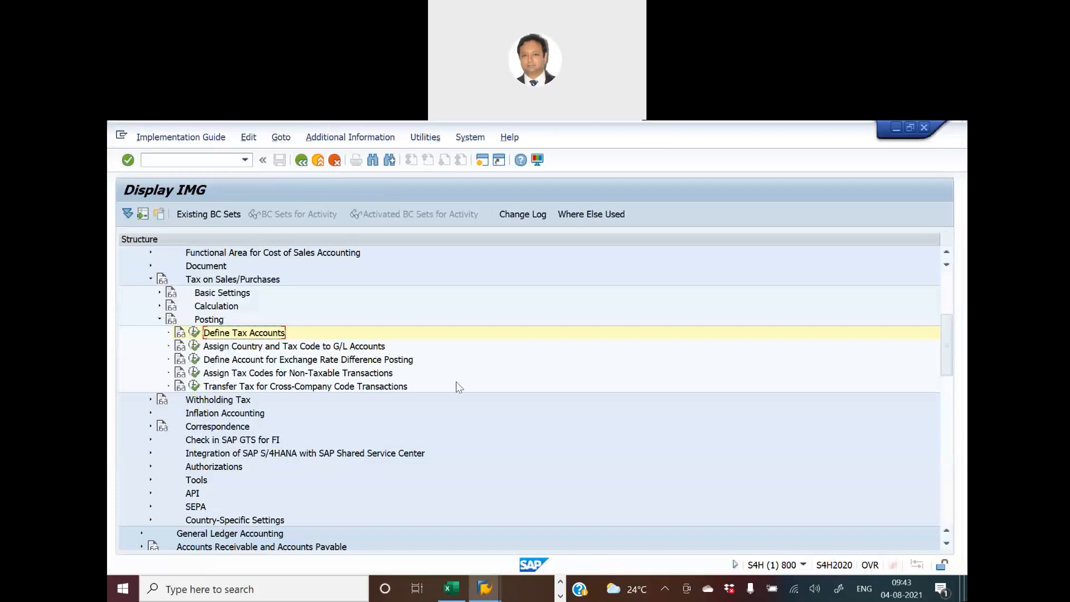
- Switch to the S4H Excel workbook, fill the Define Tax Accounts activity yellow on the Ready Reckoner sheet, and select the Classify Document Type activity
key("alt+Tab")
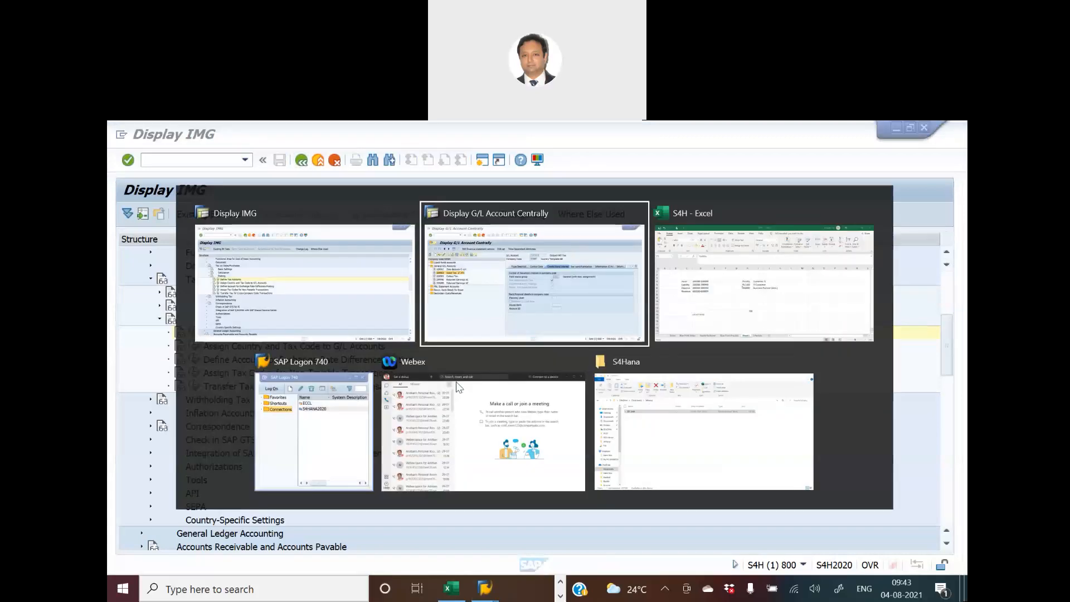
key("alt+Tab")
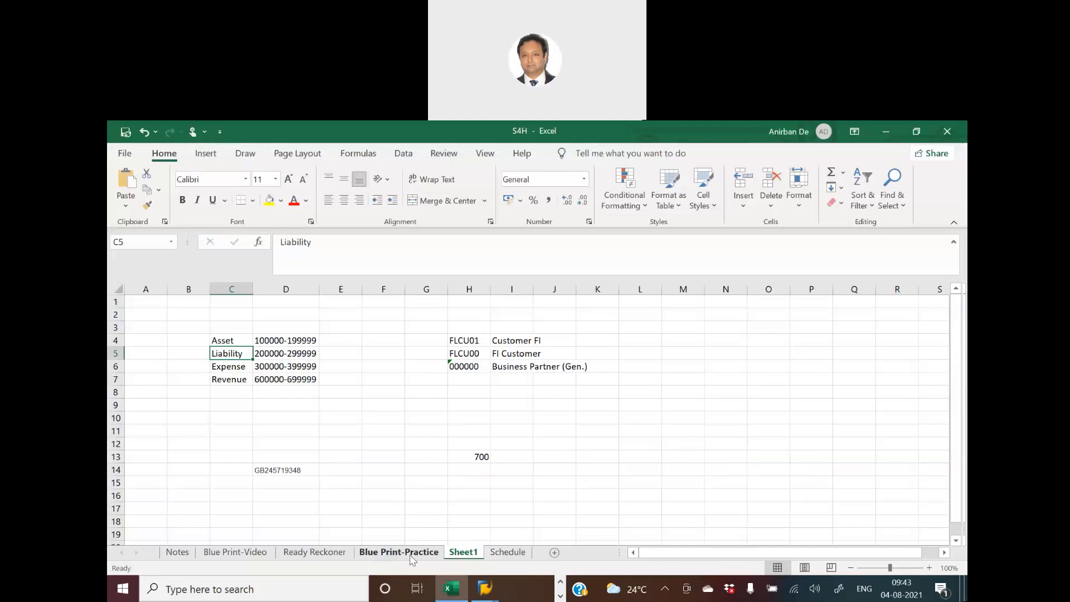
left_click(302, 553)
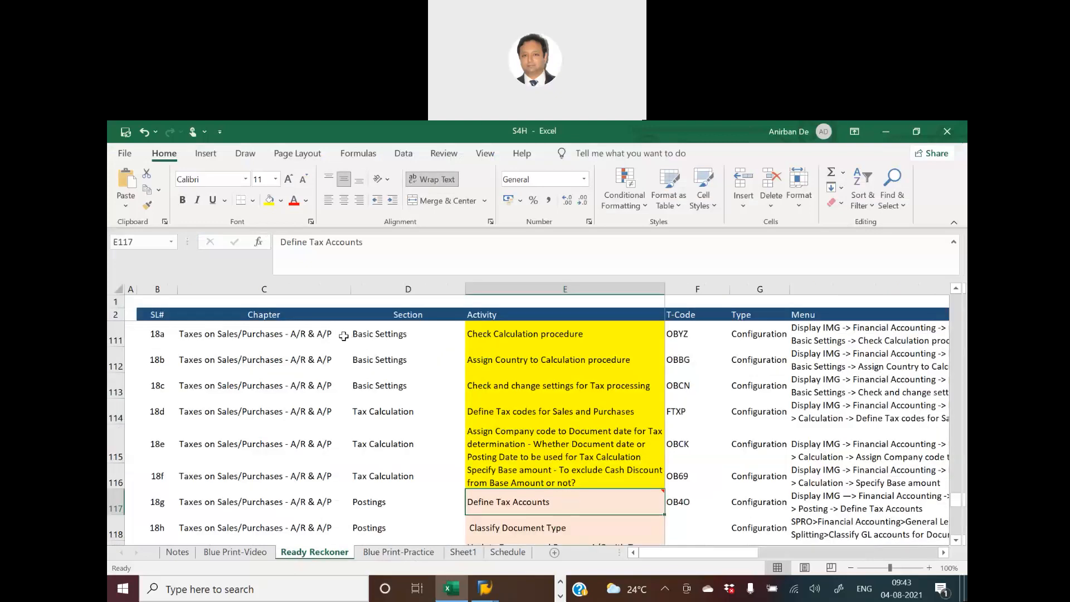
left_click(272, 207)
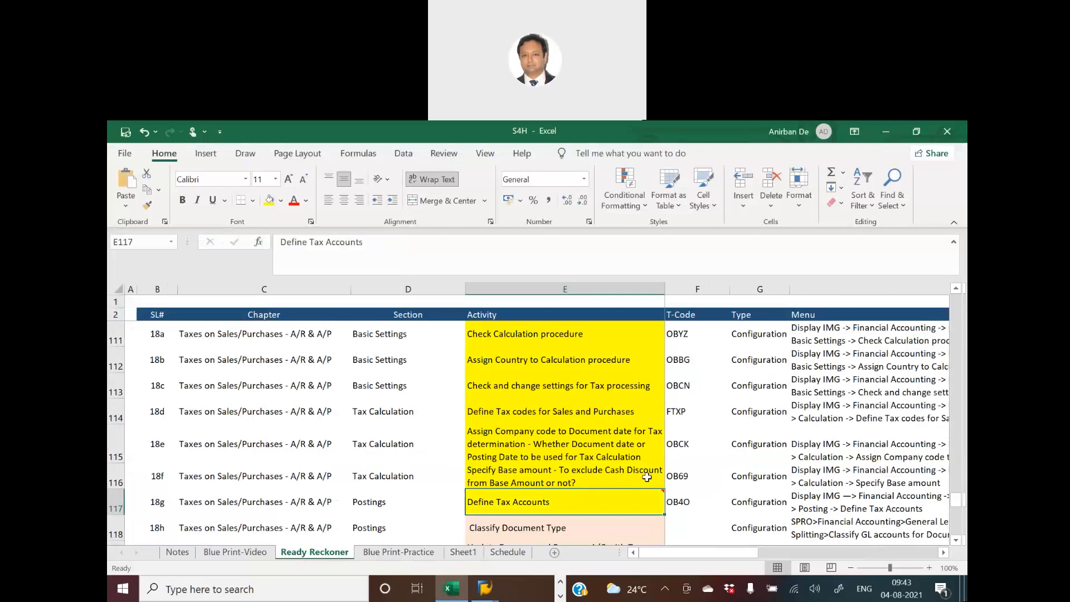
scroll(646, 478, "down", 1)
left_click(544, 454)
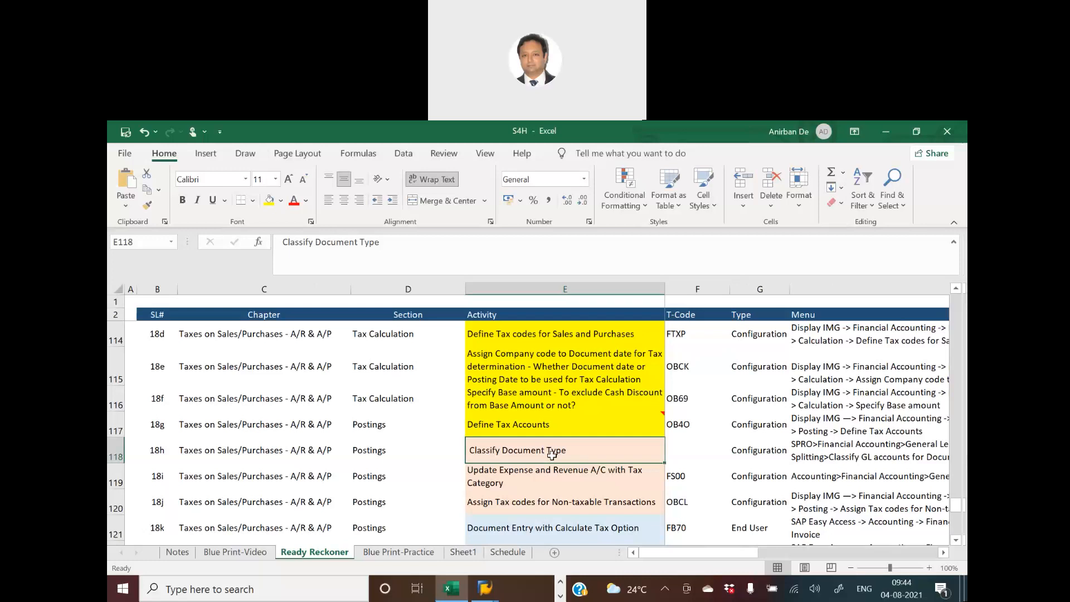
- Switch back to SAP and open the SAP Customizing Implementation Guide in a new session with transaction spro
key("alt+Tab")
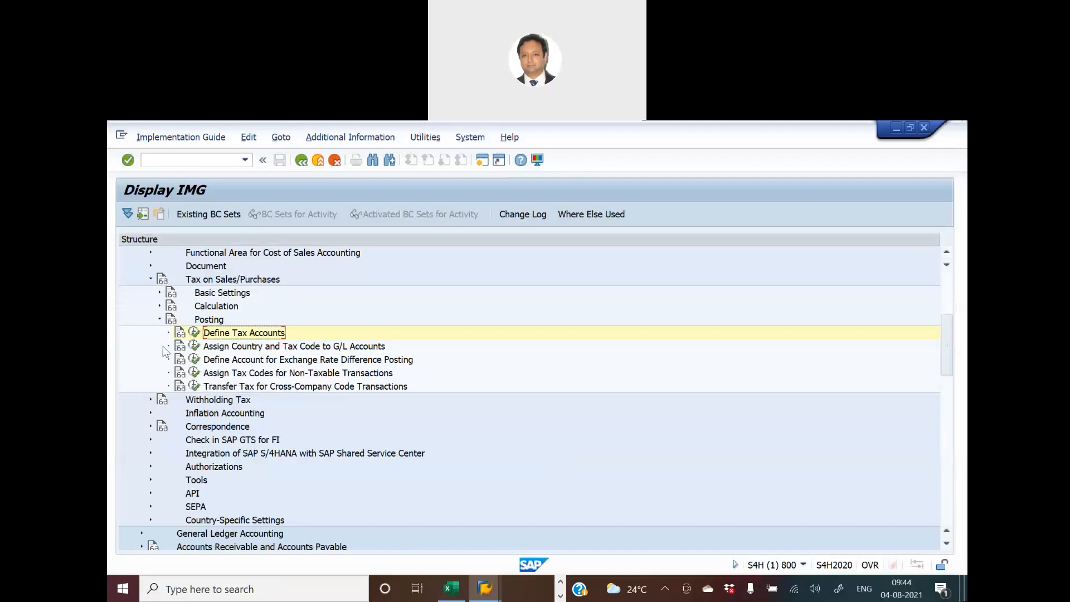
left_click(483, 160)
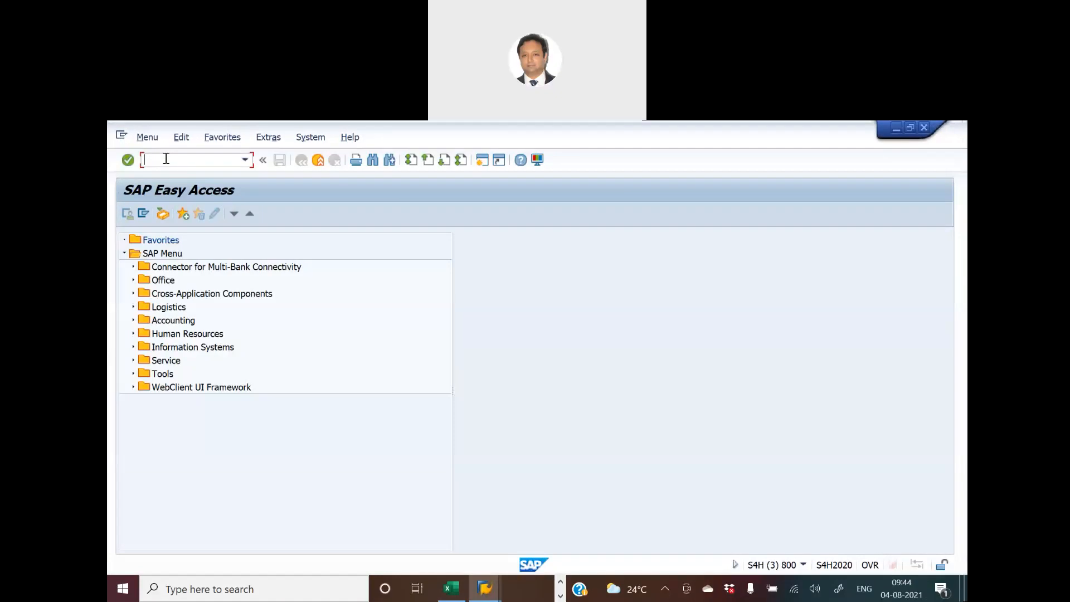
type("spro")
key("Return")
left_click(159, 210)
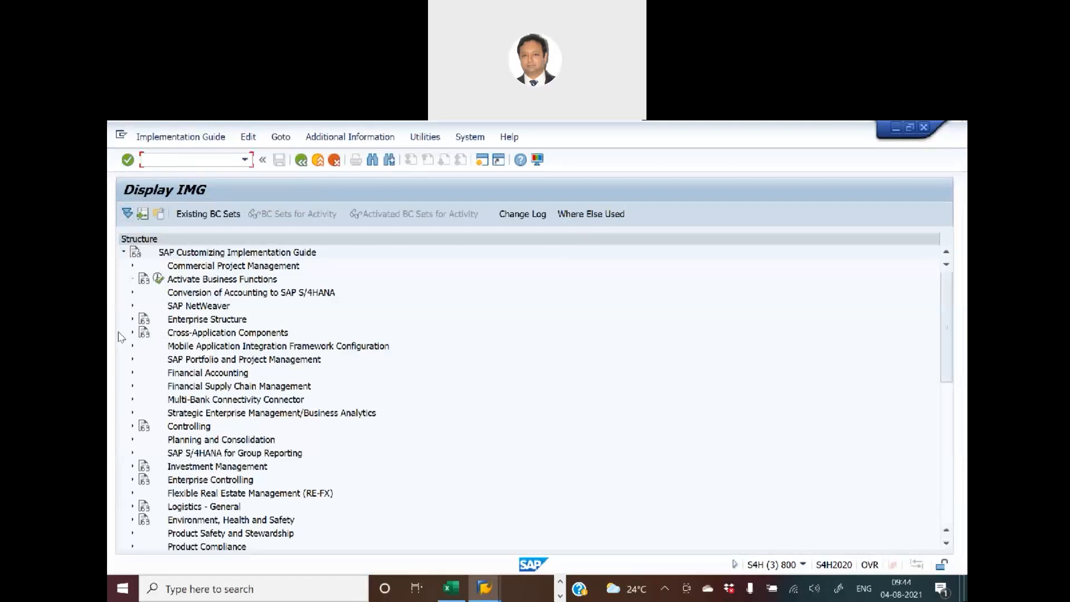
- Open Classify G/L Accounts for Document Splitting under General Ledger Accounting, Business Transactions, for chart of accounts SMBA
left_click(133, 373)
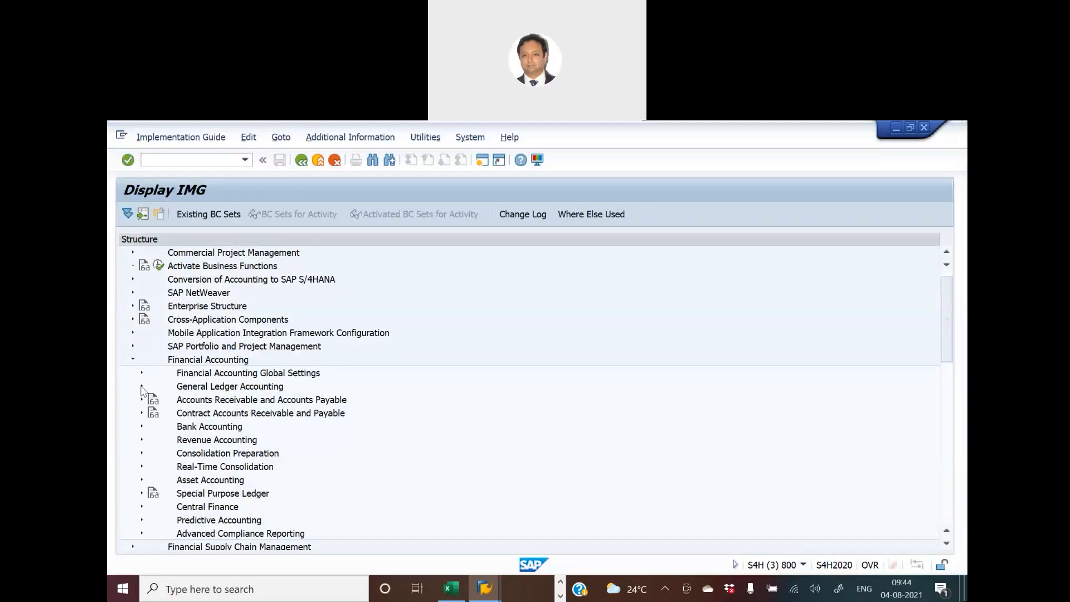
left_click(142, 387)
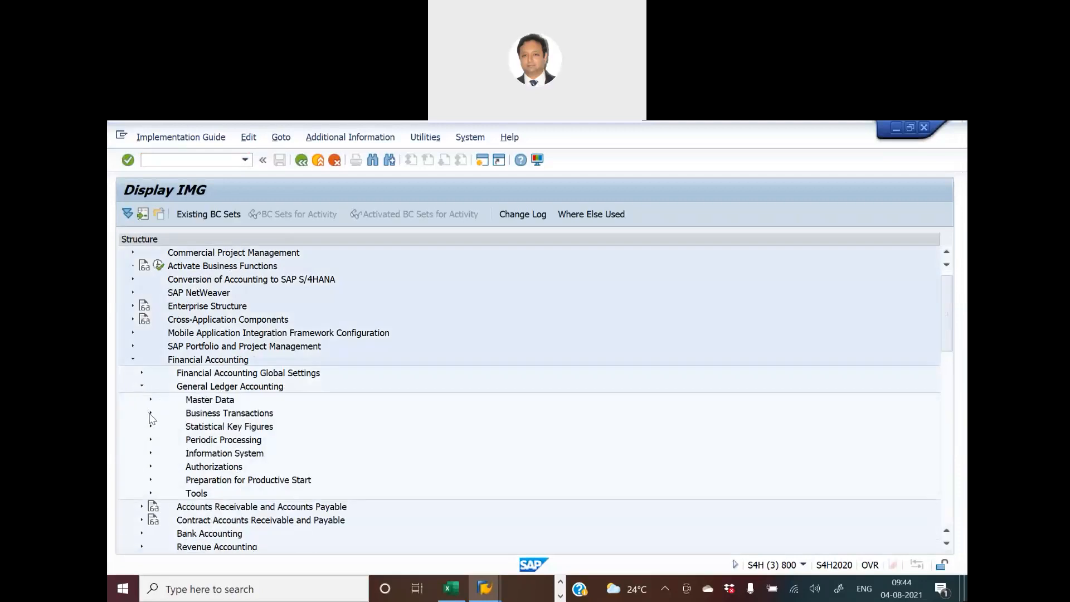
left_click(150, 414)
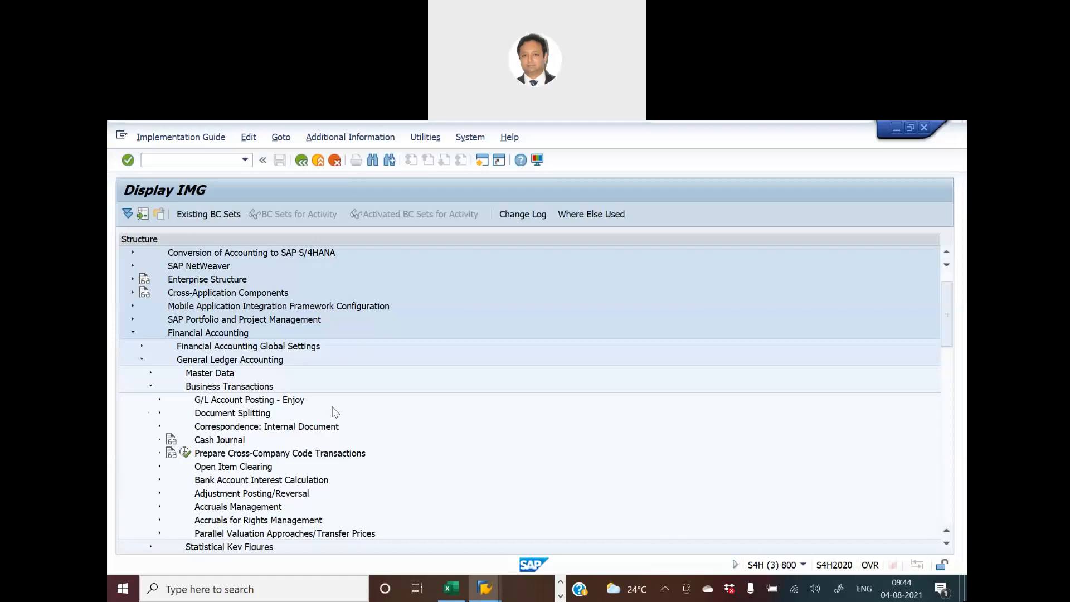
scroll(334, 413, "down", 1)
left_click(160, 401)
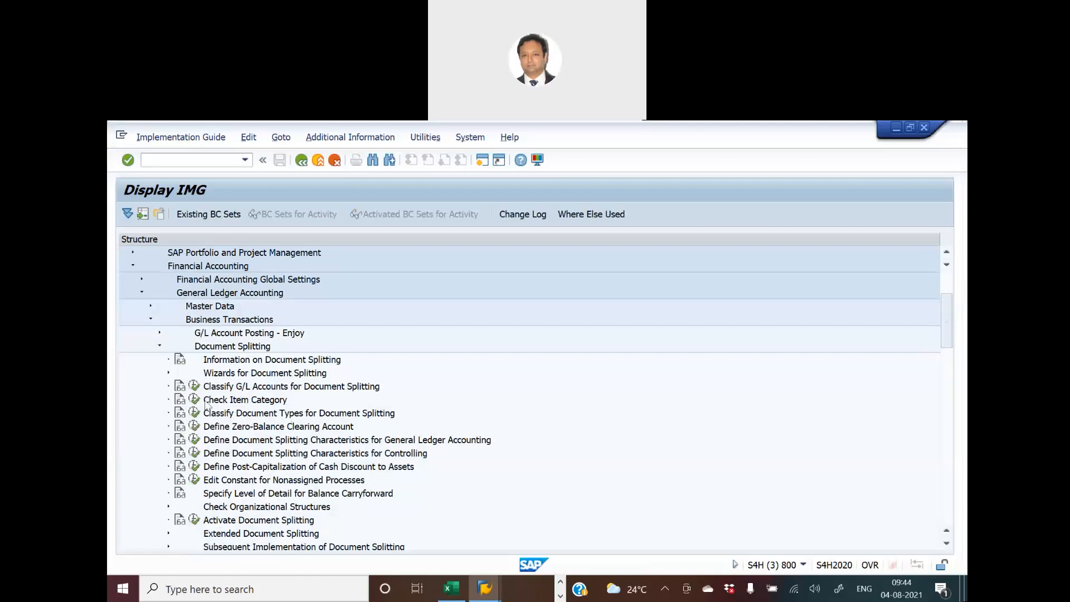
left_click(194, 386)
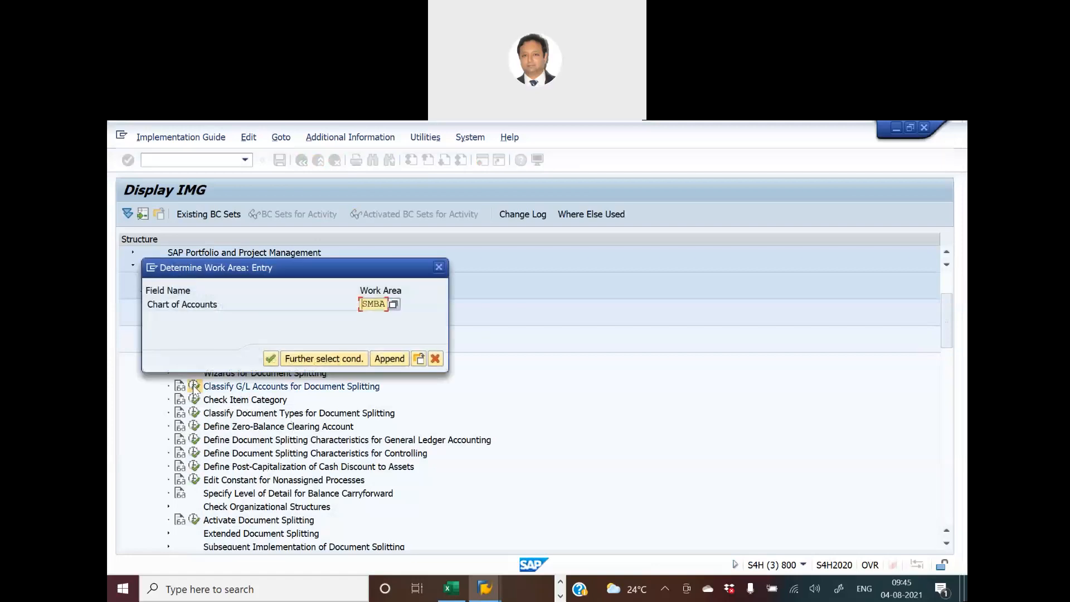
left_click(273, 363)
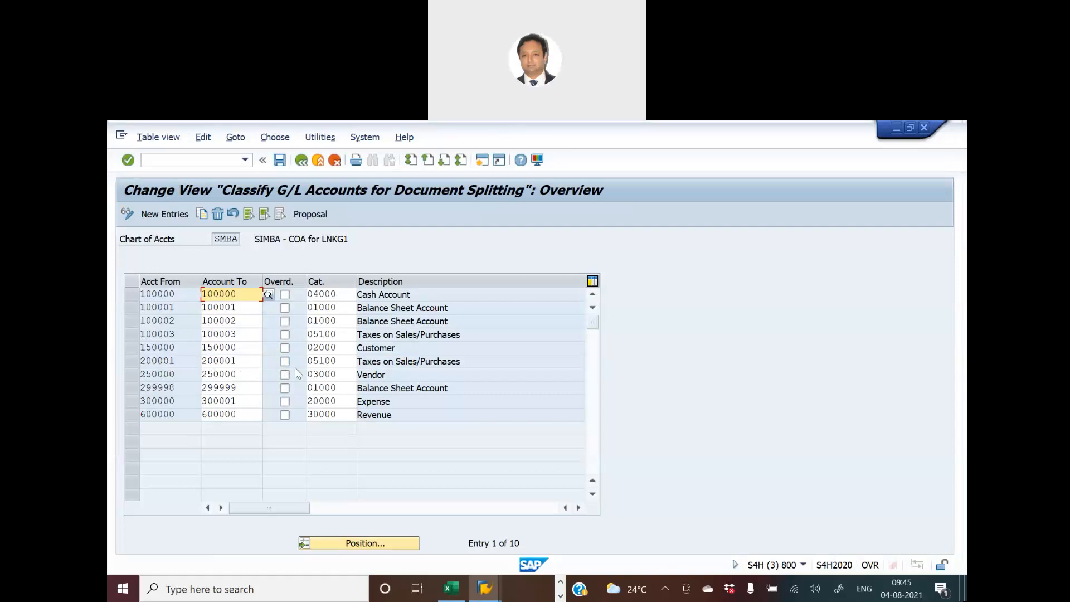
- Mark the document splitting entries for accounts 200001 and 100003 and compare them with the accounts in the G/L account display session
left_click(237, 363)
left_click(134, 364)
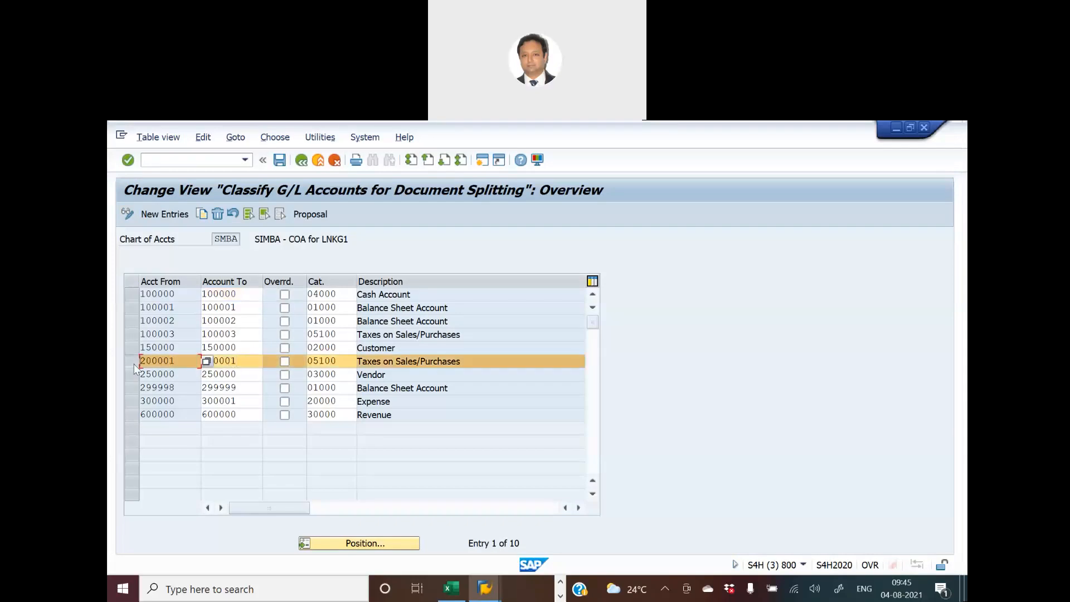
left_click(132, 333)
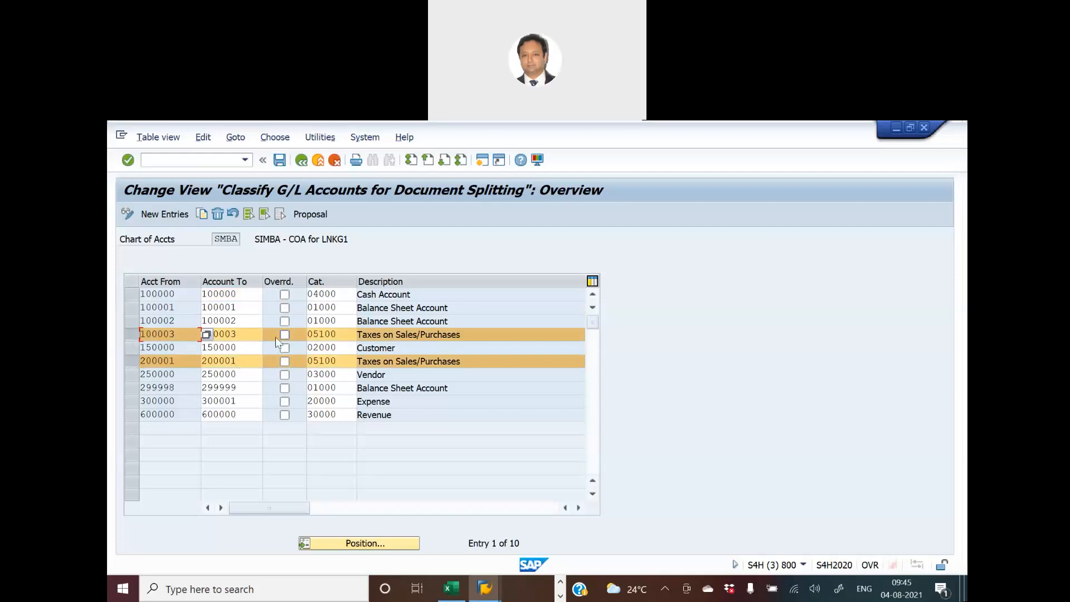
key("alt+Tab")
key("alt+Tab")
key("alt+Tab")
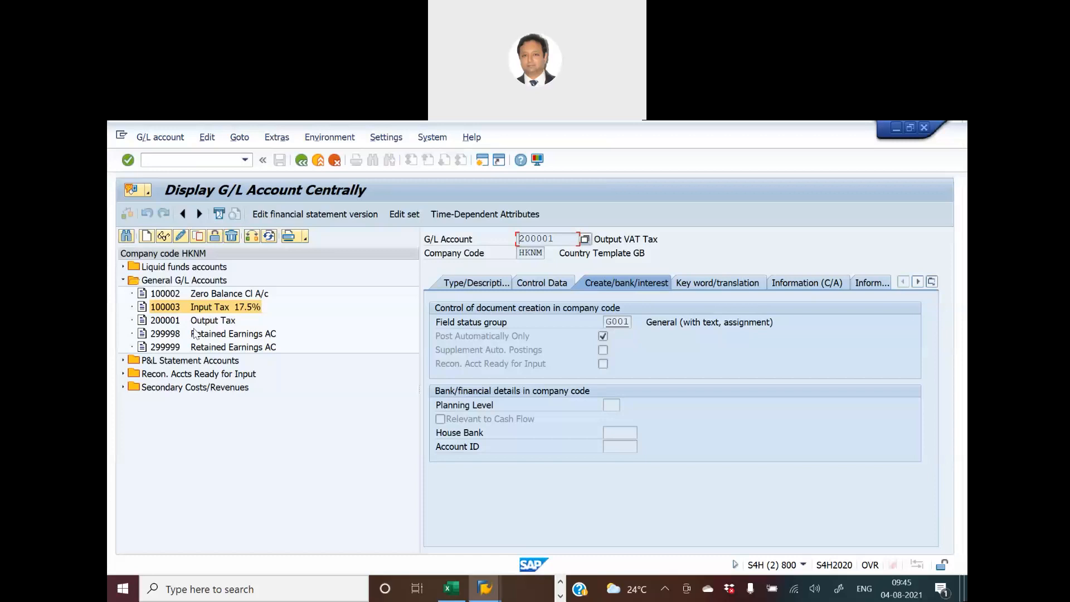
key("alt+Tab")
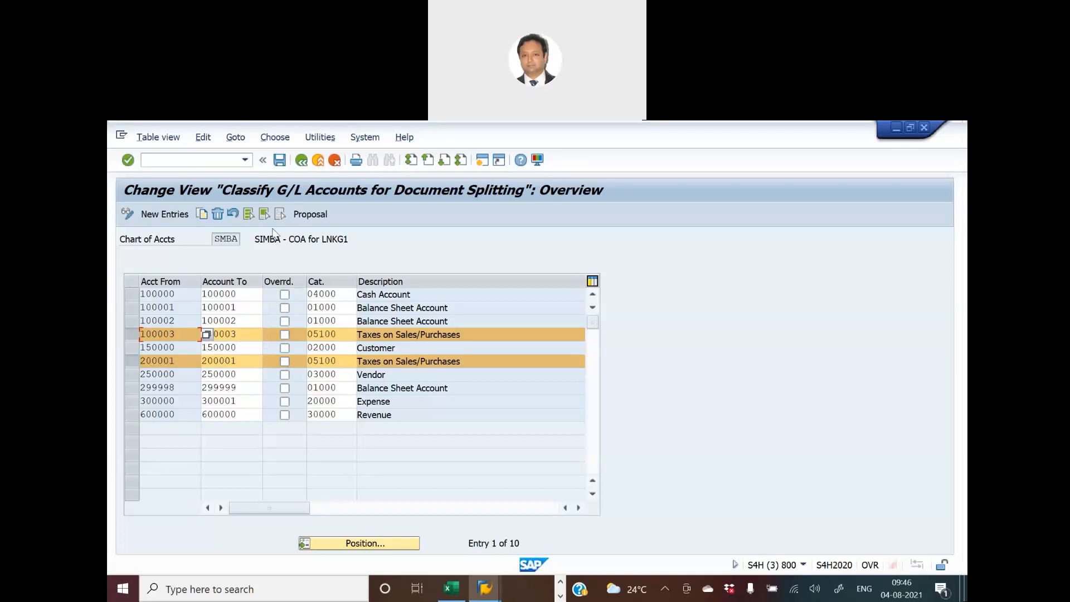
- Leave the document splitting classification, fill the Classify Document Type activity yellow in the S4H Excel workbook, and select Update Expense and Revenue A/C with Tax Category
left_click(302, 161)
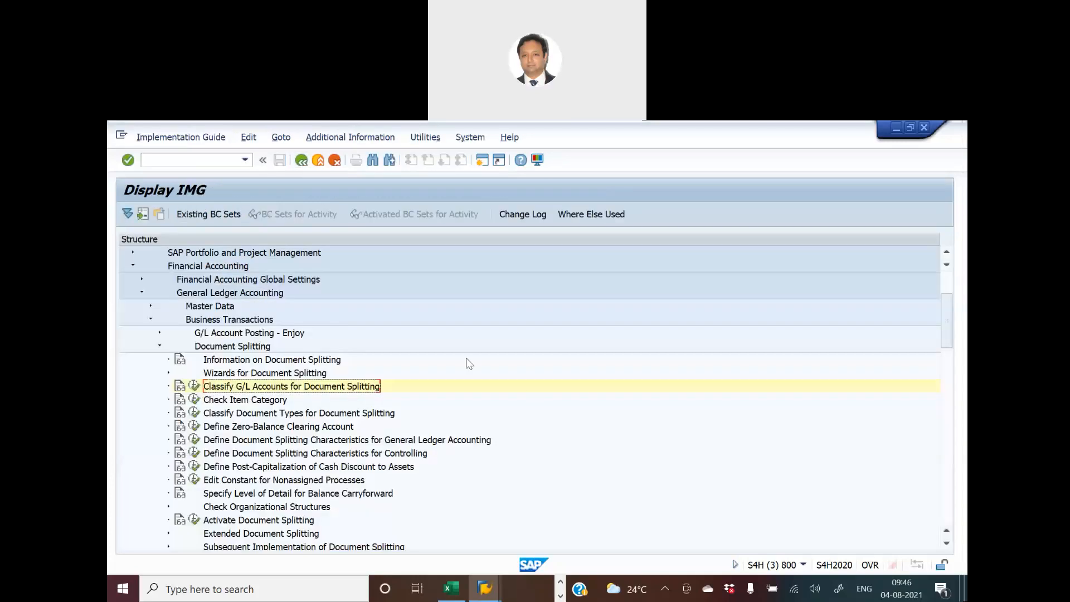
key("alt+Tab")
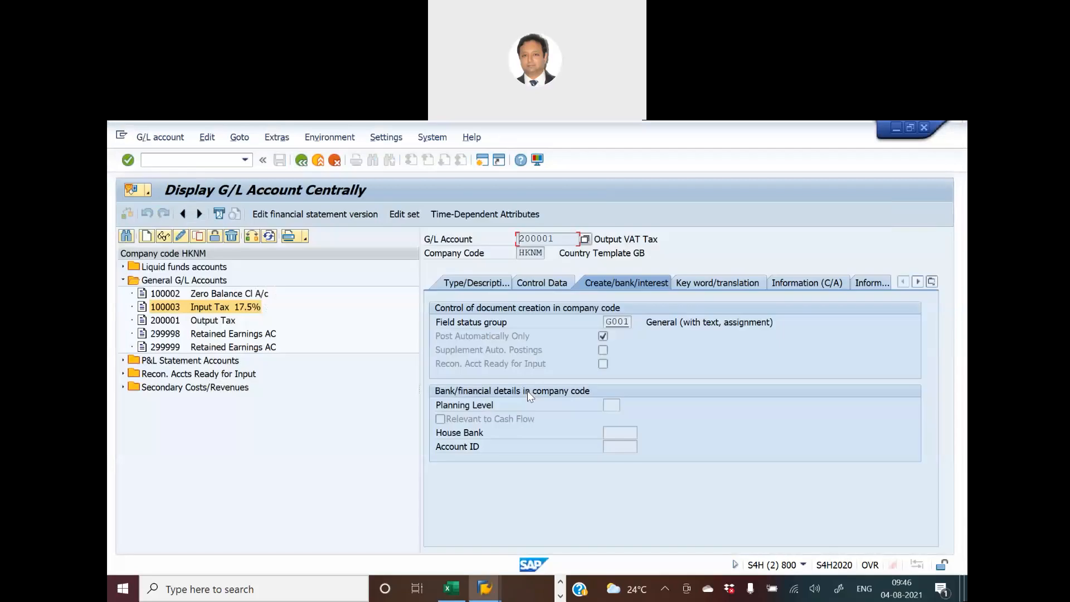
key("alt+Tab")
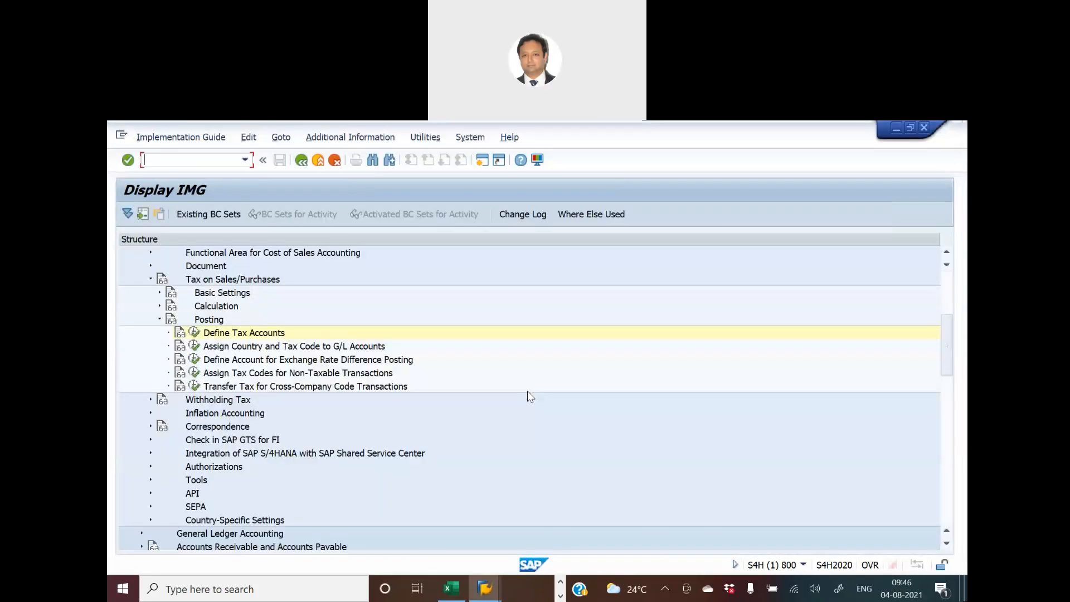
key("alt+Tab")
key("alt+Tab")
key("alt+Tab")
key("alt+Tab")
key("alt+shift+Tab")
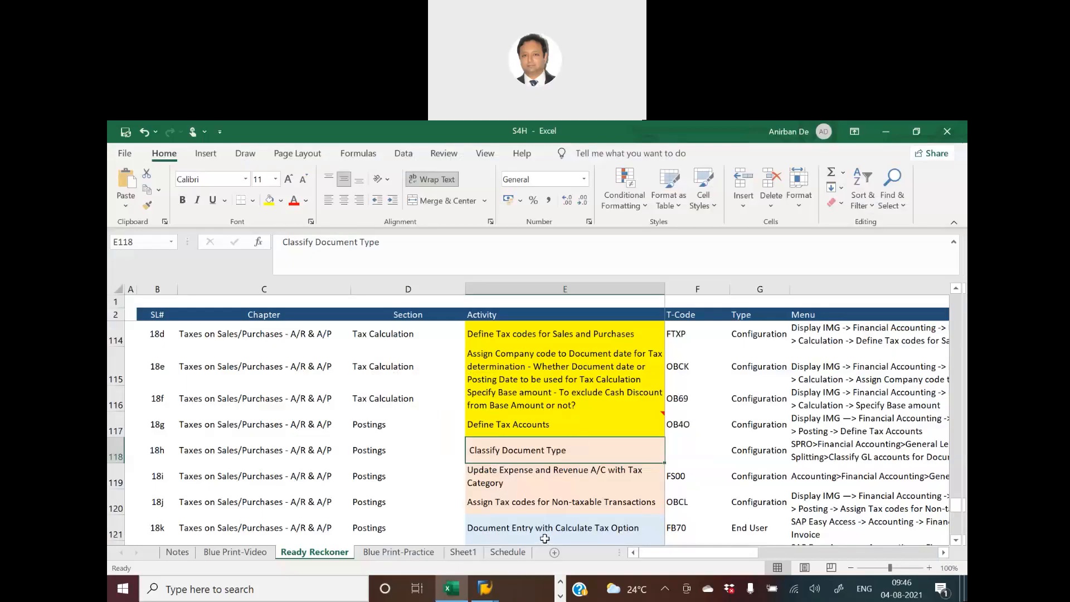
left_click(269, 201)
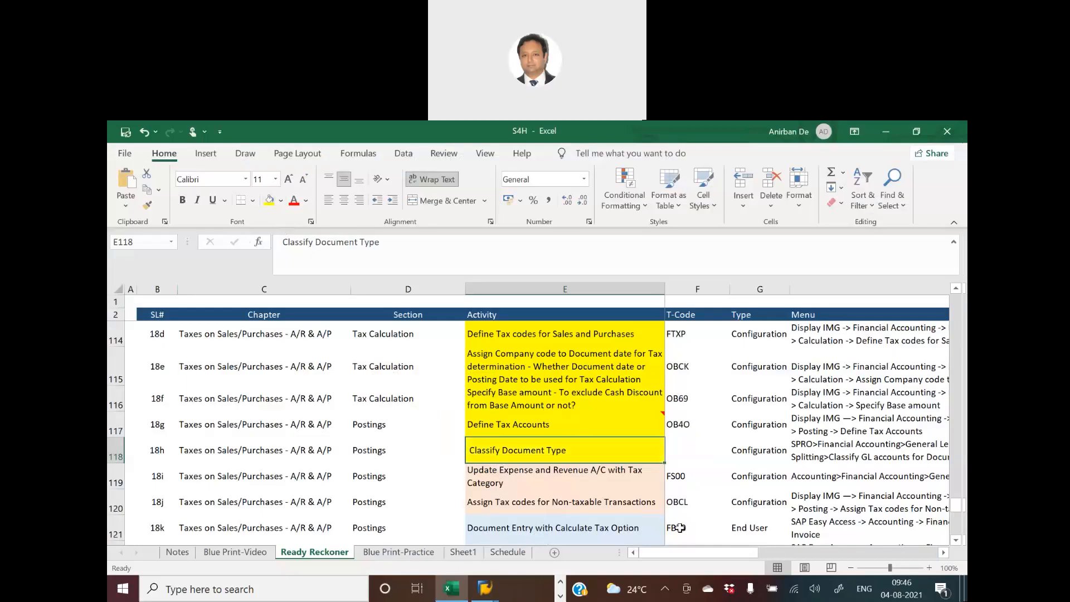
left_click(545, 482)
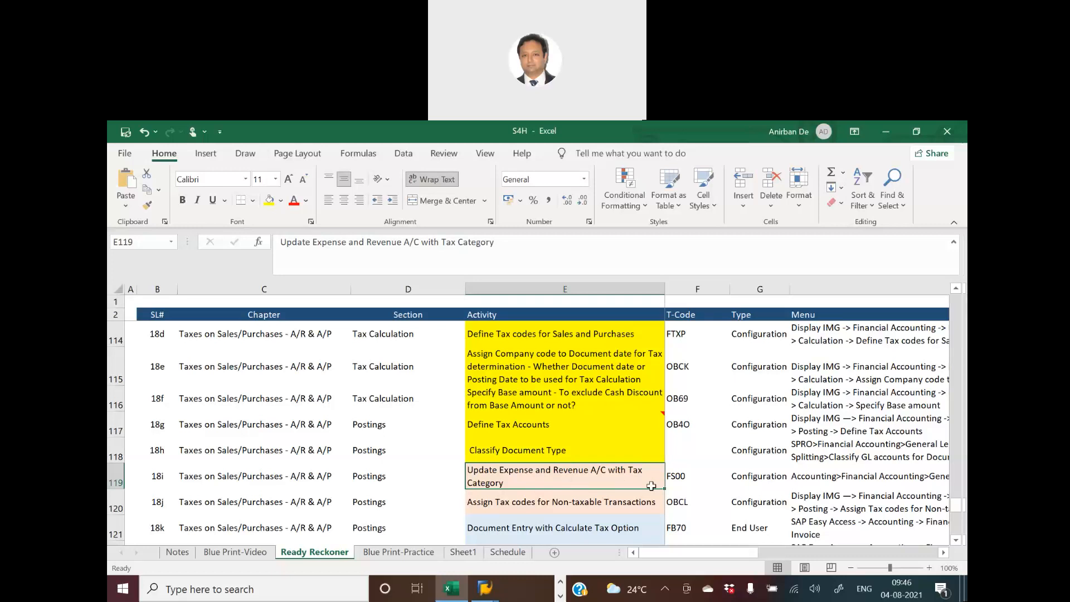
- Switch back to the SAP G/L account display and check the tax category in the control data of P&L account 300000 Audit Exp A/C
key("alt+Tab")
key("alt+Tab")
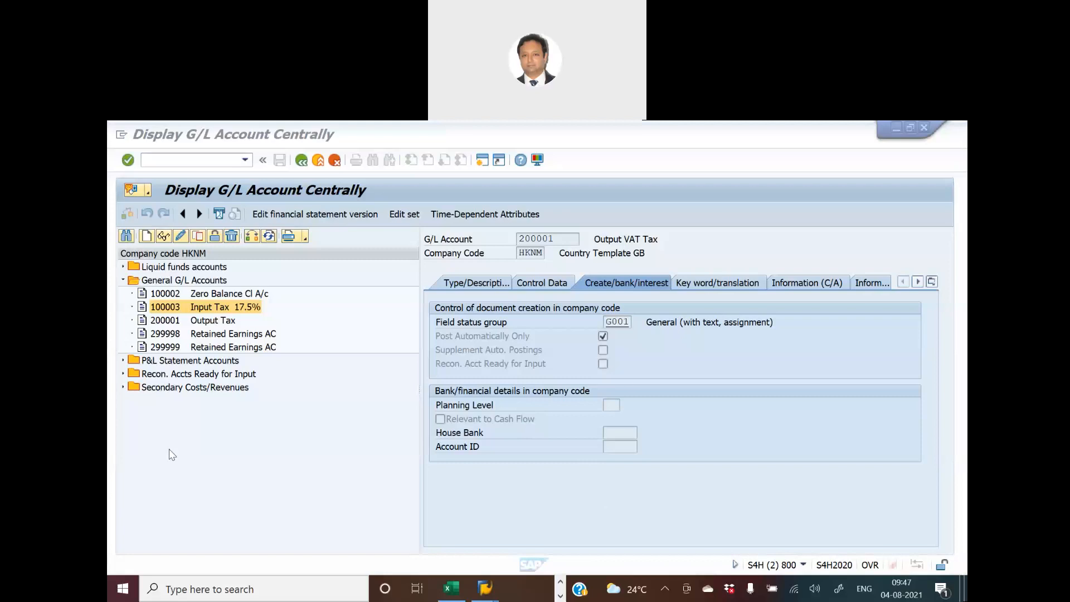
left_click(124, 363)
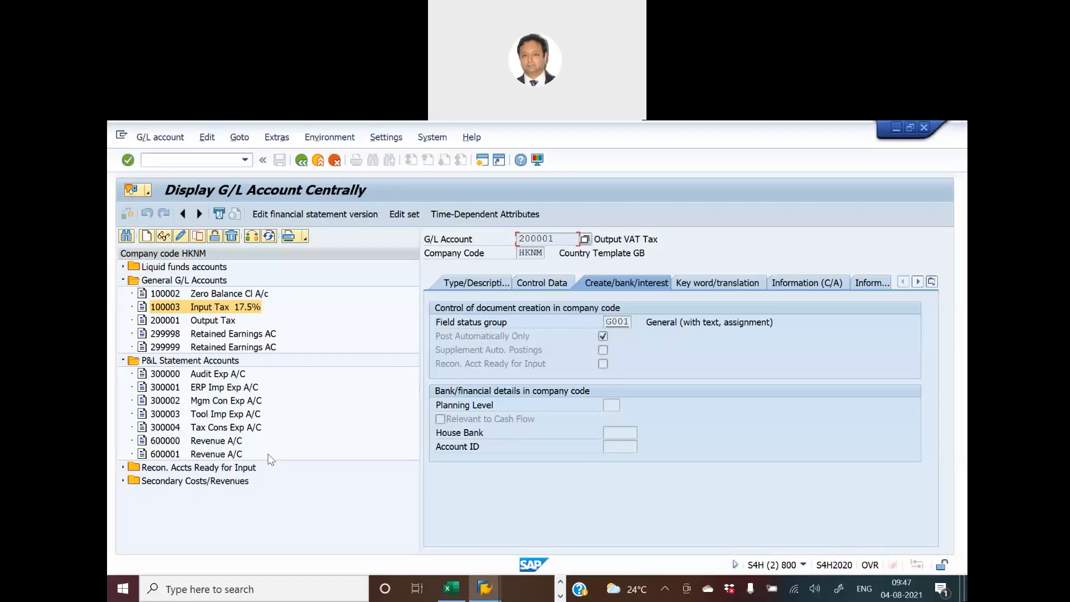
left_click(211, 379)
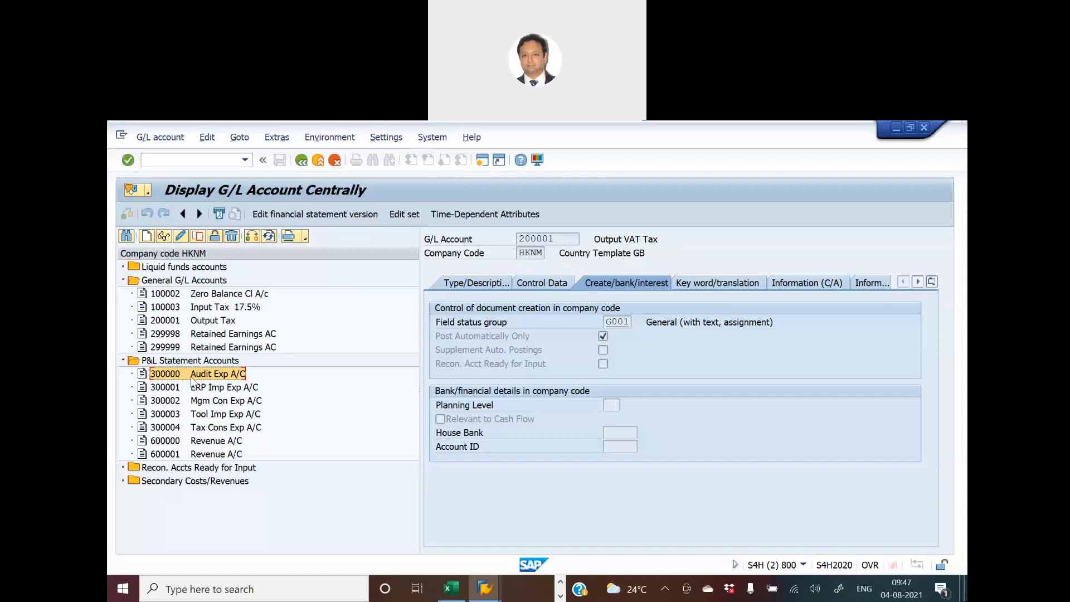
left_click(165, 236)
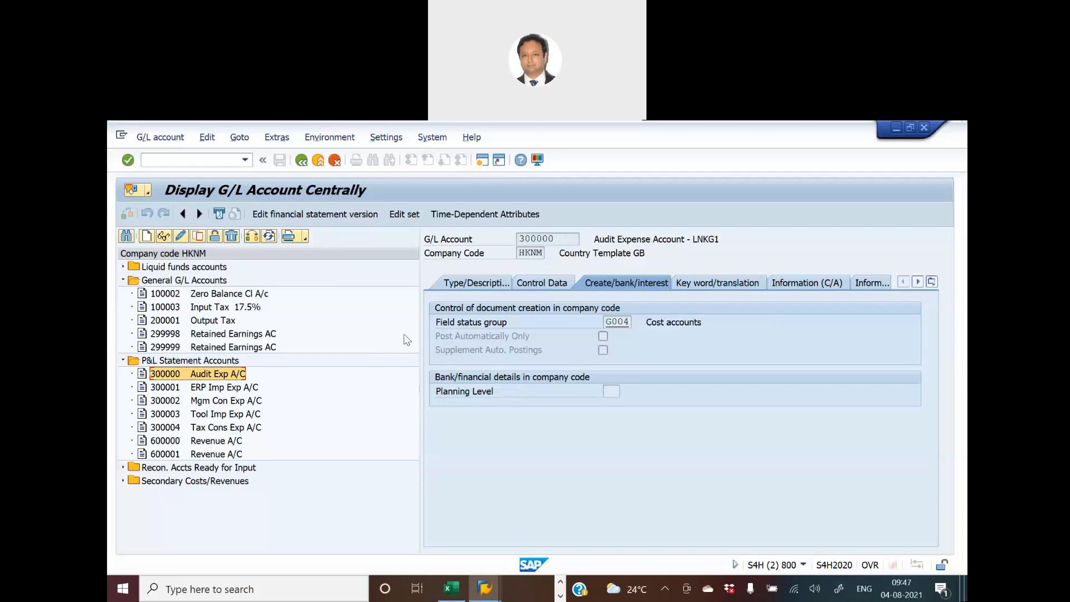
left_click(559, 282)
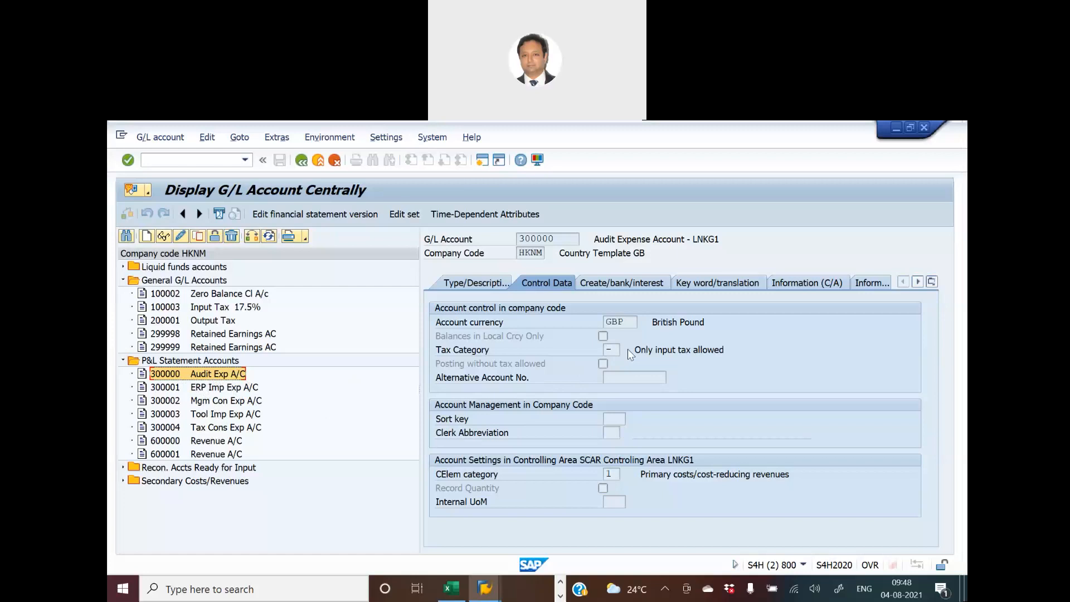
- Review the tax category of Revenue account 600001 in display and change mode, and return to SAP Easy Access
left_click(204, 454)
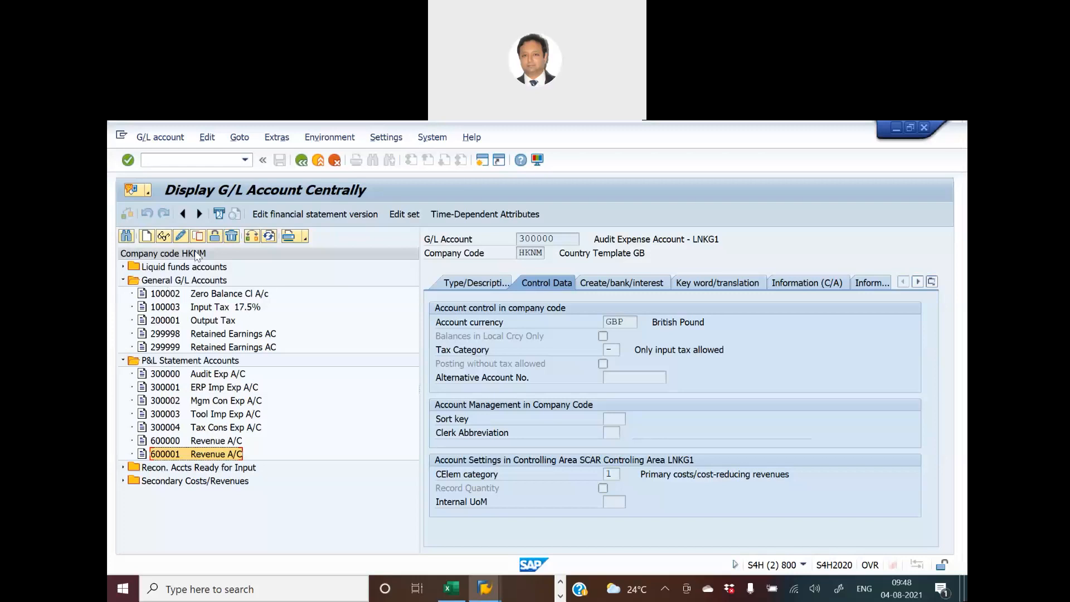
left_click(166, 237)
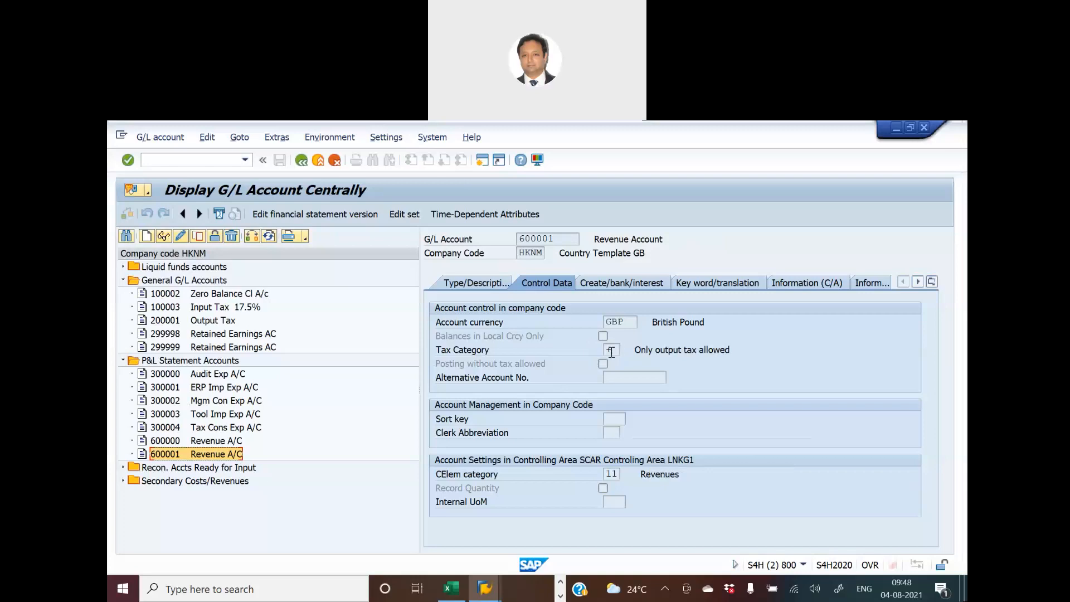
left_click(180, 237)
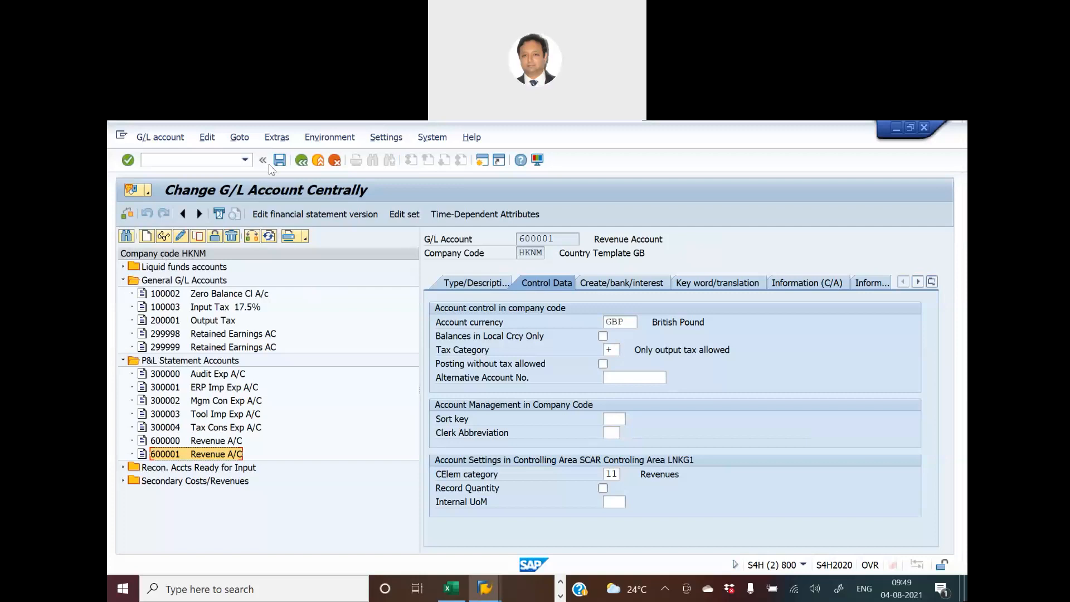
left_click(301, 161)
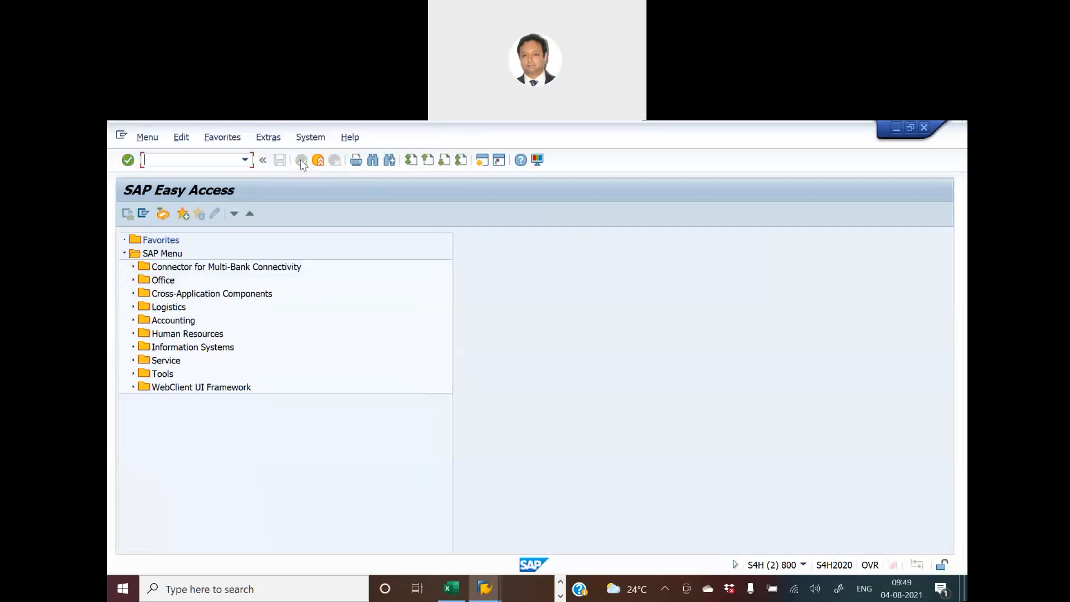
- In the Excel workbook, fill the Update Expense and Revenue A/C activity yellow and look up the menu path for Assign Tax codes for Non-taxable Transactions
key("alt+Tab")
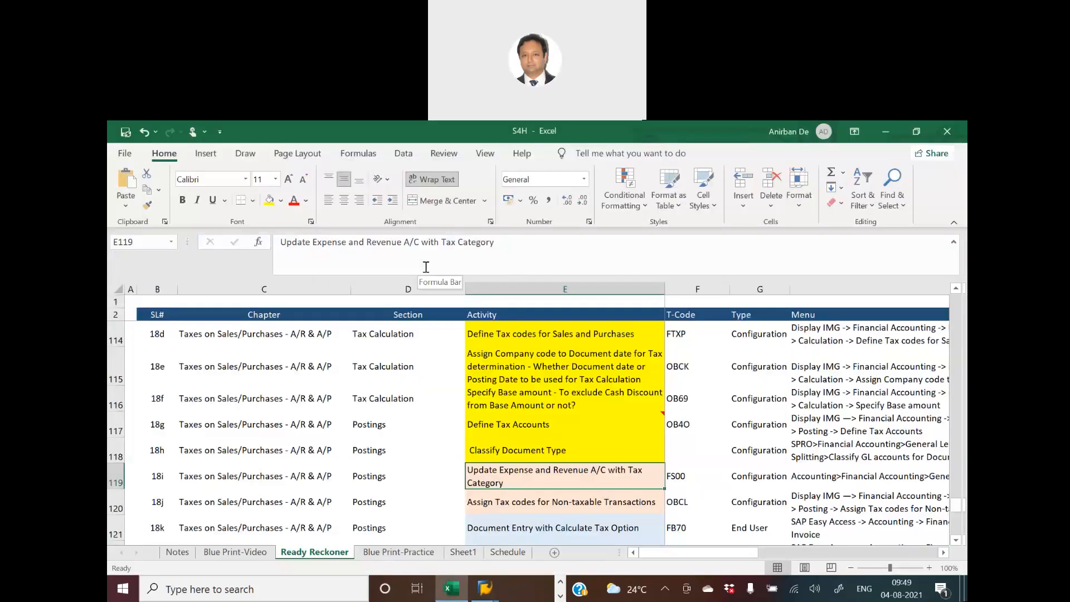
left_click(562, 493)
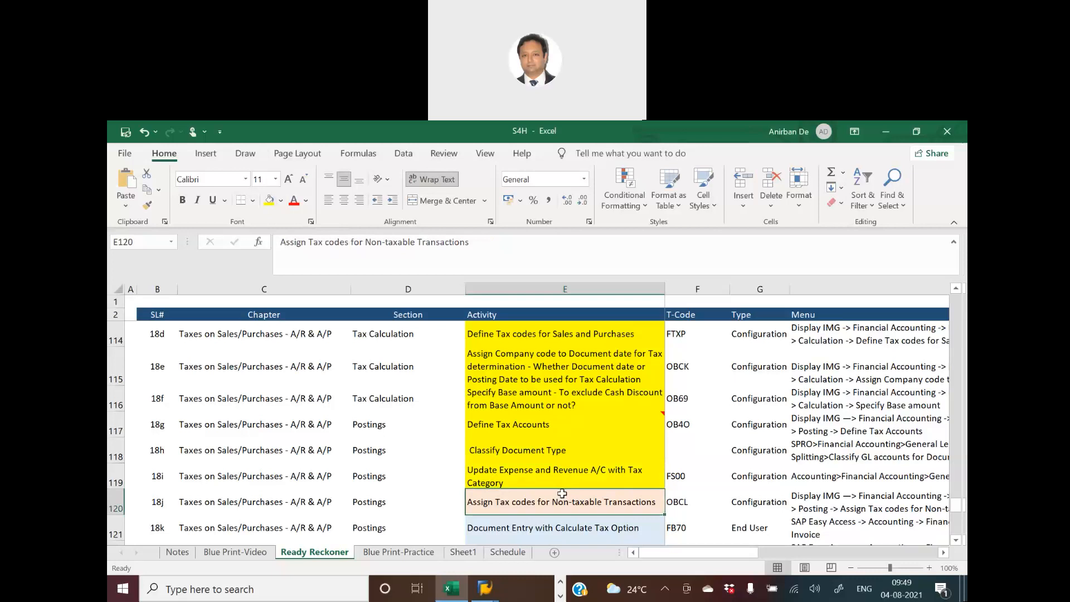
key("alt+Tab")
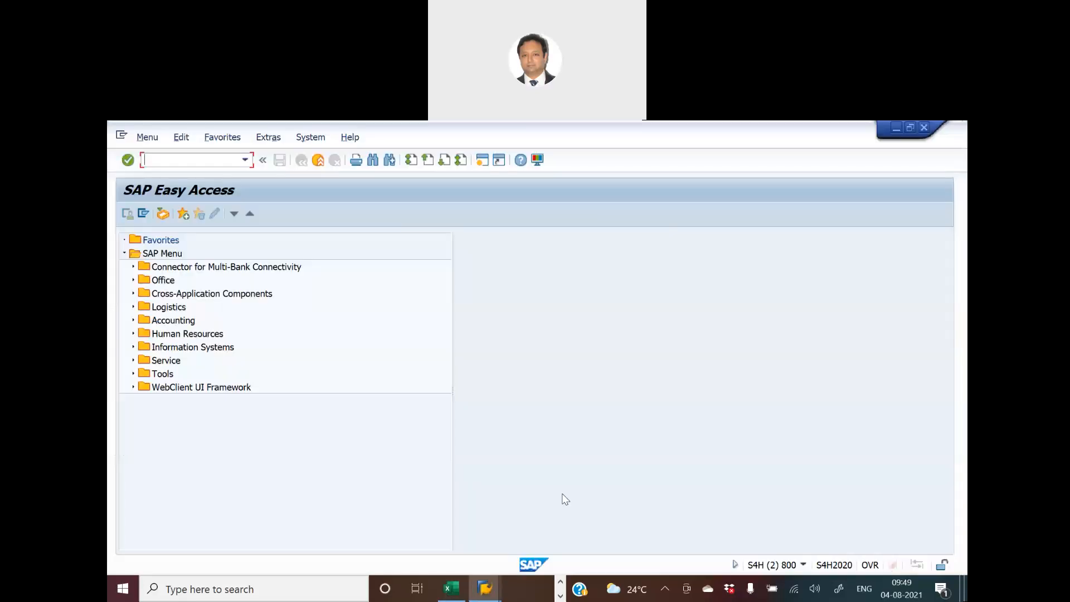
key("alt+Tab")
left_click(793, 501)
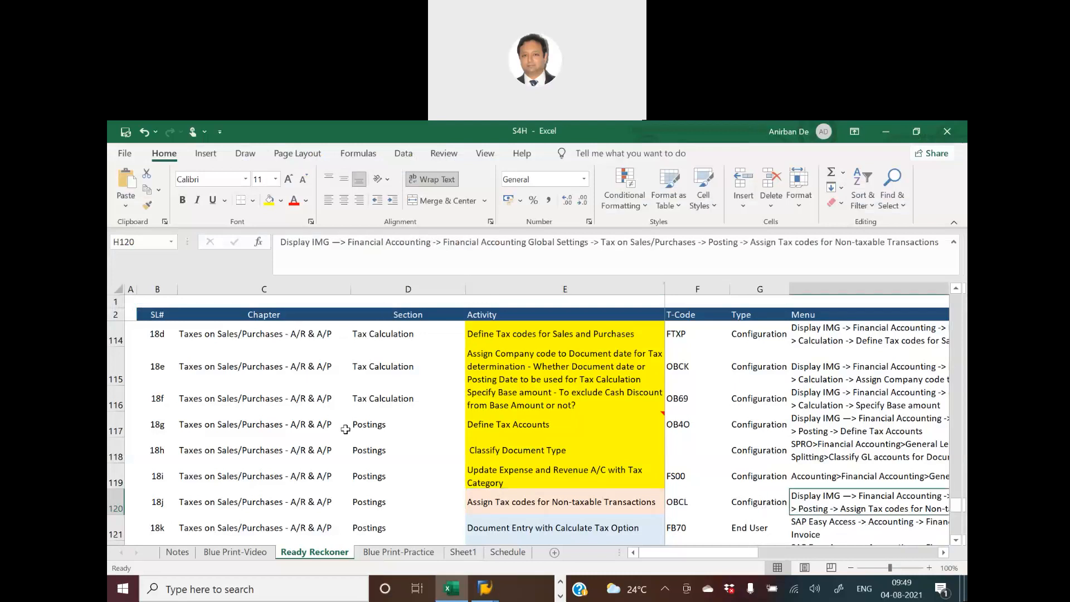
- Switch to the SAP IMG session, open Assign Tax Codes for Non-Taxable Transactions, and position the list on company code HKNM
key("alt+Tab")
key("alt+Tab")
key("Tab")
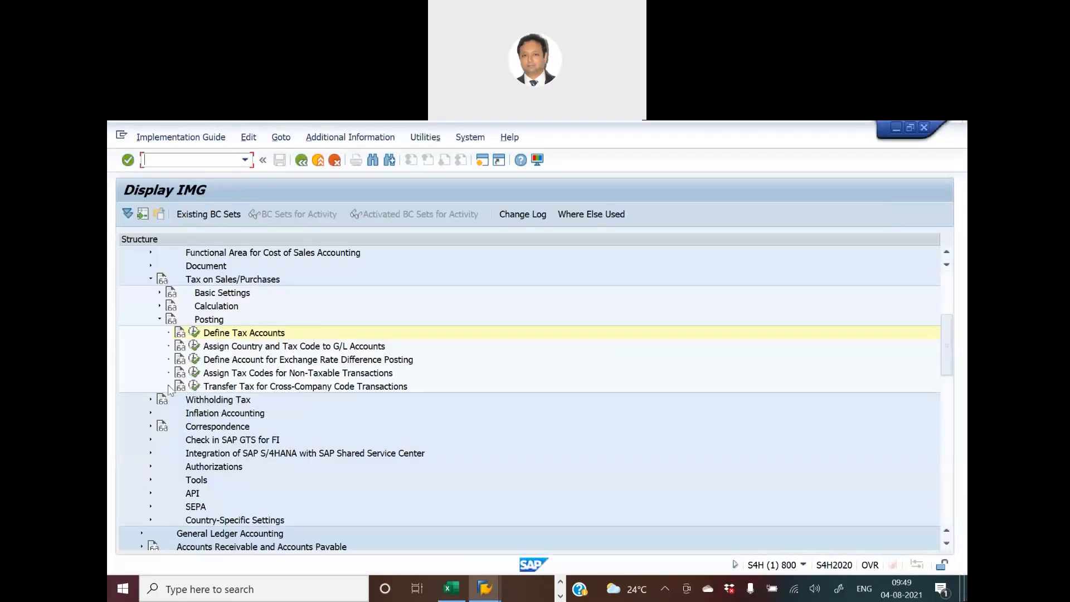
left_click(194, 374)
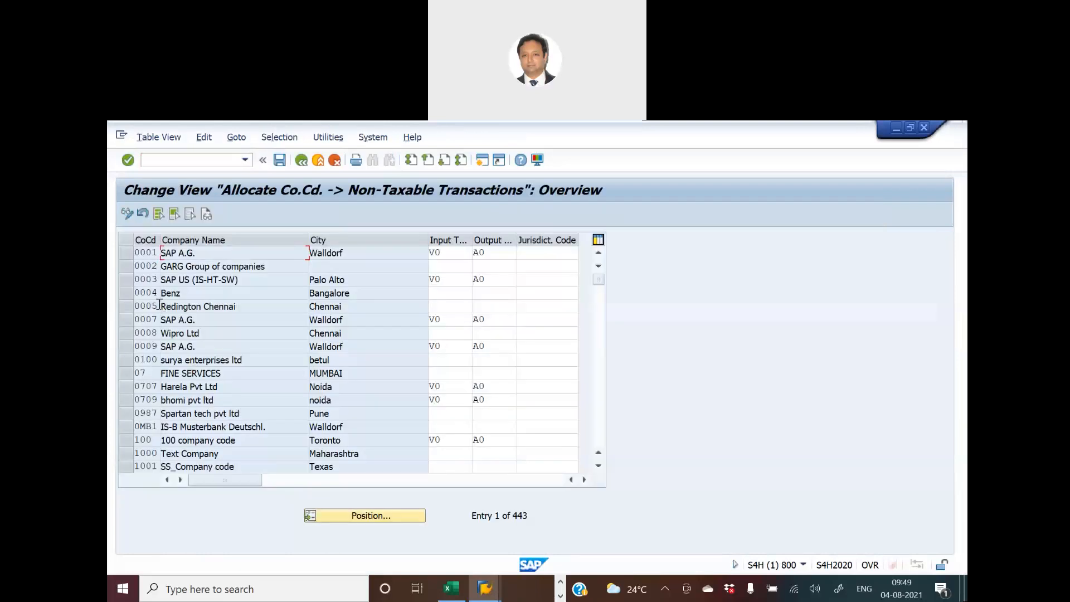
left_click(361, 515)
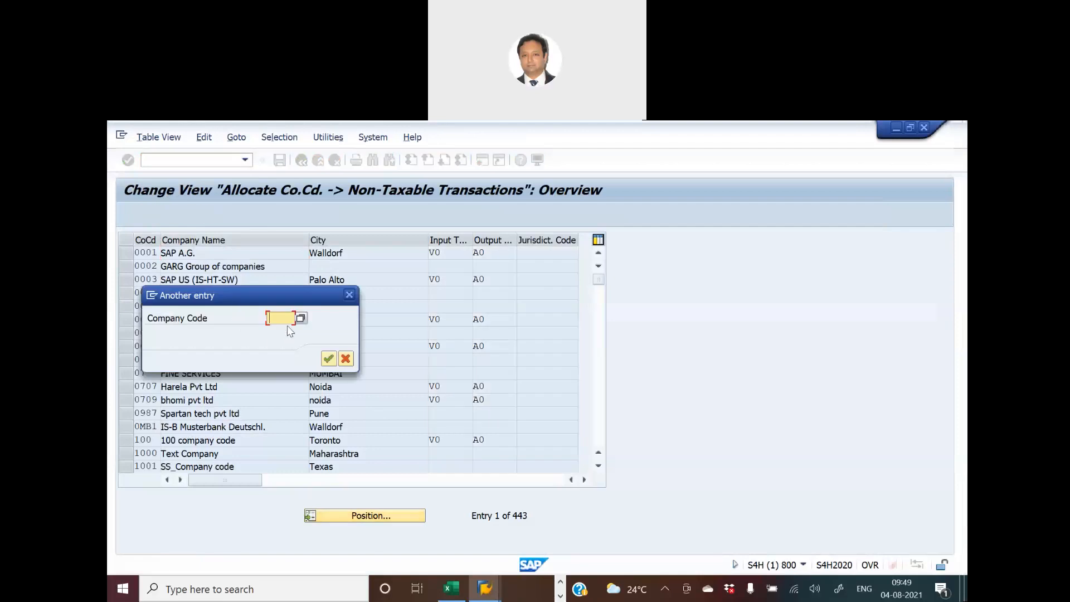
type("hknm")
key("Return")
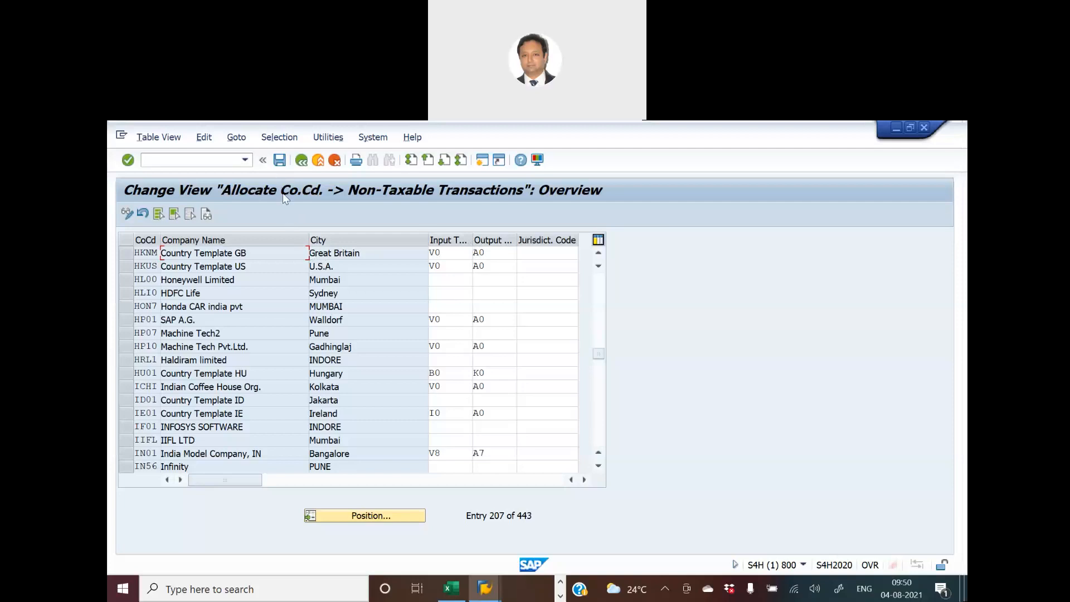
- Switch to the Excel workbook and fill the Assign Tax codes for Non-taxable Transactions activity yellow
key("alt+Tab")
key("alt+Tab")
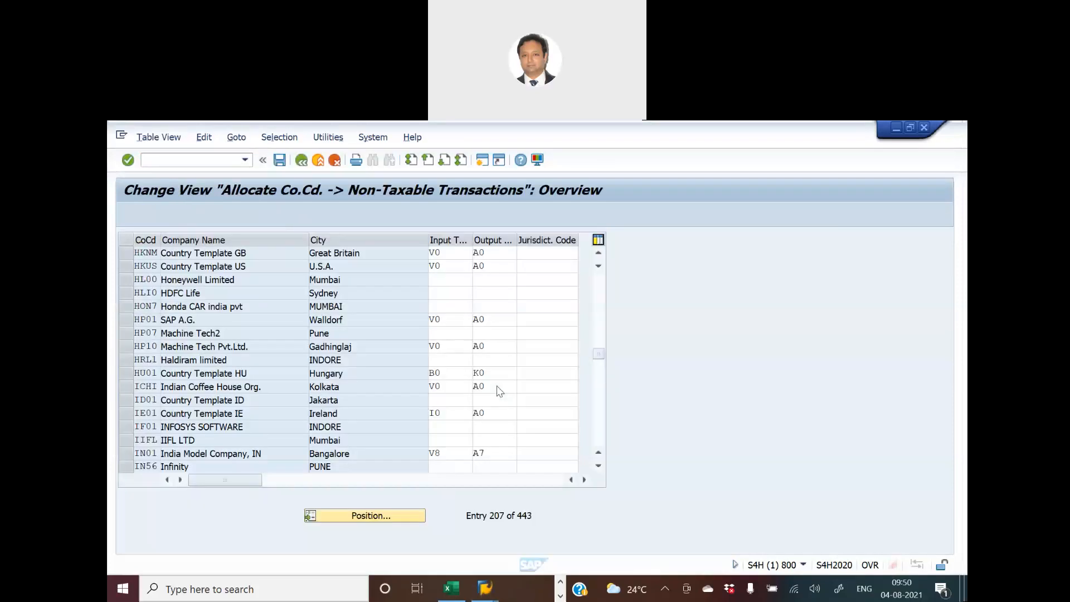
key("alt+Tab")
key("alt+Tab")
key("alt+Tab")
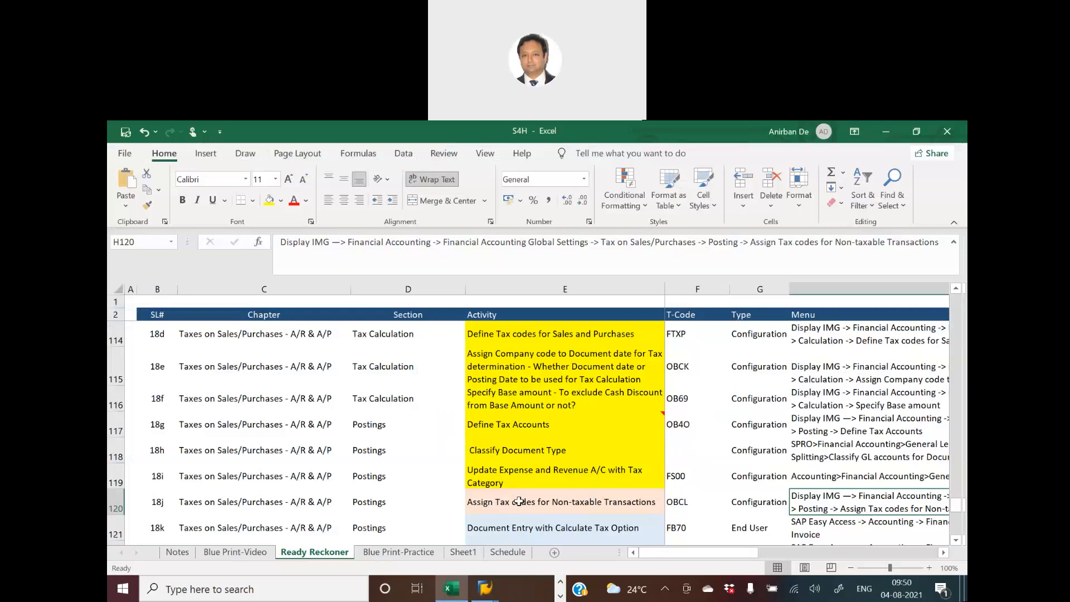
left_click(518, 502)
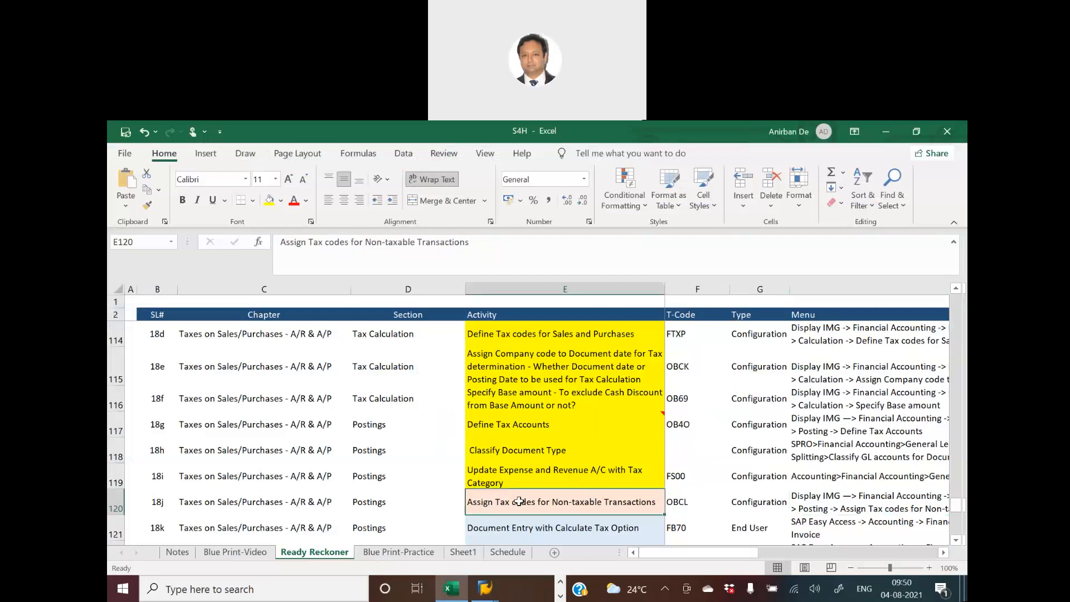
left_click(270, 204)
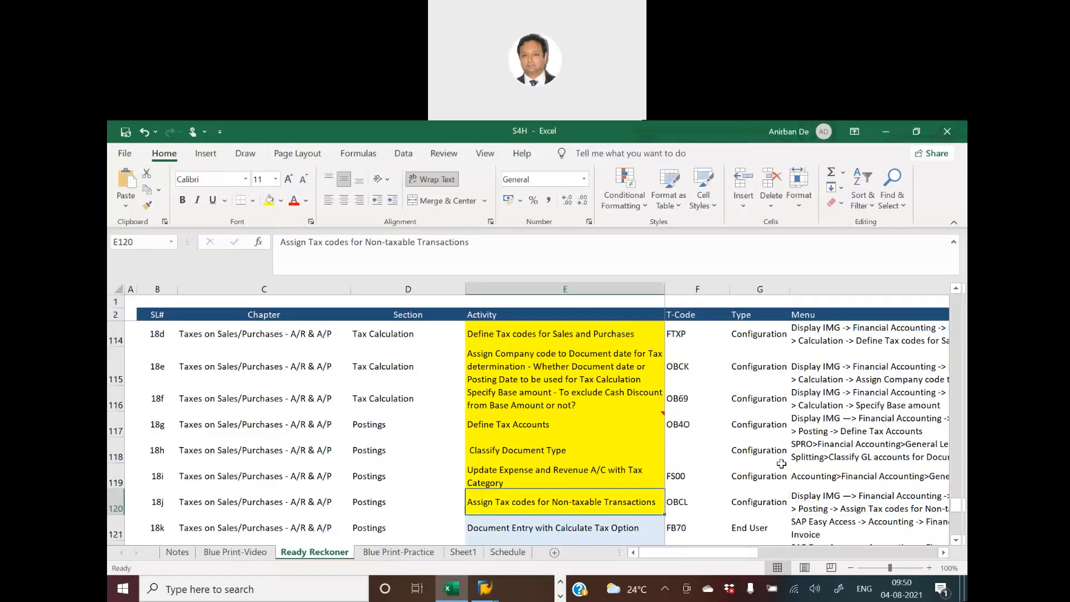
- Review the tax activities on the Ready Reckoner sheet and the T-codes FB70 and FB60 for Document Entry with Calculate Tax Option
scroll(782, 463, "up", 2)
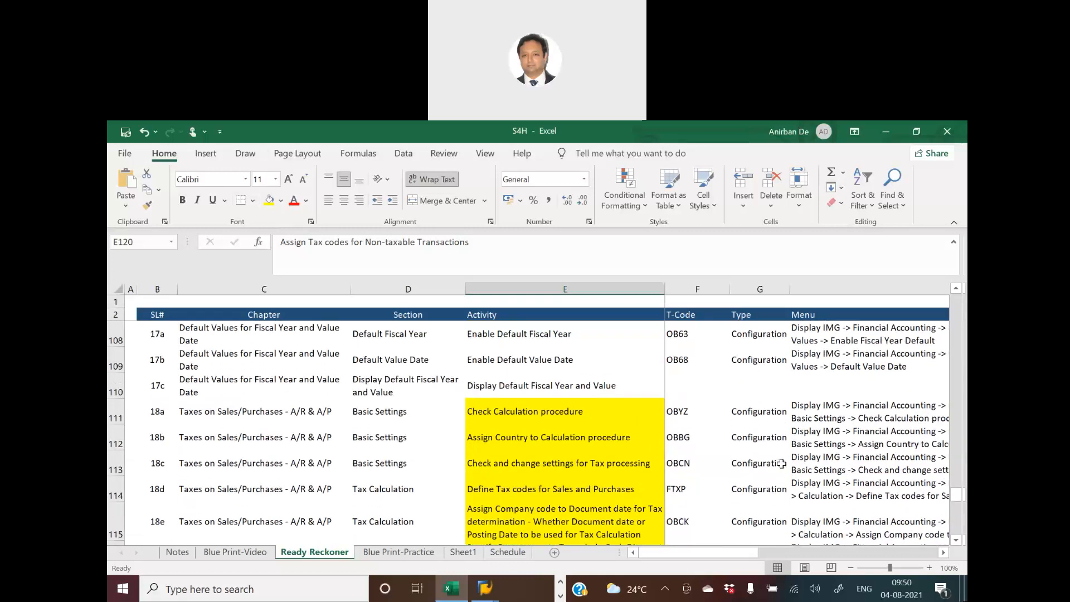
scroll(782, 464, "down", 2)
scroll(782, 464, "down", 1)
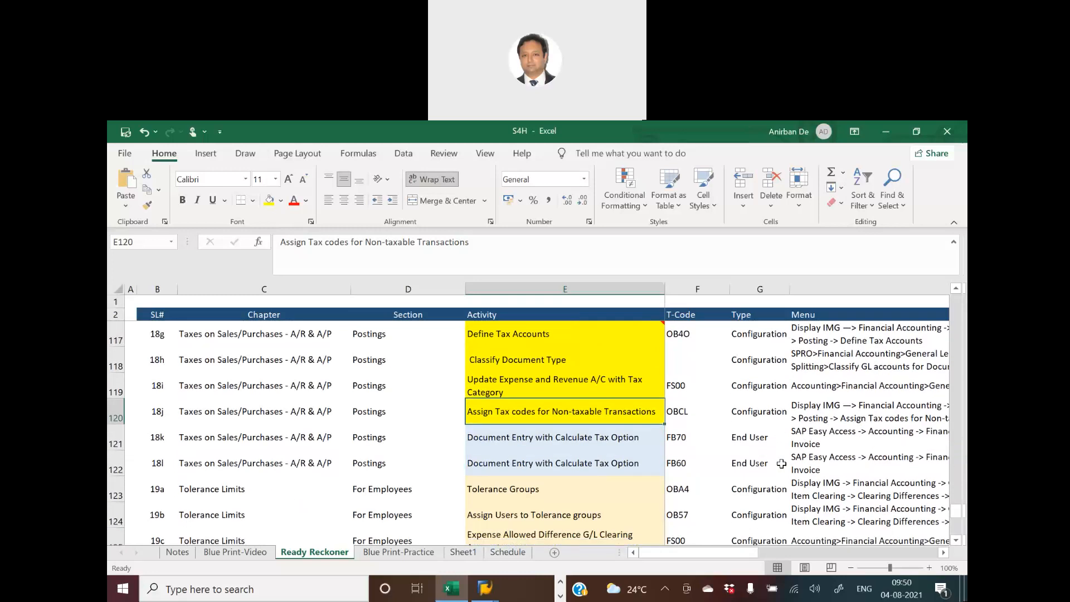
left_click(538, 432)
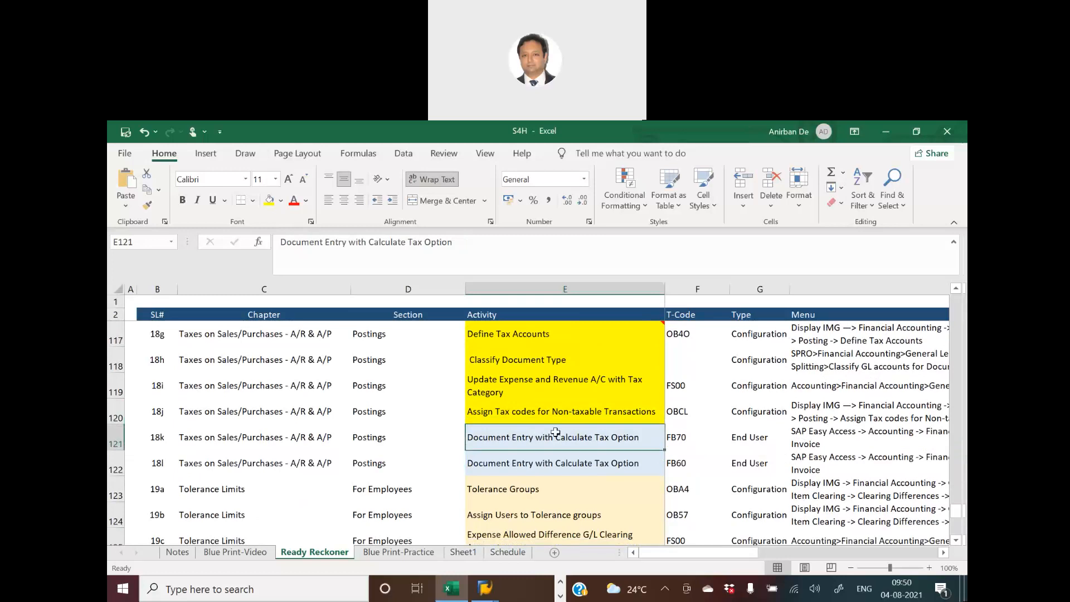
left_click(676, 437)
key("Down")
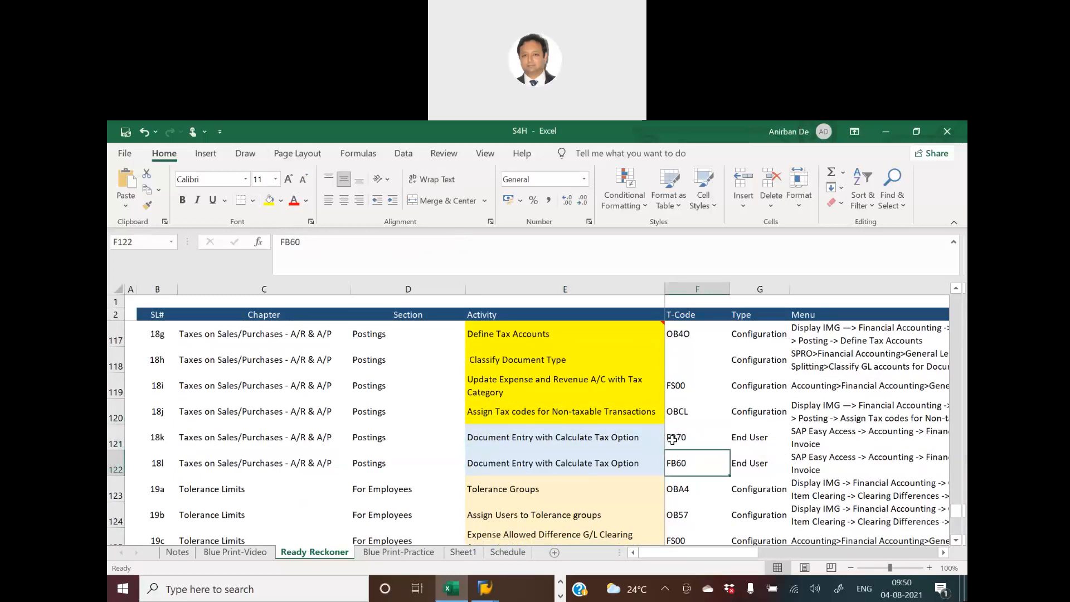
left_click(673, 440)
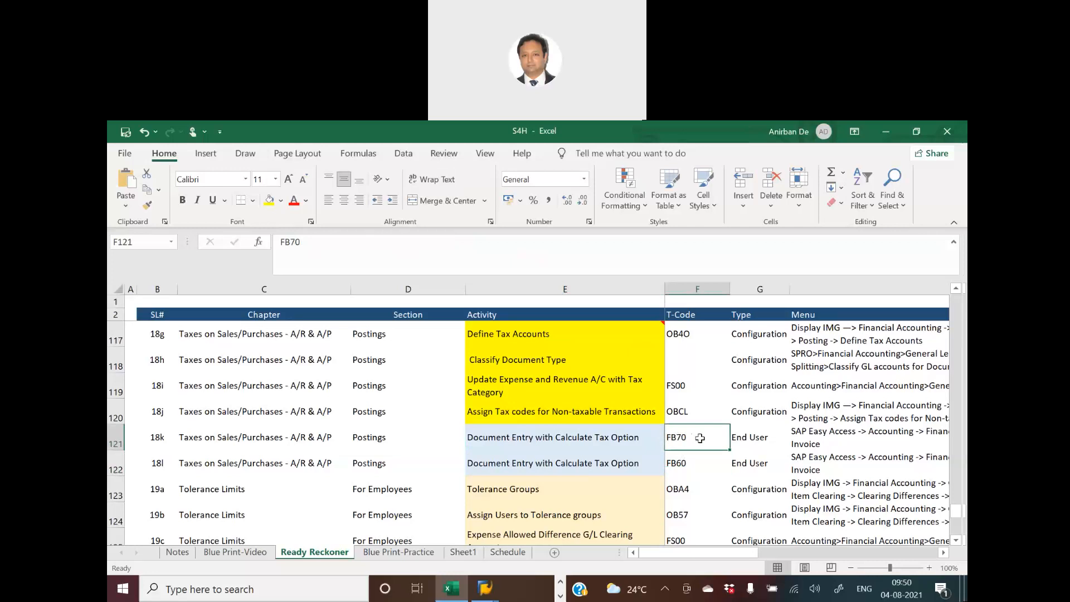